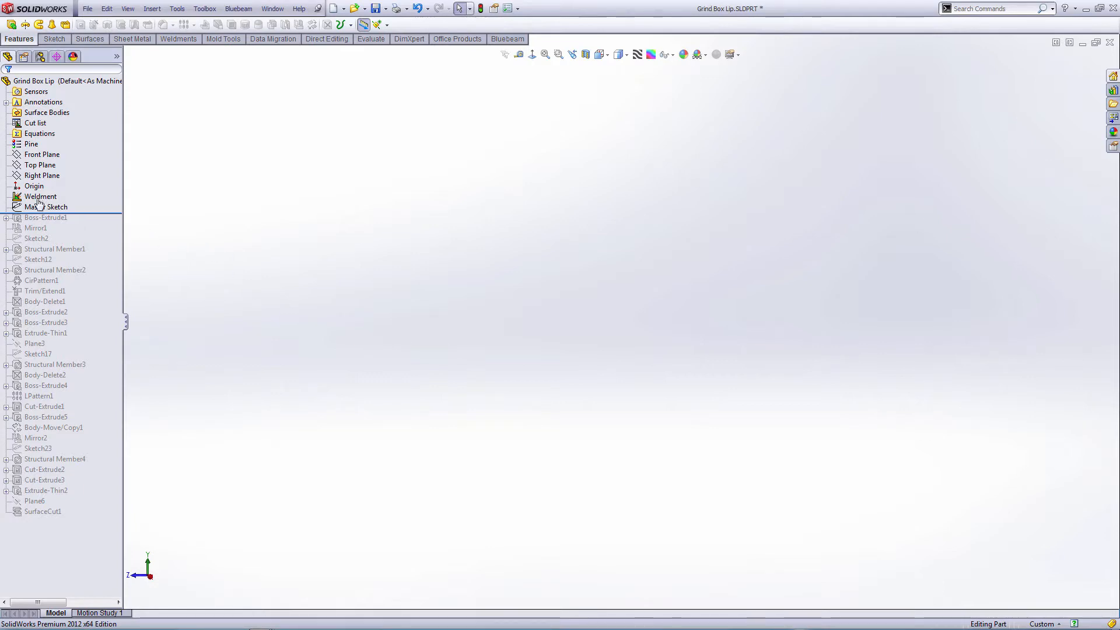
- Show the Master Sketch's dimensions and orient the view normal to the sketch to examine the full ramp profile
key(ctrl+s)
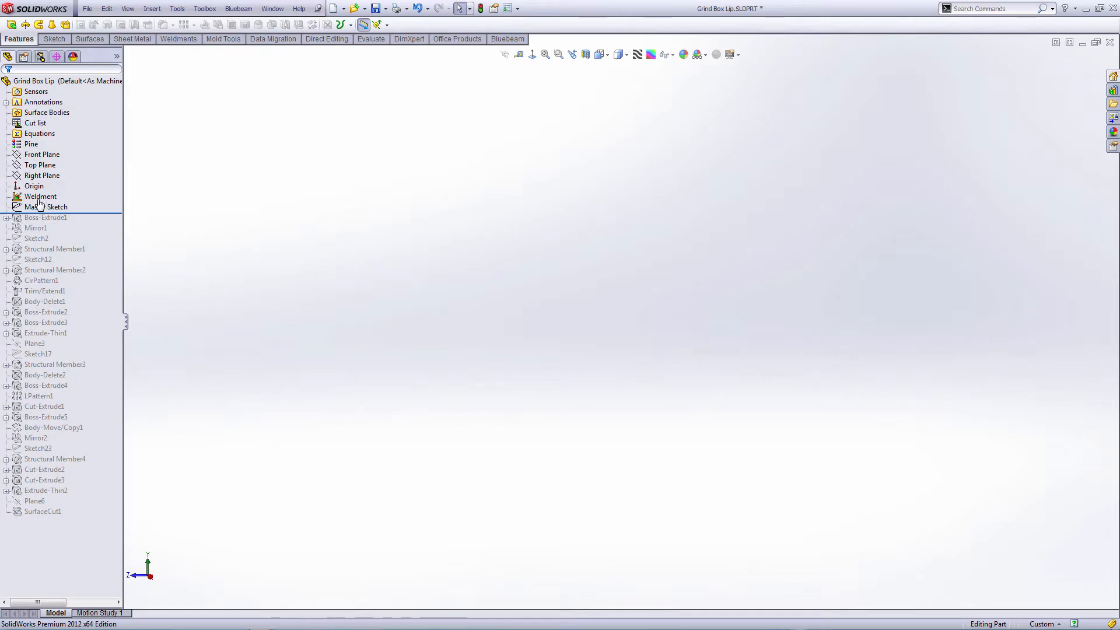
click(37, 200)
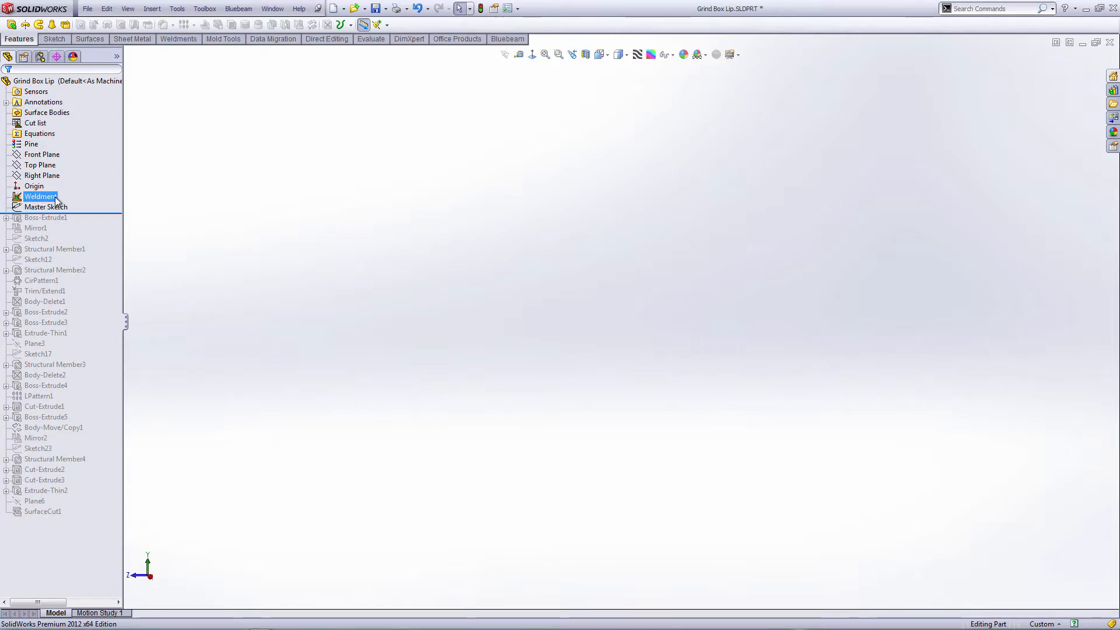
click(52, 208)
double_click(52, 208)
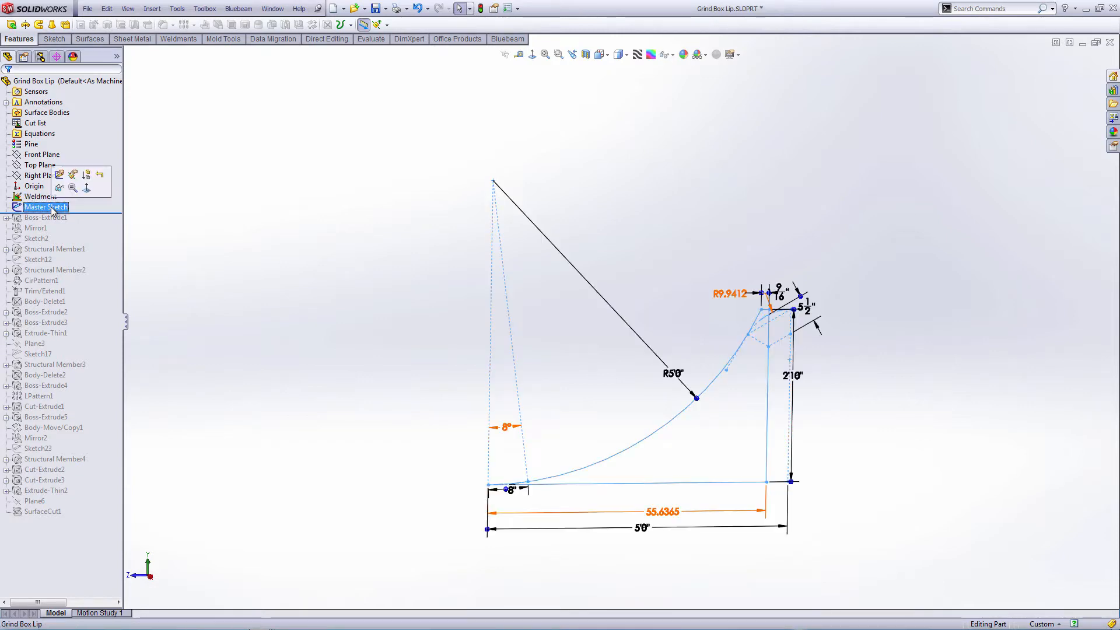
click(532, 55)
scroll(540, 295, up, 2)
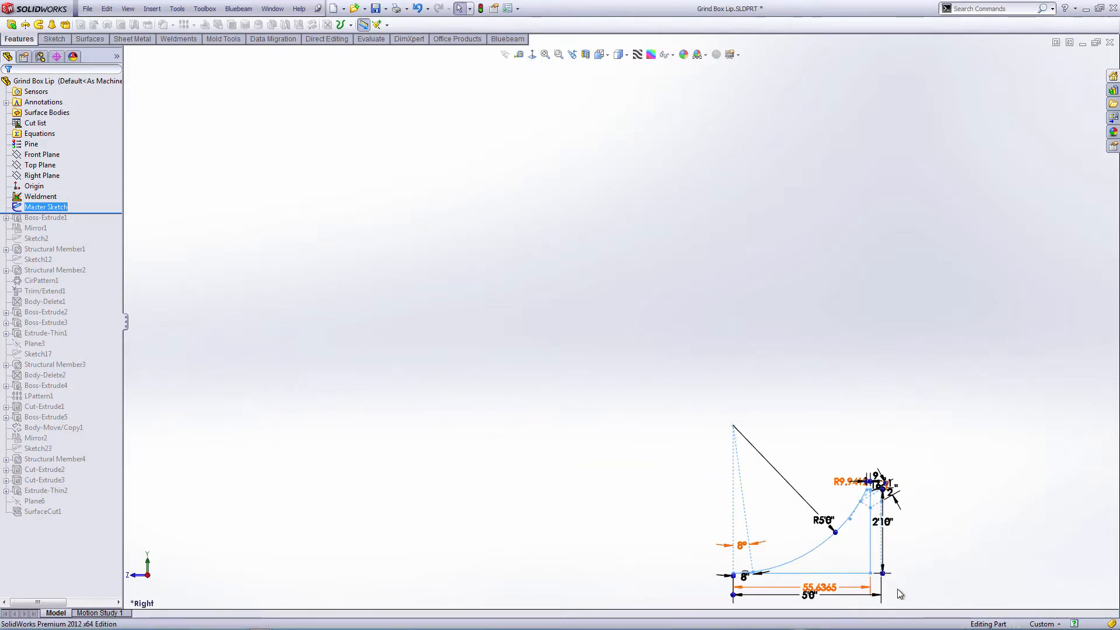
scroll(896, 588, down, 5)
scroll(672, 349, down, 2)
scroll(672, 349, up, 1)
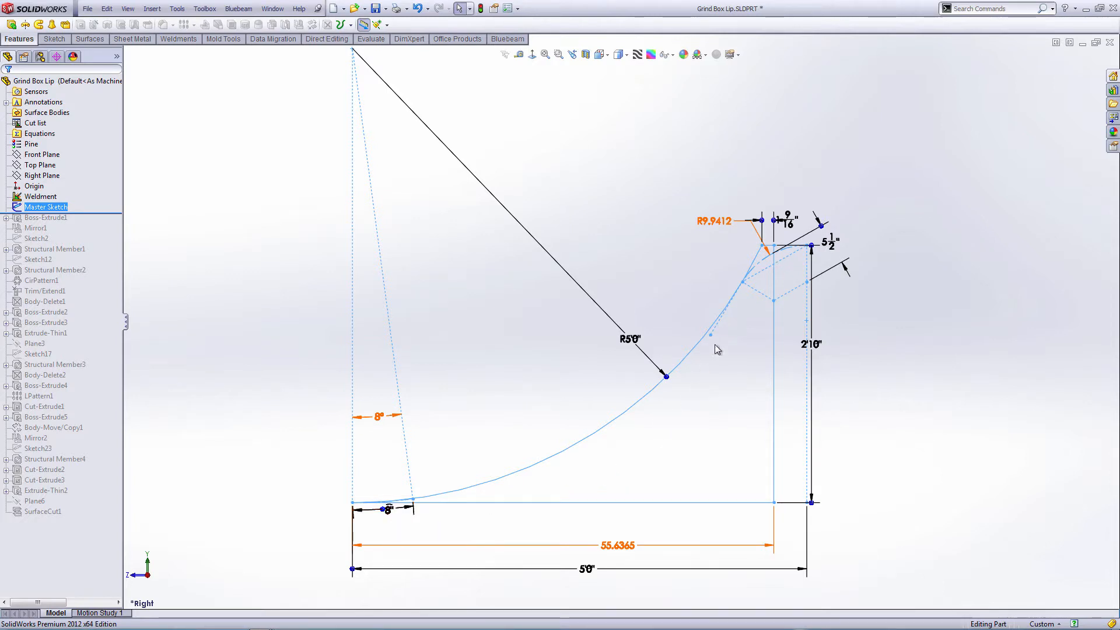
- Reposition the 8" arc-length dimension slightly lower beneath the start of the ramp curve
drag(388, 511, 383, 518)
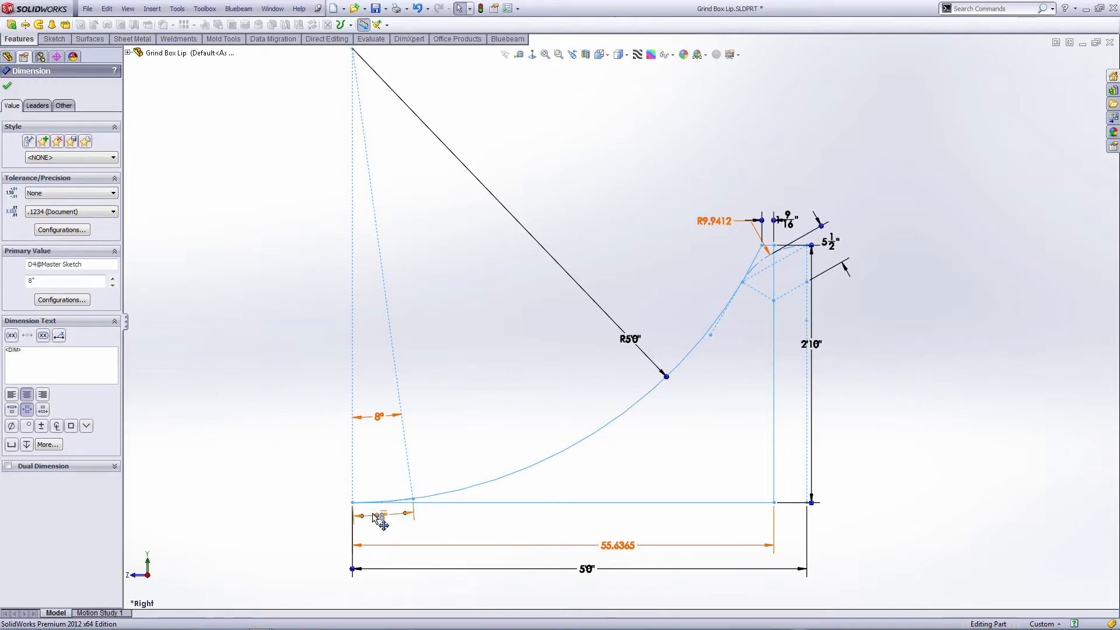
scroll(374, 518, down, 3)
scroll(399, 499, down, 4)
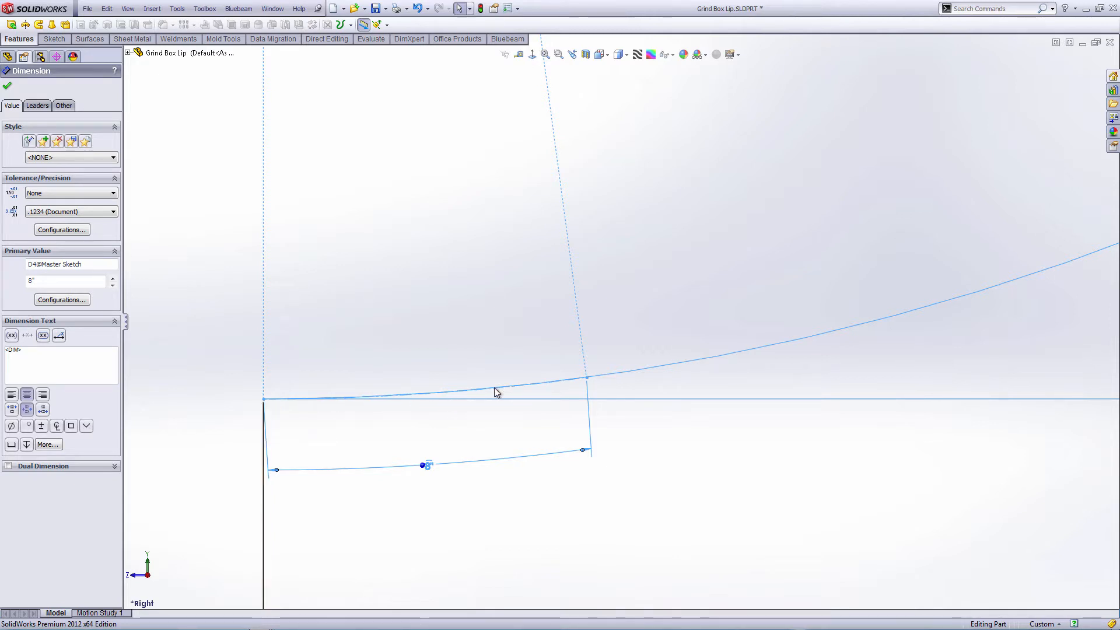
click(743, 177)
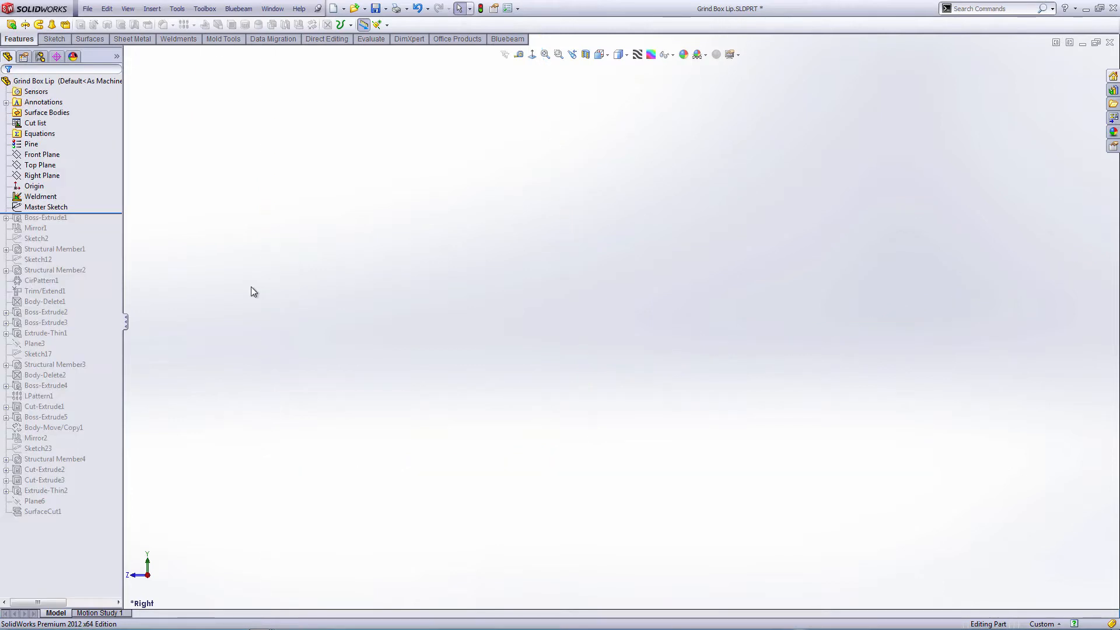
- Open the Master Sketch for editing and inspect the construction arc at the start of the curve along with its length and angle dimensions
right_click(36, 208)
click(49, 184)
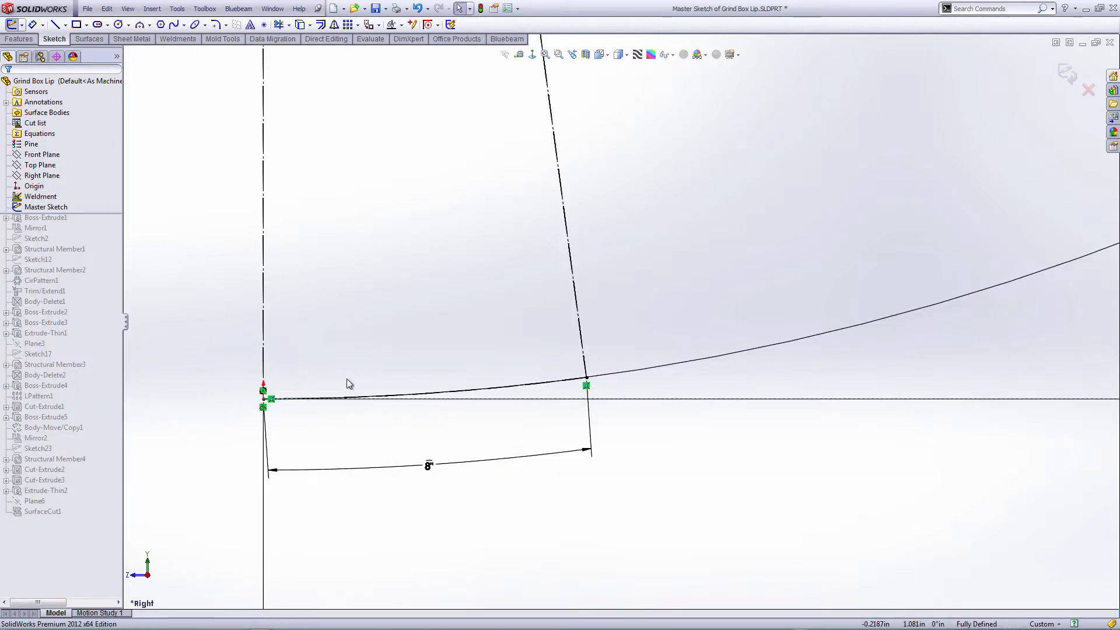
scroll(550, 384, up, 3)
scroll(556, 358, down, 2)
drag(229, 315, 646, 396)
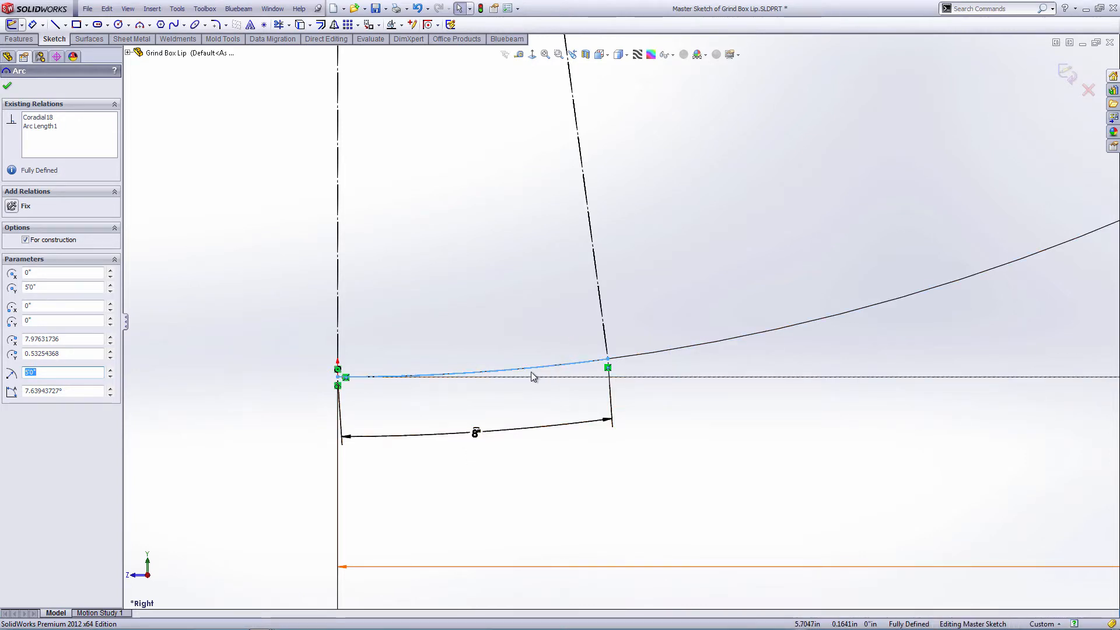
scroll(519, 391, up, 3)
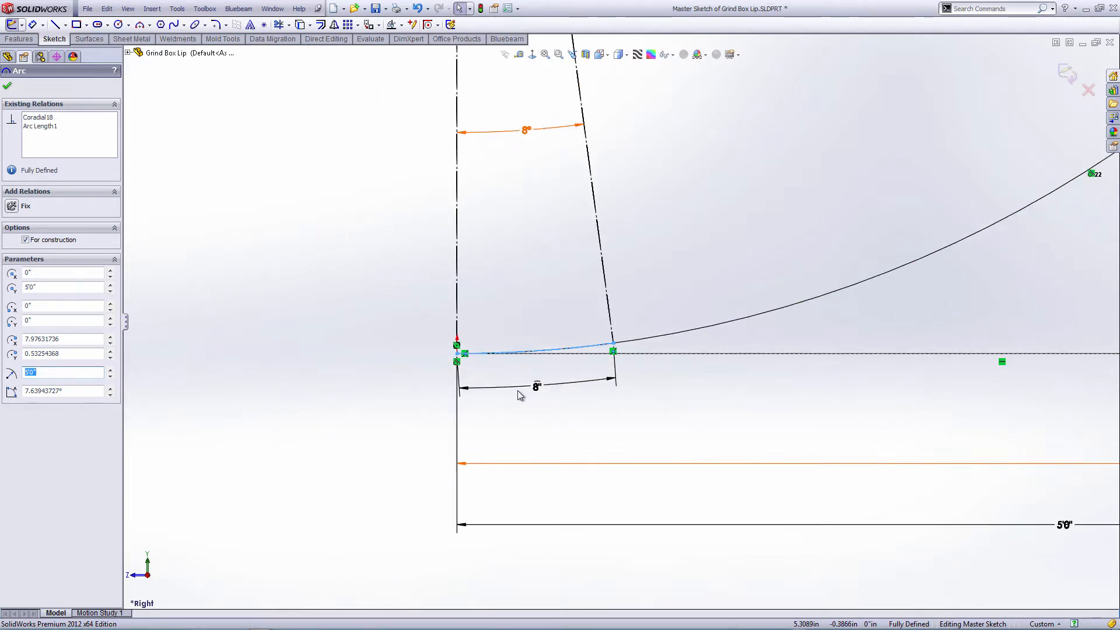
scroll(575, 255, up, 3)
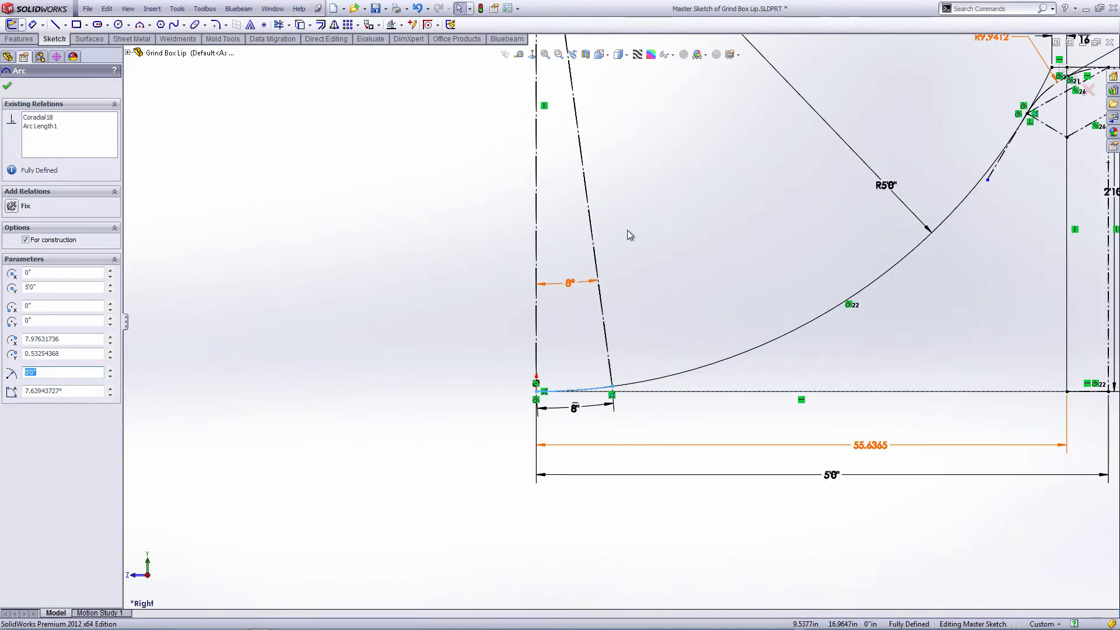
scroll(782, 253, down, 1)
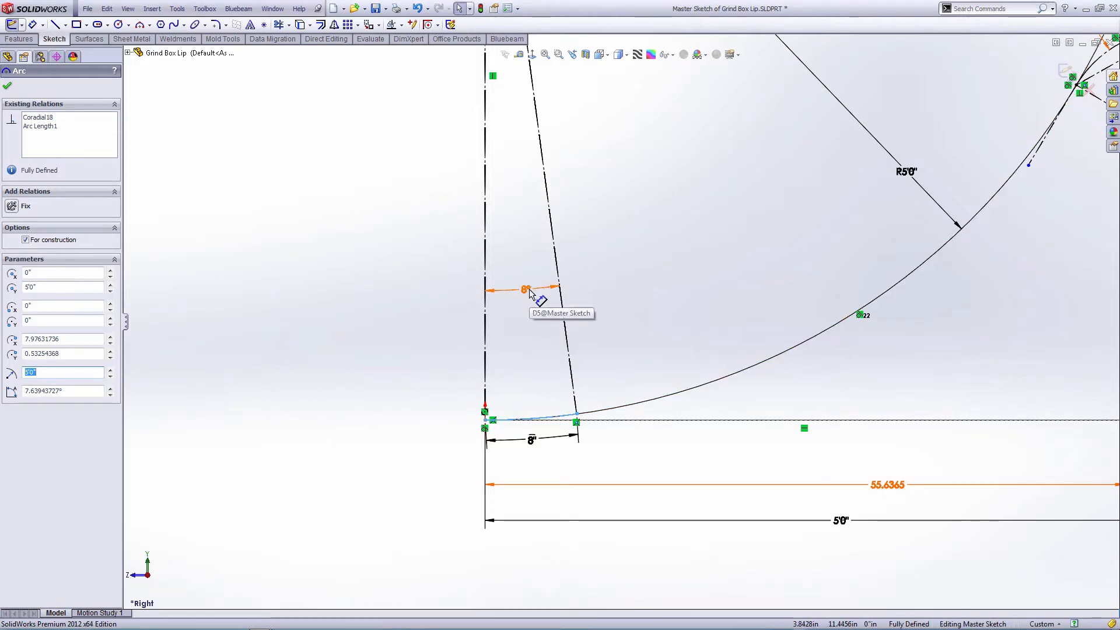
- Examine the vertical line, transition curve, lip arc and construction lines at the upper end of the ramp profile
scroll(607, 338, up, 3)
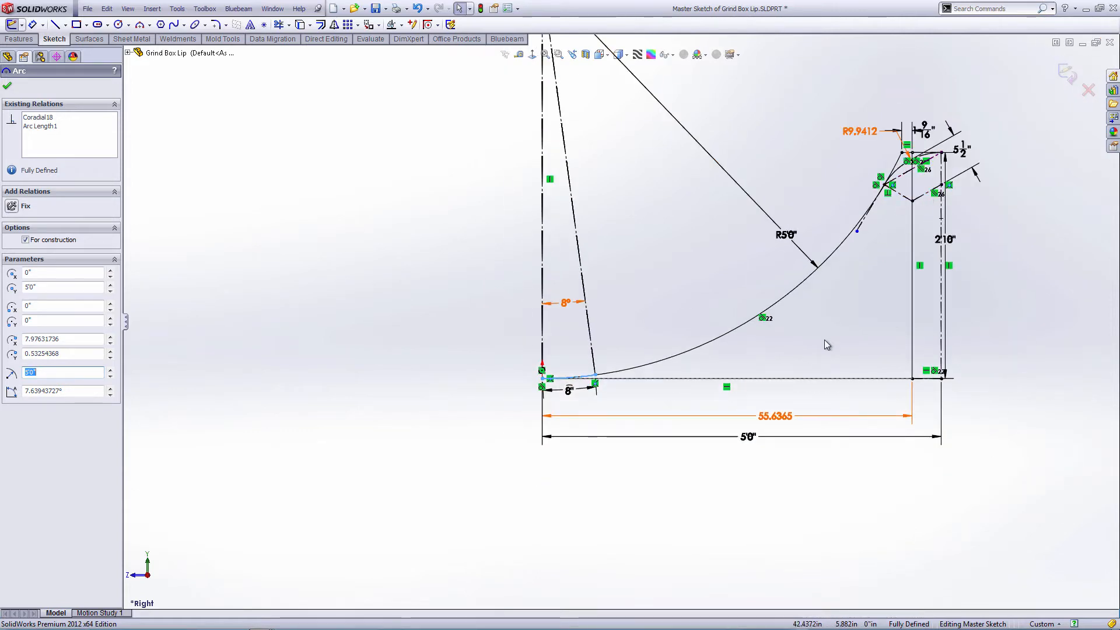
scroll(824, 339, down, 2)
scroll(911, 202, up, 1)
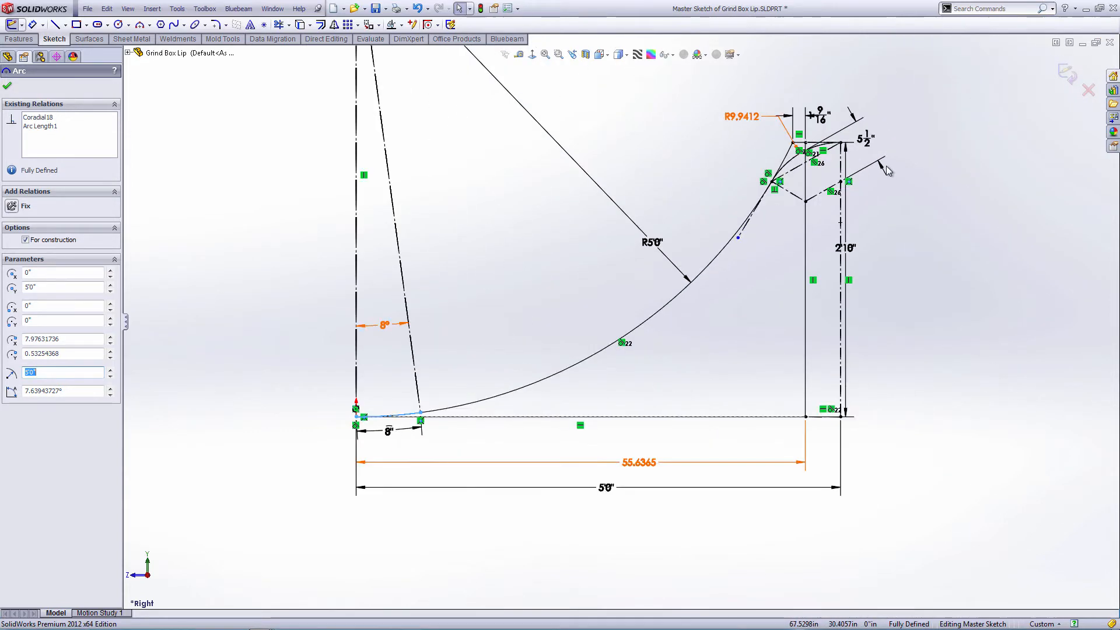
scroll(676, 188, down, 5)
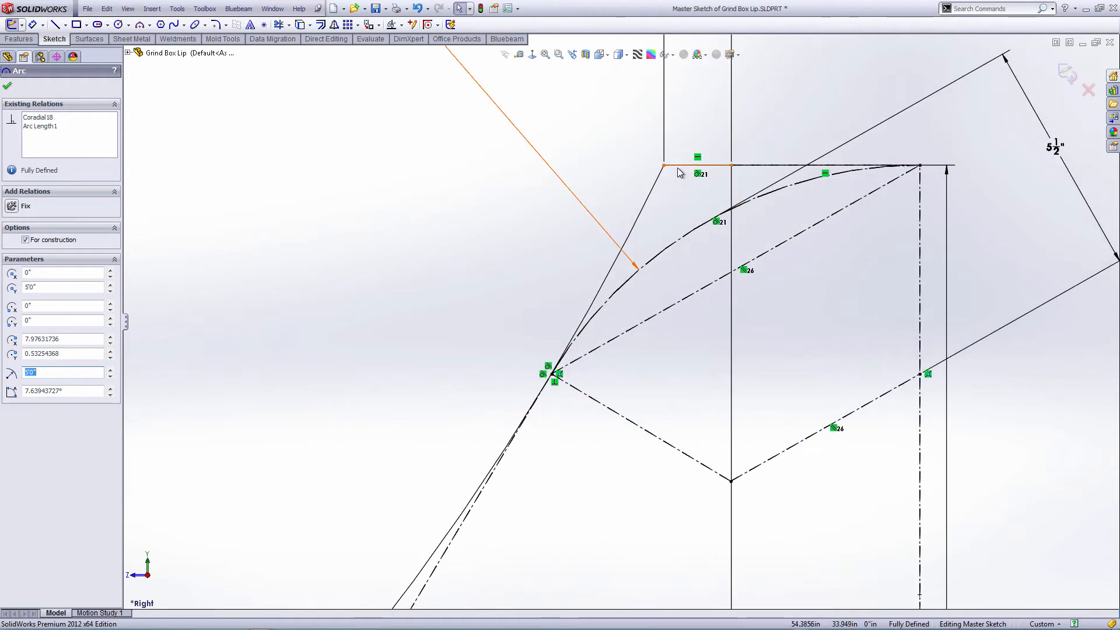
click(729, 193)
click(708, 166)
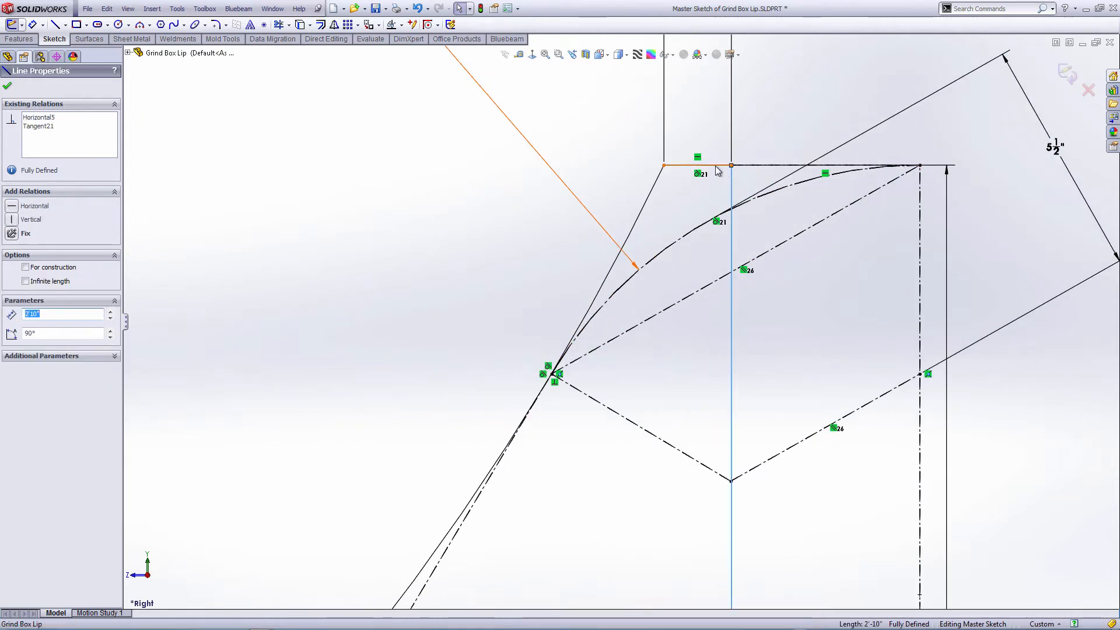
click(652, 188)
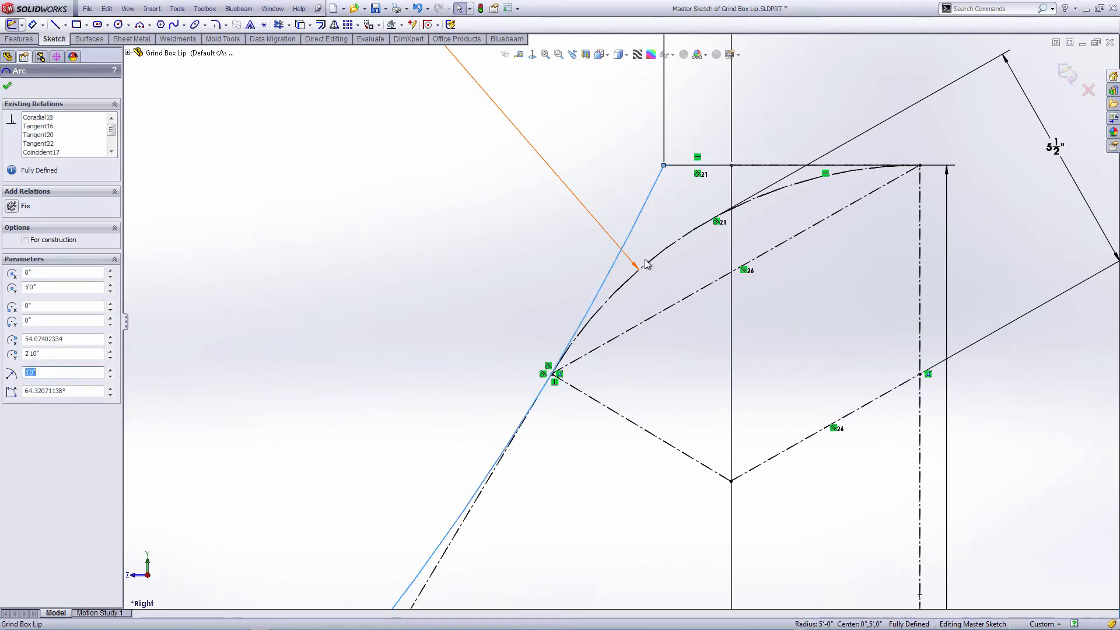
click(610, 296)
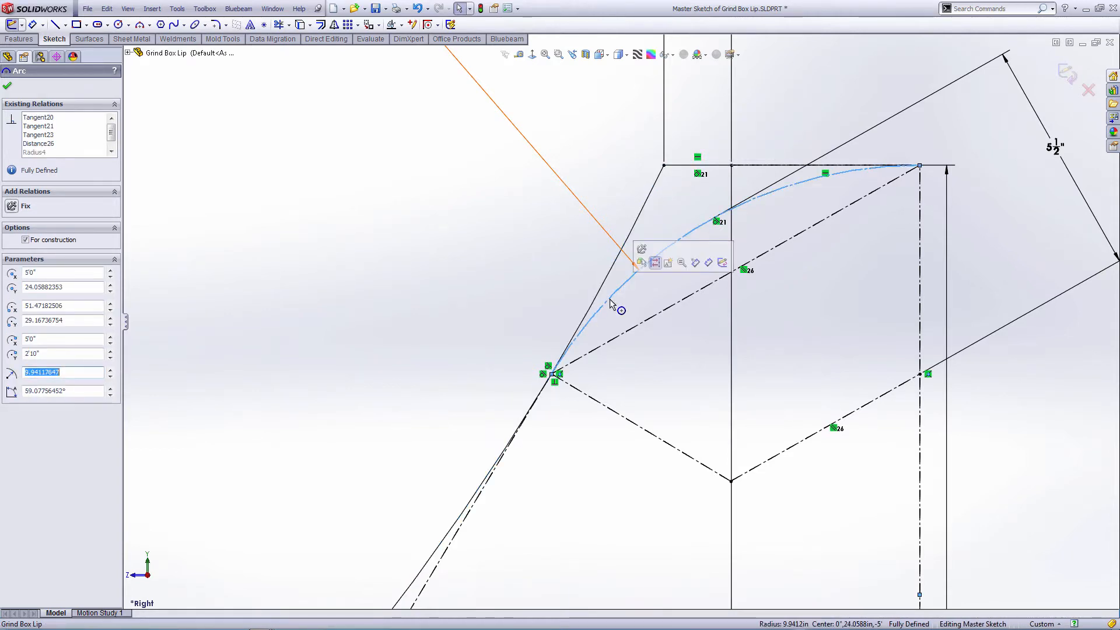
click(595, 403)
click(786, 452)
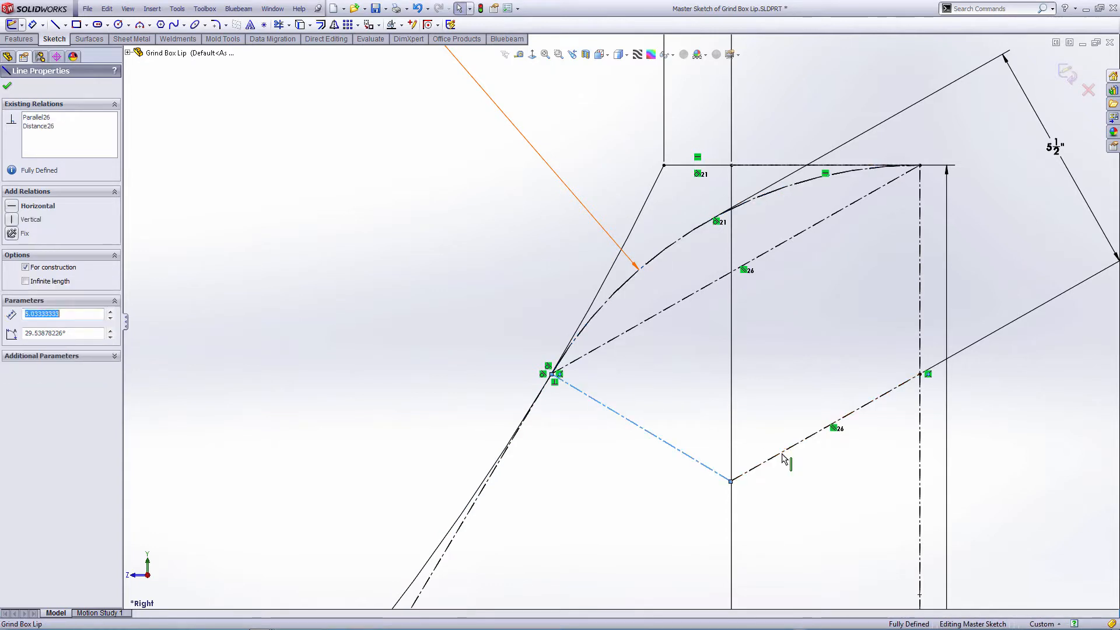
- Move the 1 9/16" dimension closer to the short top edge, placing its text outside the extension lines beside the radius leader
scroll(900, 211, up, 2)
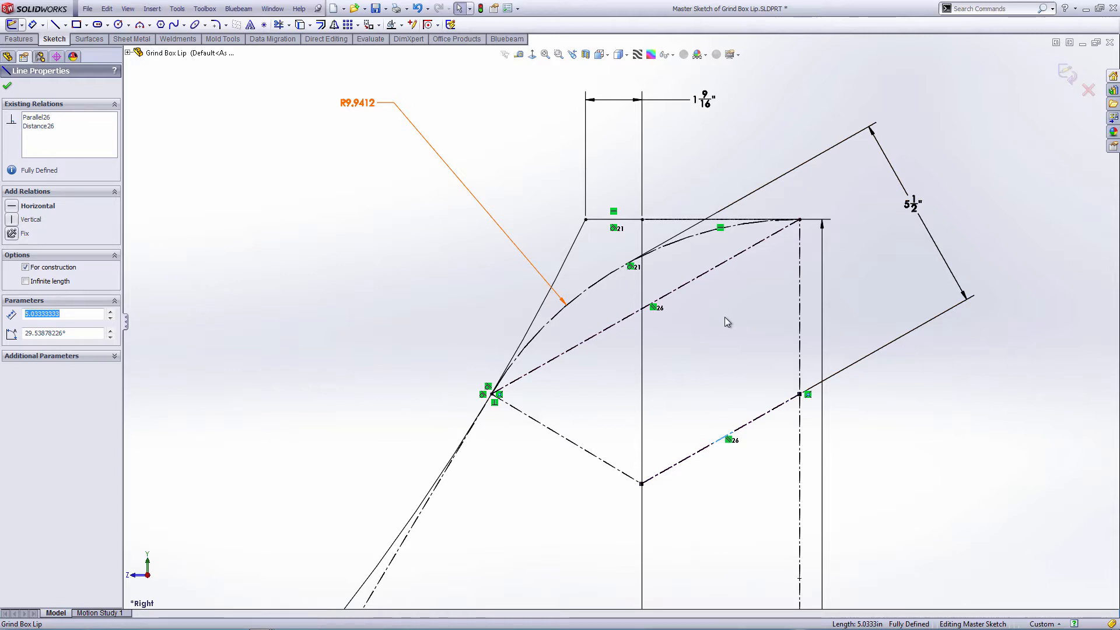
drag(706, 106, 542, 192)
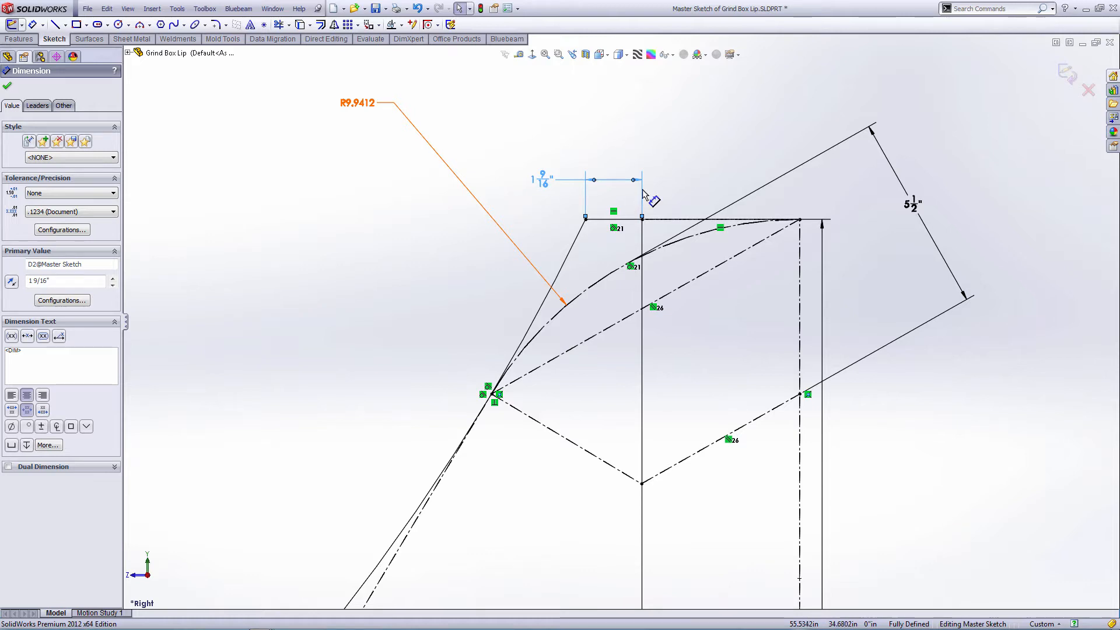
scroll(648, 195, up, 3)
scroll(669, 338, up, 3)
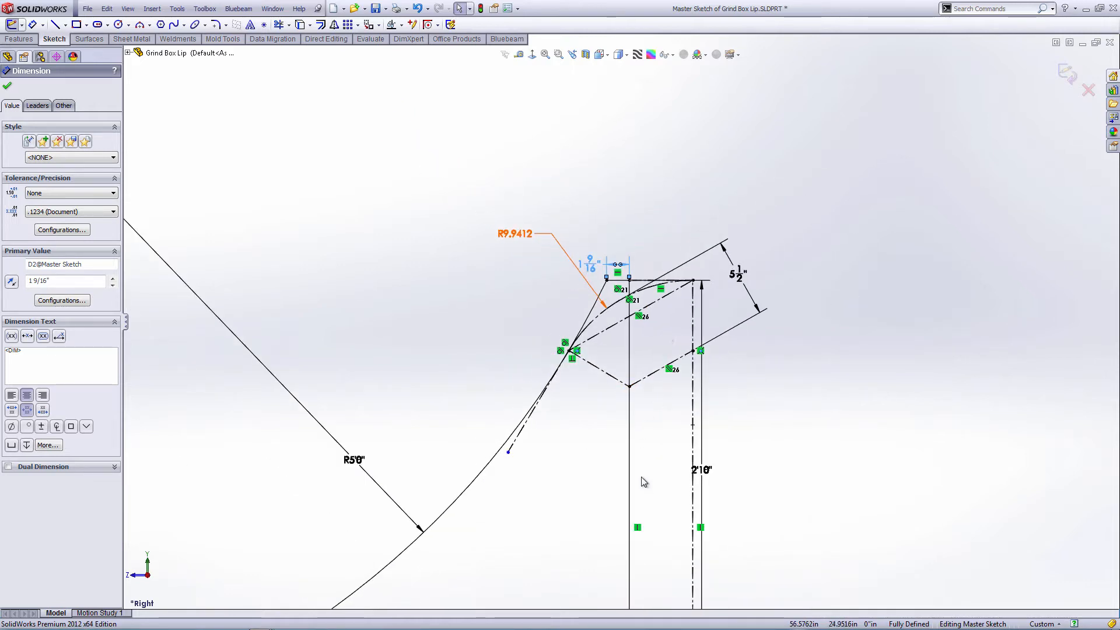
scroll(589, 435, down, 2)
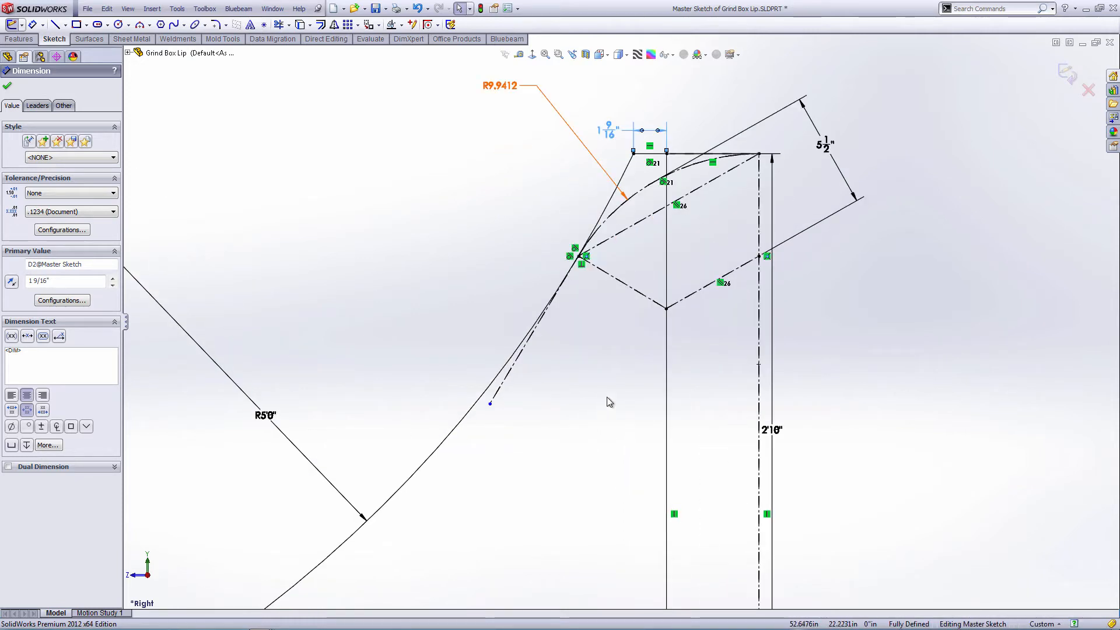
- Examine the overall length and height dimensions, the back vertical line and the lip geometry of the Master Sketch
scroll(609, 379, up, 2)
scroll(616, 470, up, 3)
scroll(603, 501, down, 5)
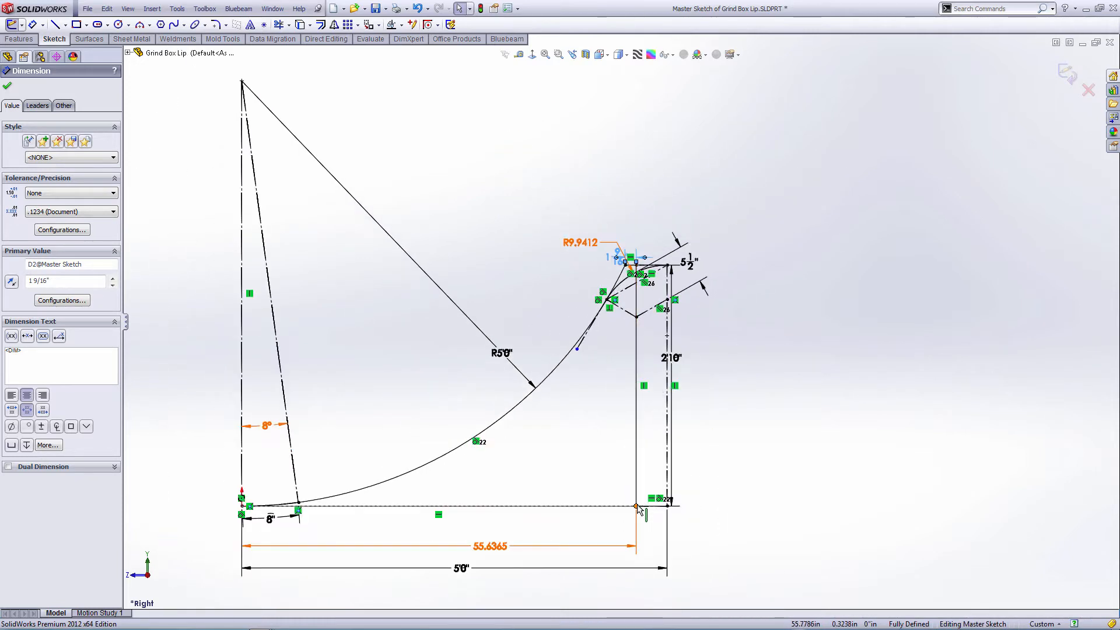
scroll(560, 511, up, 3)
scroll(319, 430, down, 3)
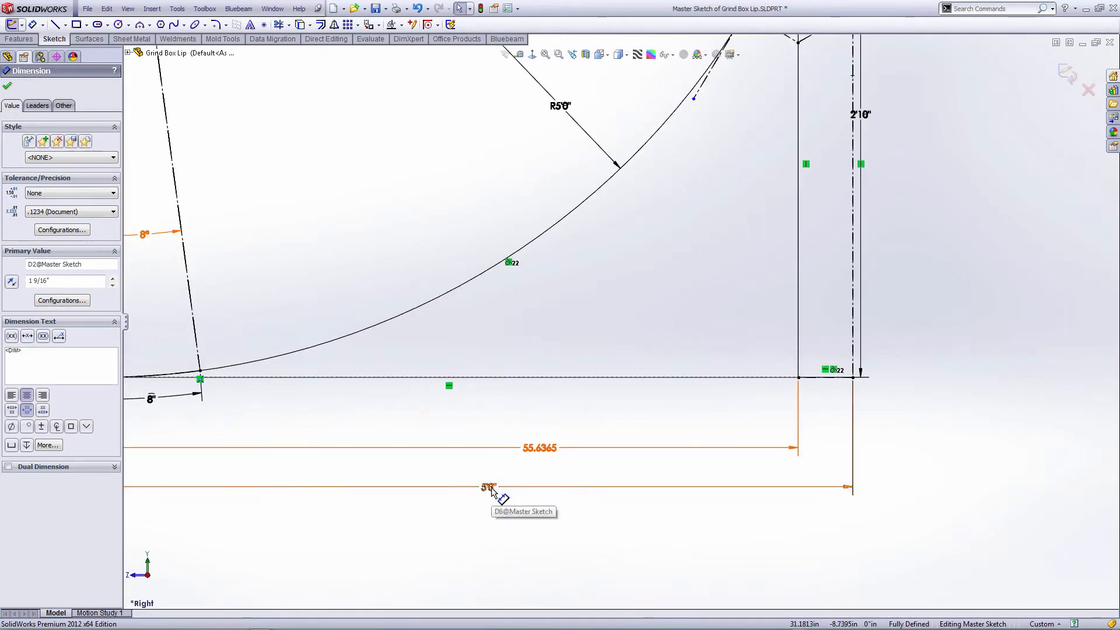
scroll(581, 326, up, 2)
scroll(685, 183, down, 6)
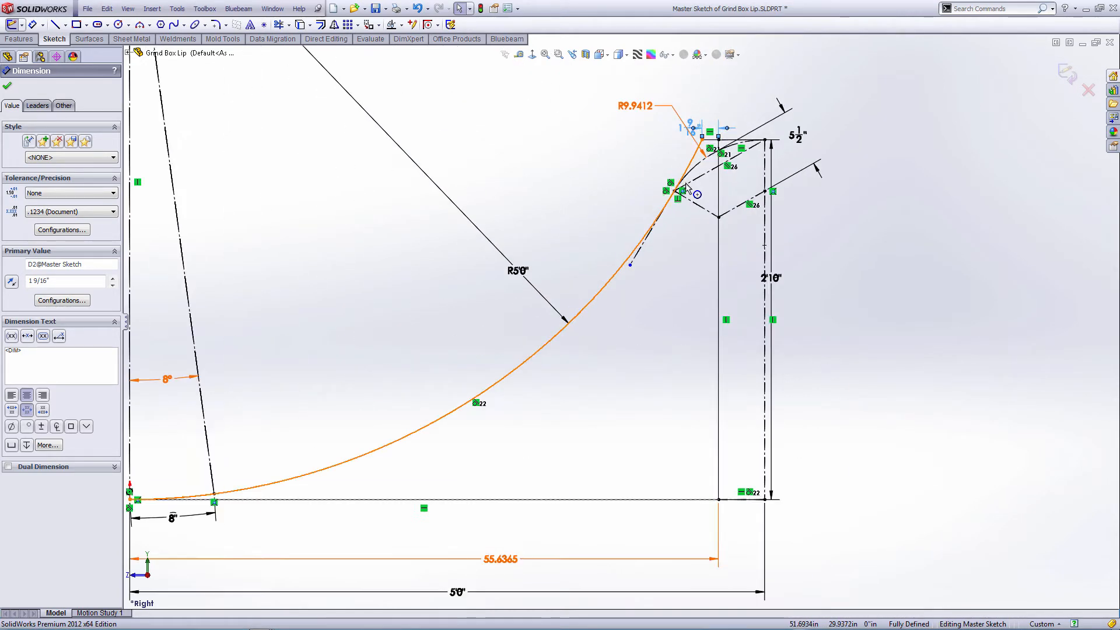
scroll(519, 282, up, 5)
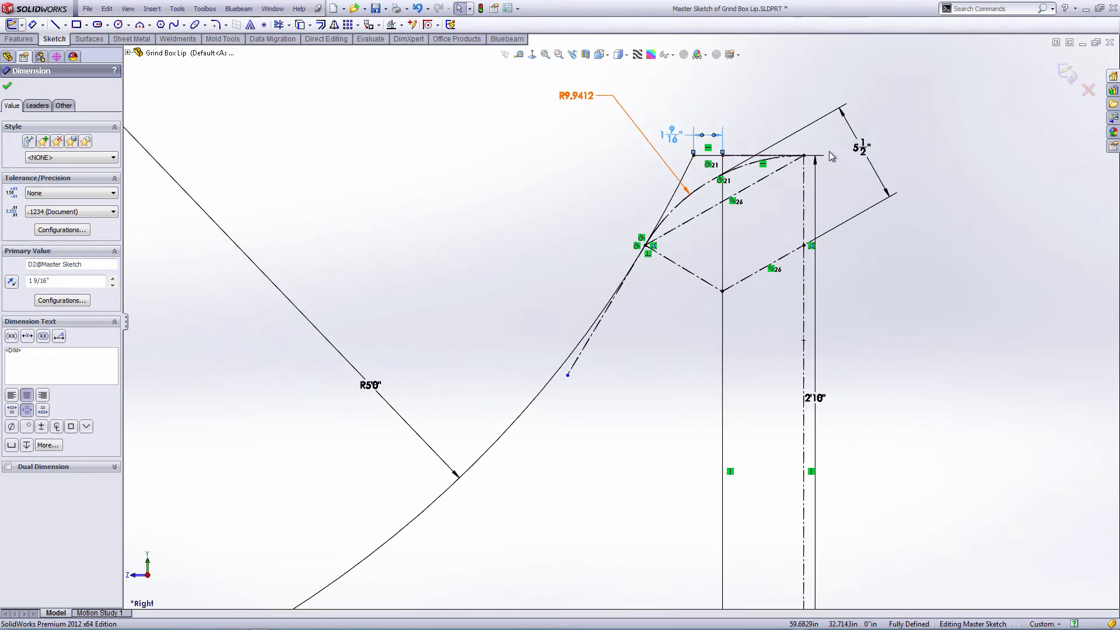
scroll(352, 344, up, 3)
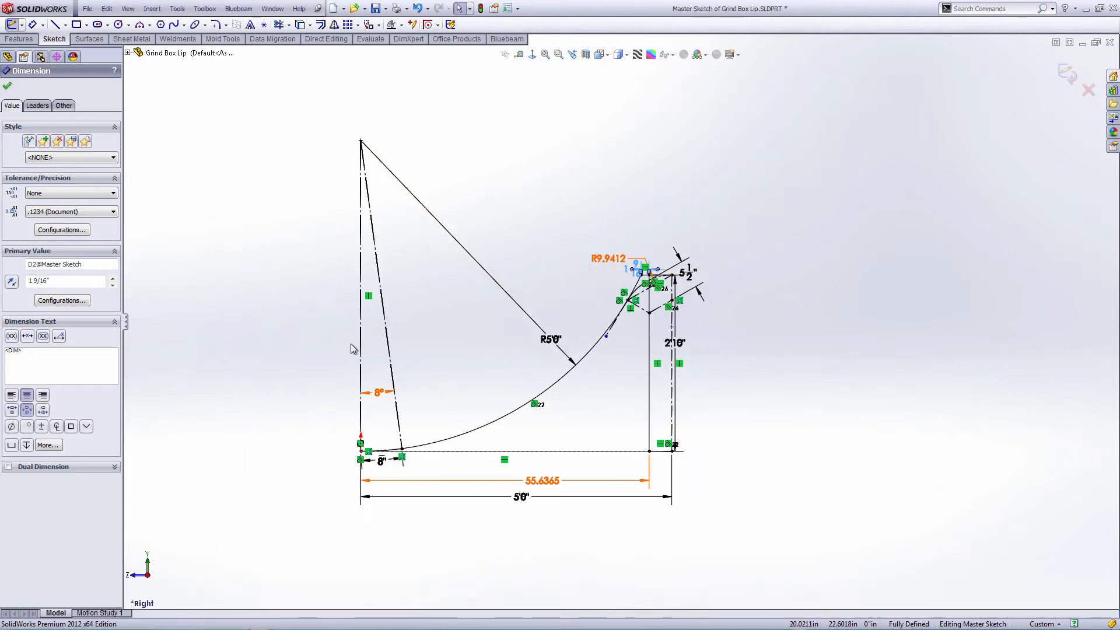
mouse_move(429, 393)
middle_down()
mouse_move(463, 408)
mouse_move(463, 437)
middle_up()
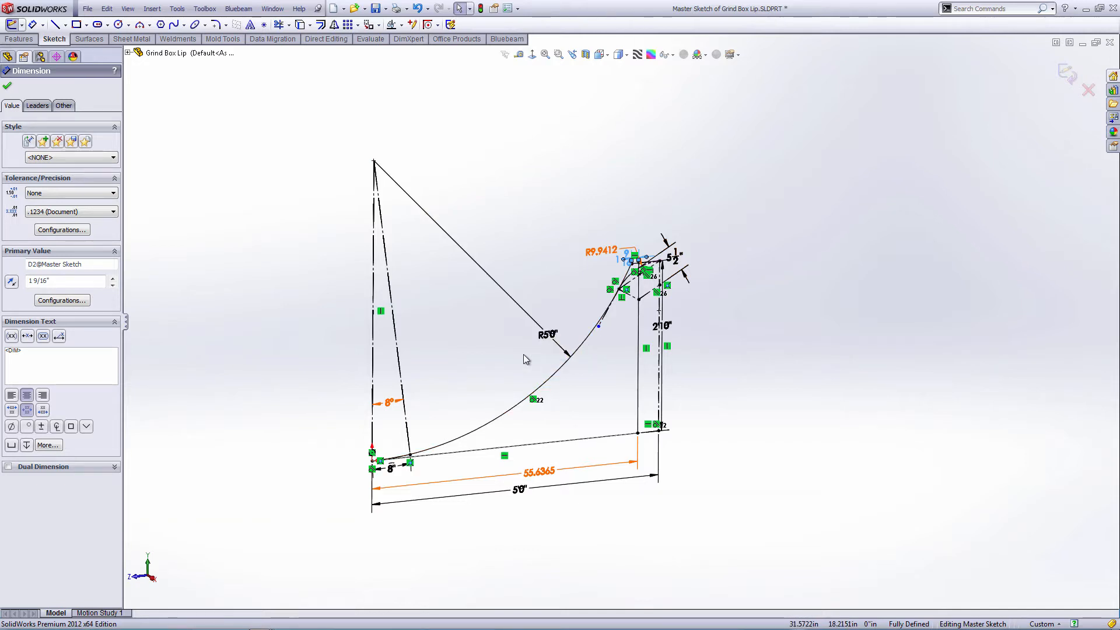
mouse_move(530, 354)
middle_down()
mouse_move(536, 363)
mouse_move(526, 346)
middle_up()
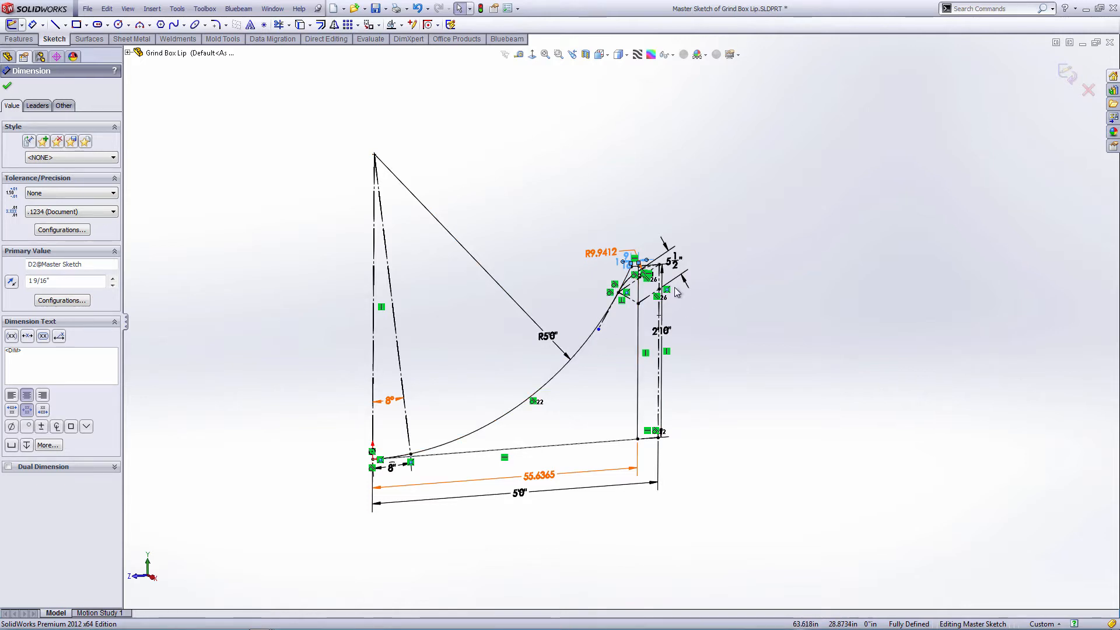
- Exit the Master Sketch and roll the feature history forward to include Boss-Extrude1, the curved side panel
click(1066, 74)
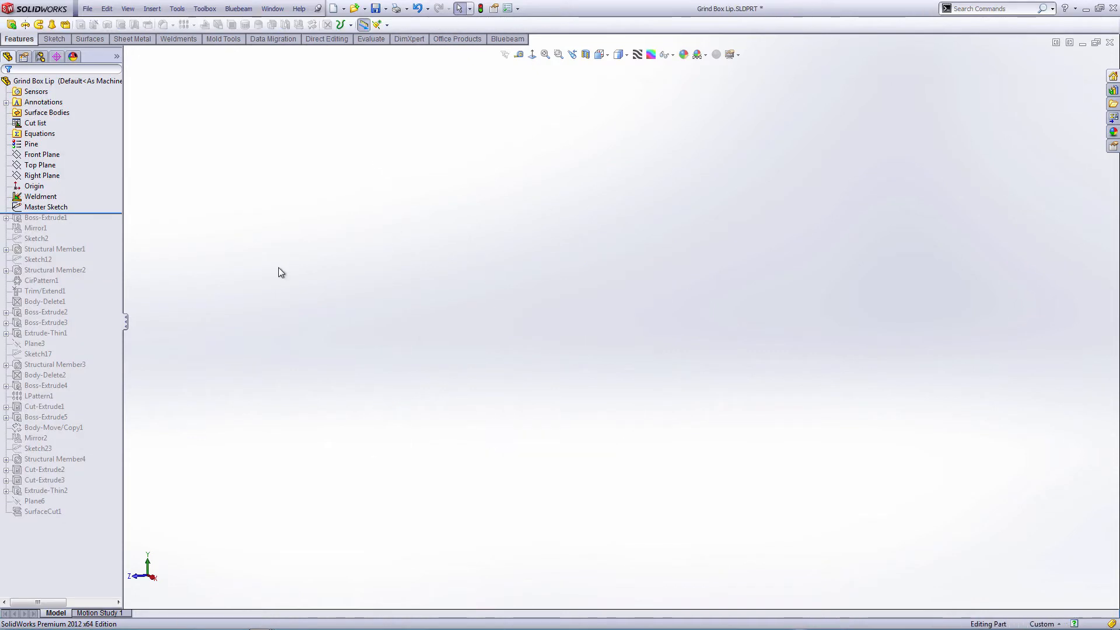
drag(90, 212, 93, 225)
mouse_move(458, 343)
middle_down()
mouse_move(510, 327)
mouse_move(476, 355)
middle_up()
scroll(589, 326, up, 2)
scroll(495, 408, down, 4)
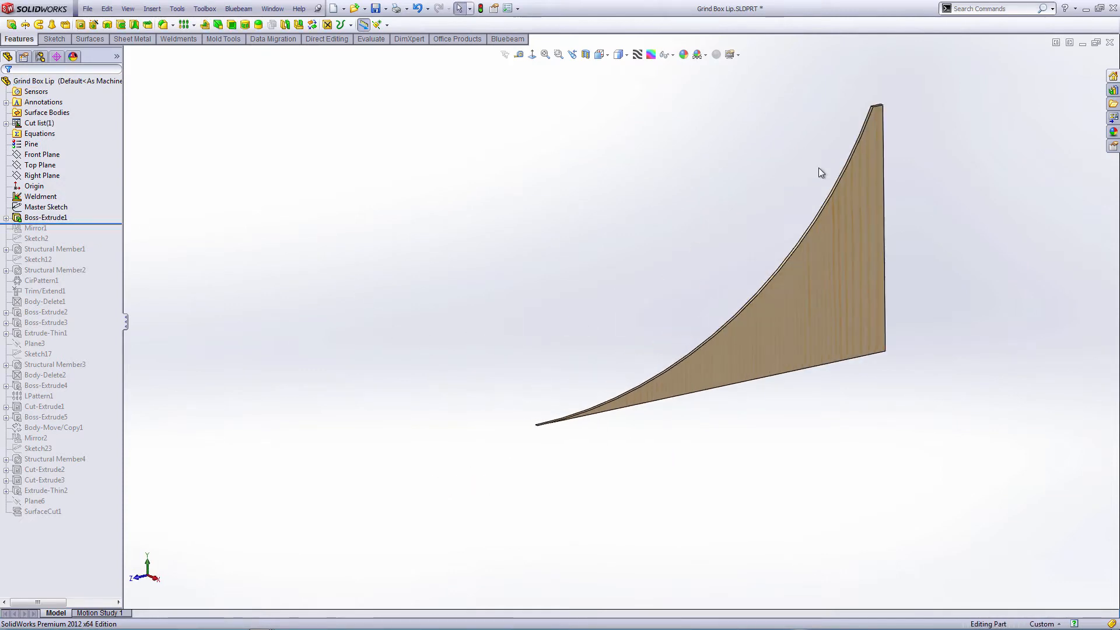
scroll(817, 167, up, 1)
scroll(817, 167, down, 1)
scroll(764, 169, down, 1)
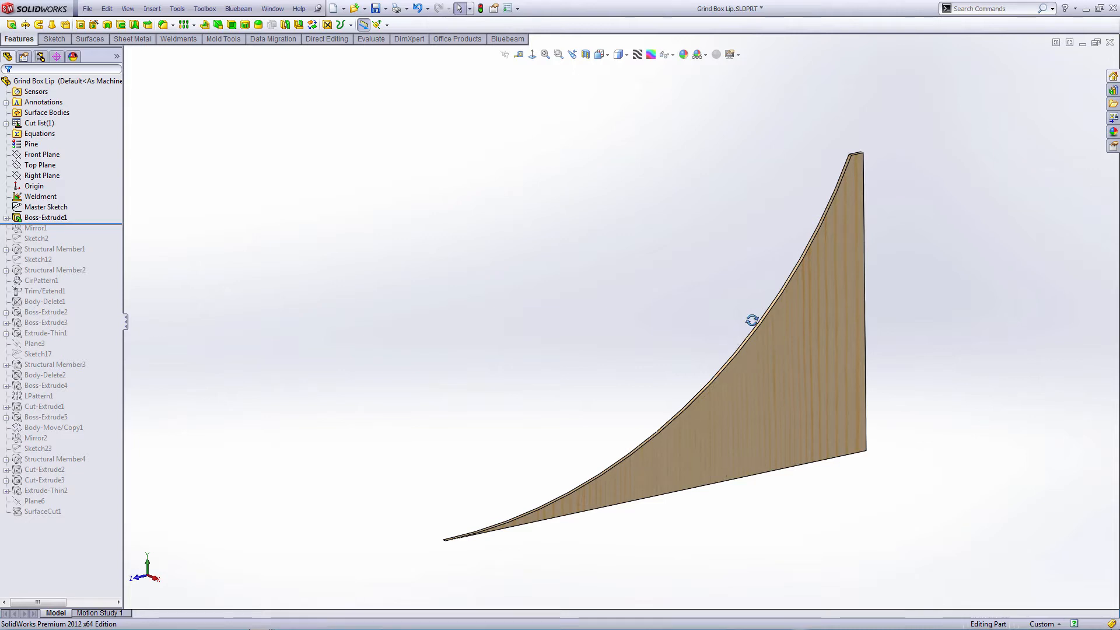
middle_drag(750, 317, 628, 289)
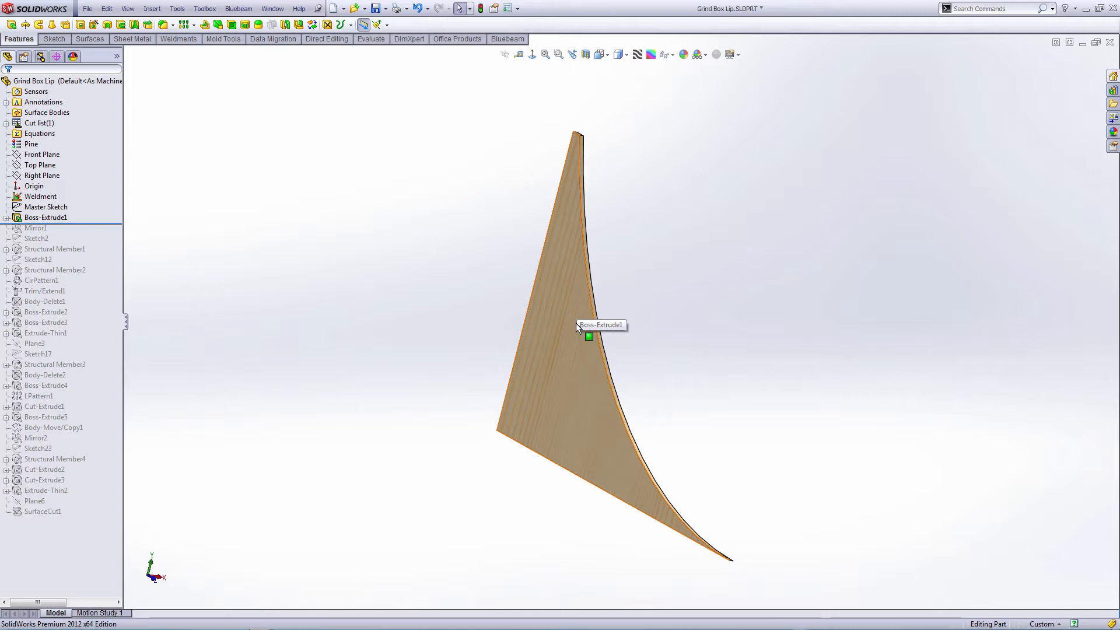
- Inspect the curved side panel from several angles and roll the feature history forward to include Mirror1, the opposite side panel
middle_drag(574, 321, 489, 294)
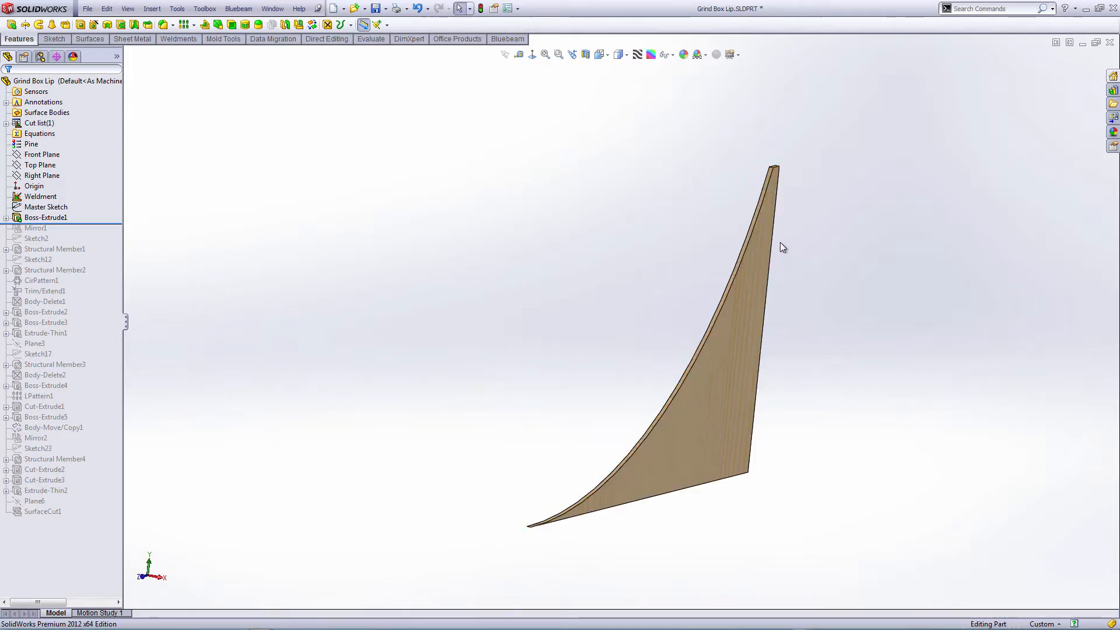
middle_drag(780, 245, 761, 264)
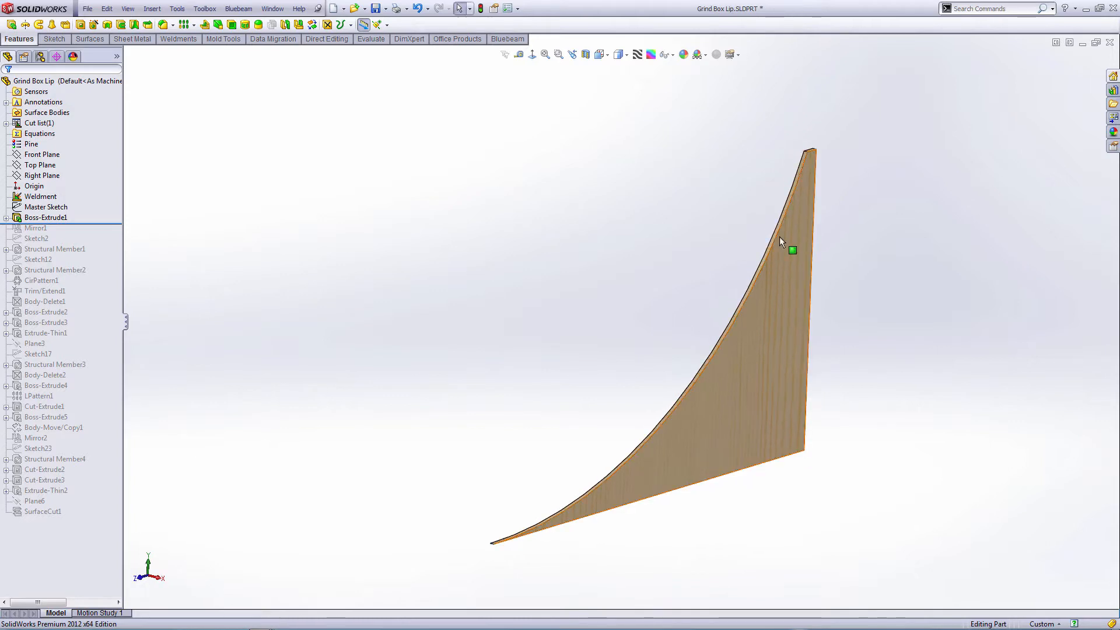
scroll(782, 236, up, 2)
scroll(781, 237, down, 2)
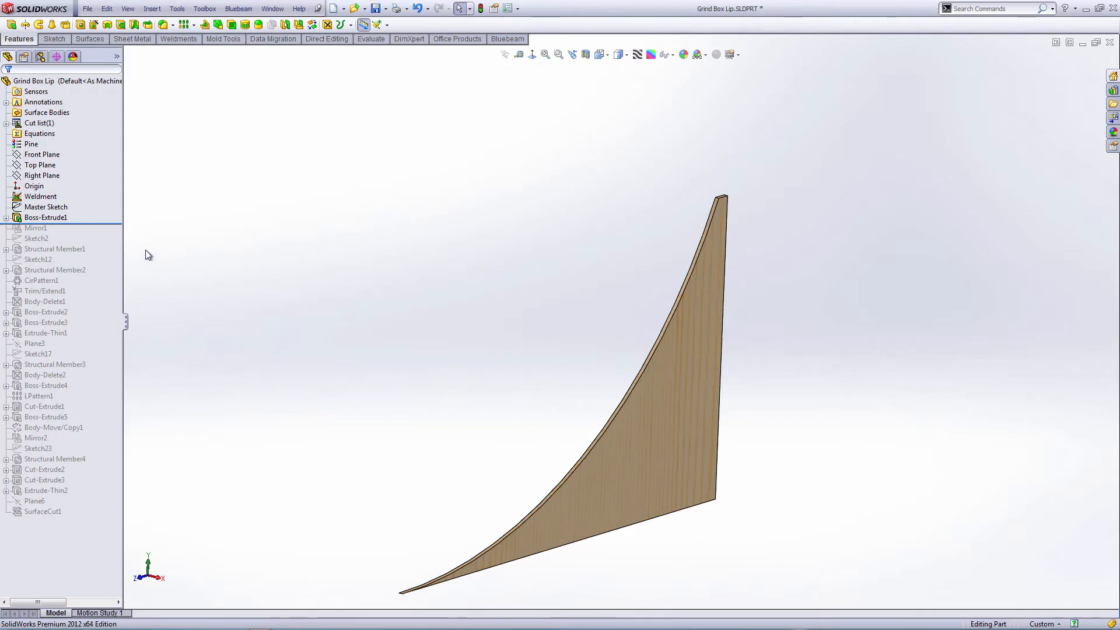
key(ctrl+s)
drag(110, 224, 104, 234)
scroll(304, 257, up, 1)
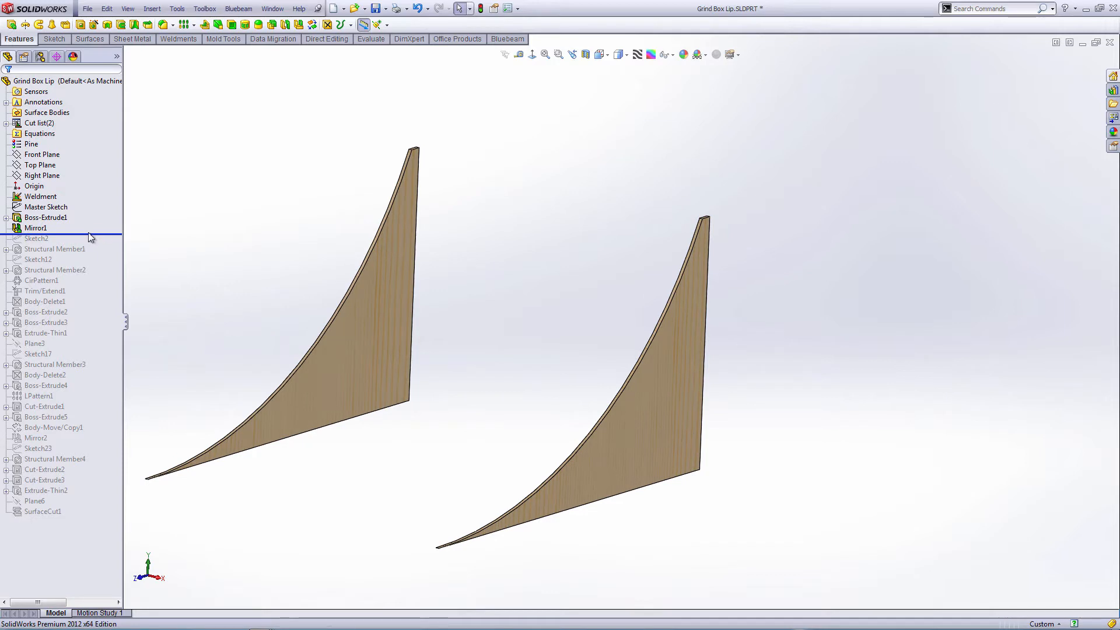
- Roll the feature history forward through Sketch2 and Structural Member1, the upper and lower back boards joining the side panels
drag(91, 235, 94, 242)
click(44, 239)
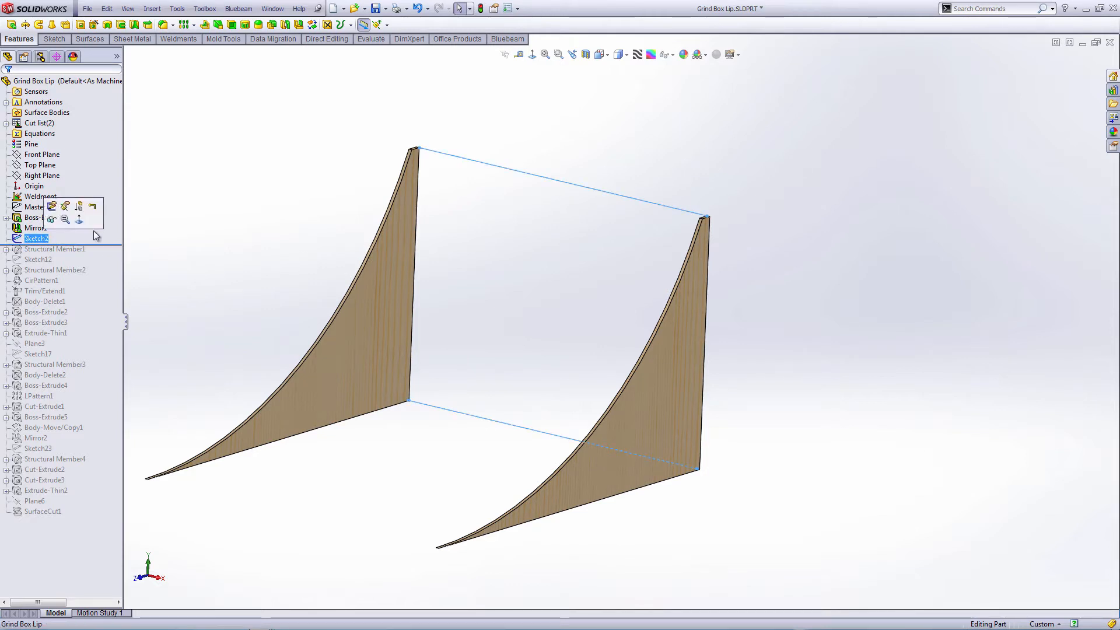
drag(97, 244, 97, 250)
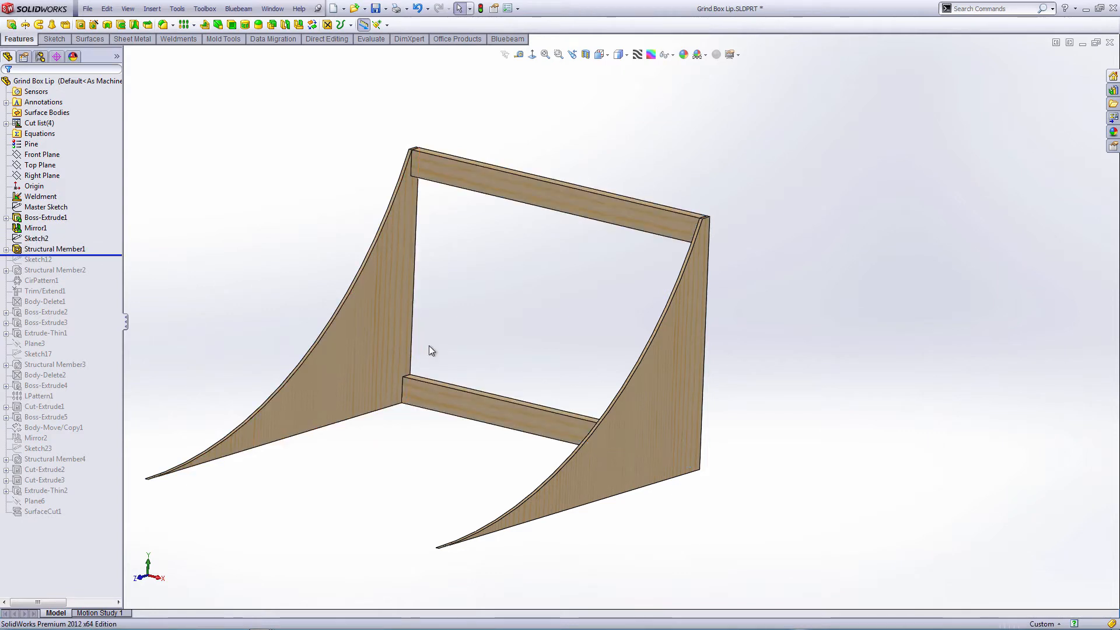
scroll(412, 251, down, 2)
click(71, 249)
click(288, 225)
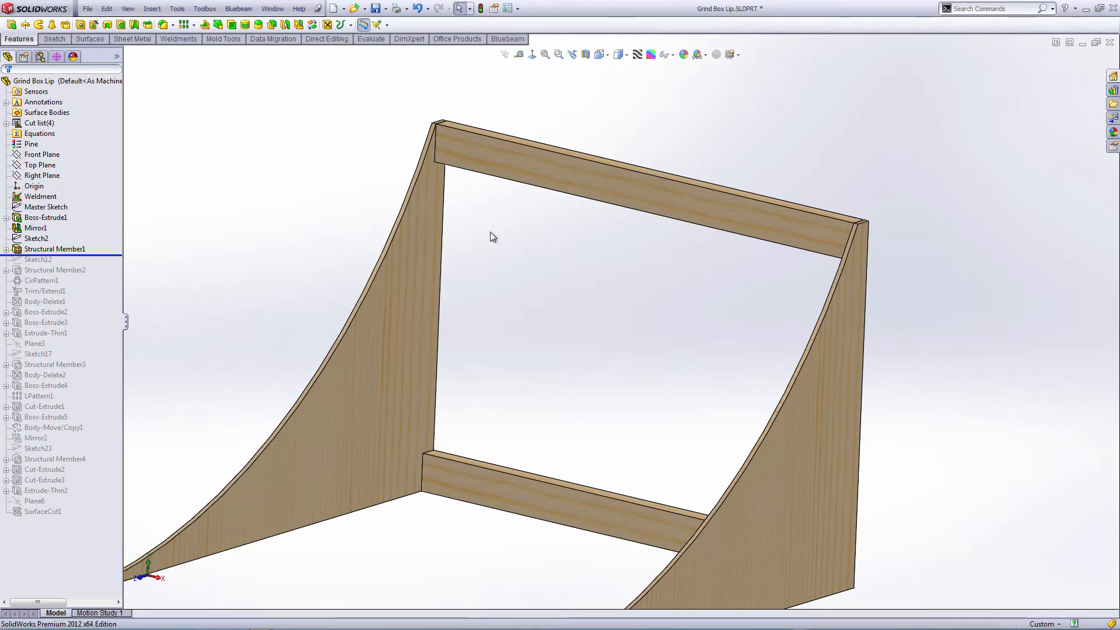
key(f)
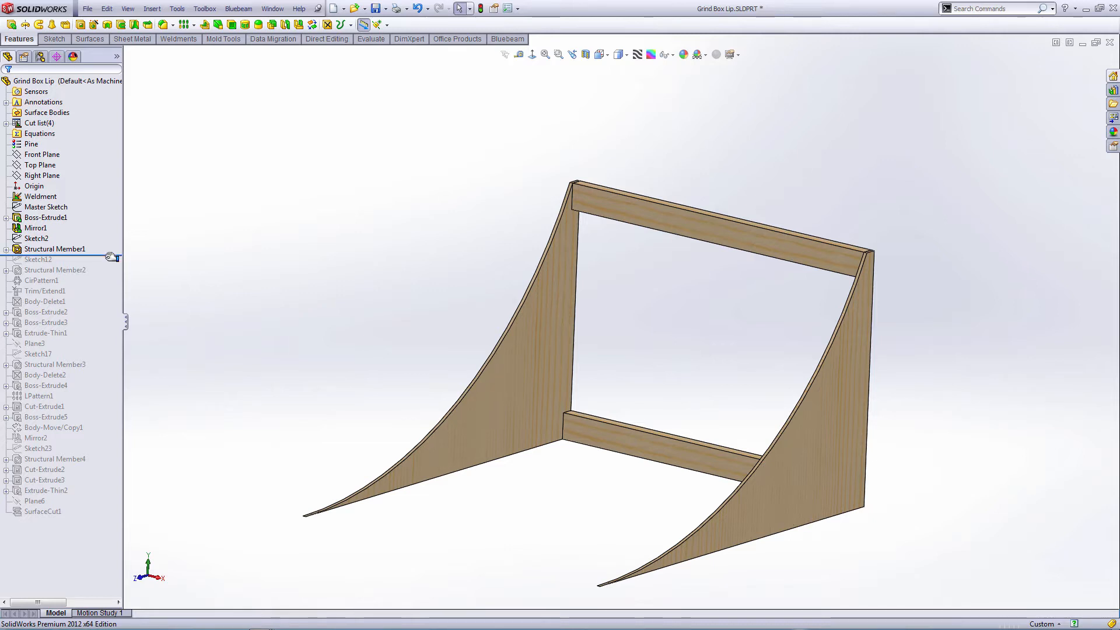
- Roll the feature history forward to include Sketch12 and highlight its line between the front tips of the side panels
drag(119, 254, 119, 266)
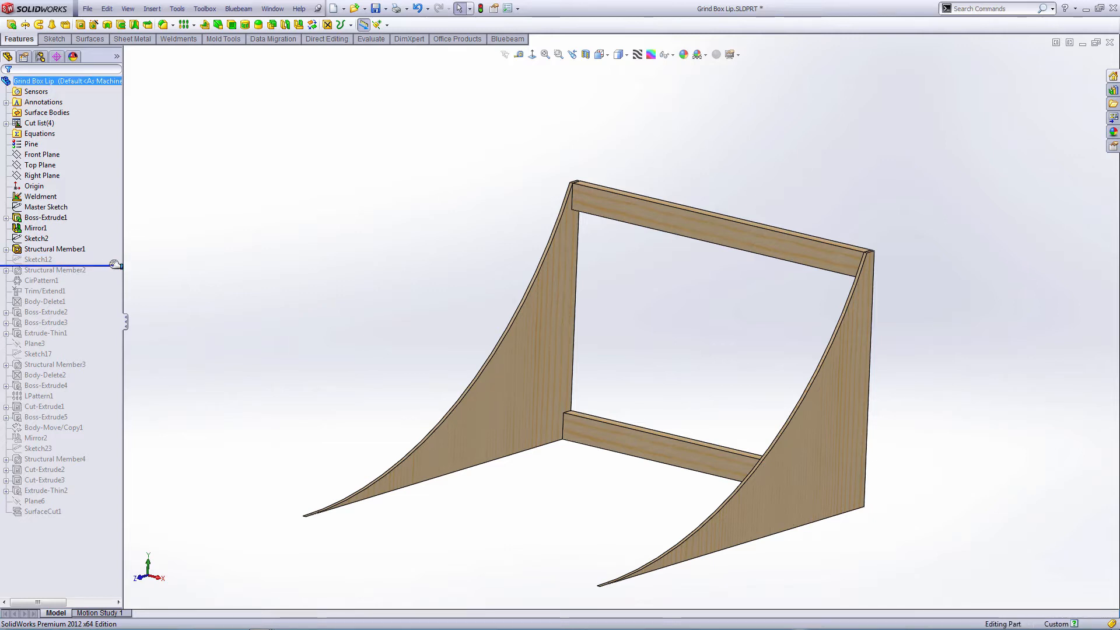
click(60, 261)
mouse_move(319, 459)
middle_down()
mouse_move(364, 577)
mouse_move(315, 541)
mouse_move(379, 434)
mouse_move(512, 305)
mouse_move(505, 322)
middle_up()
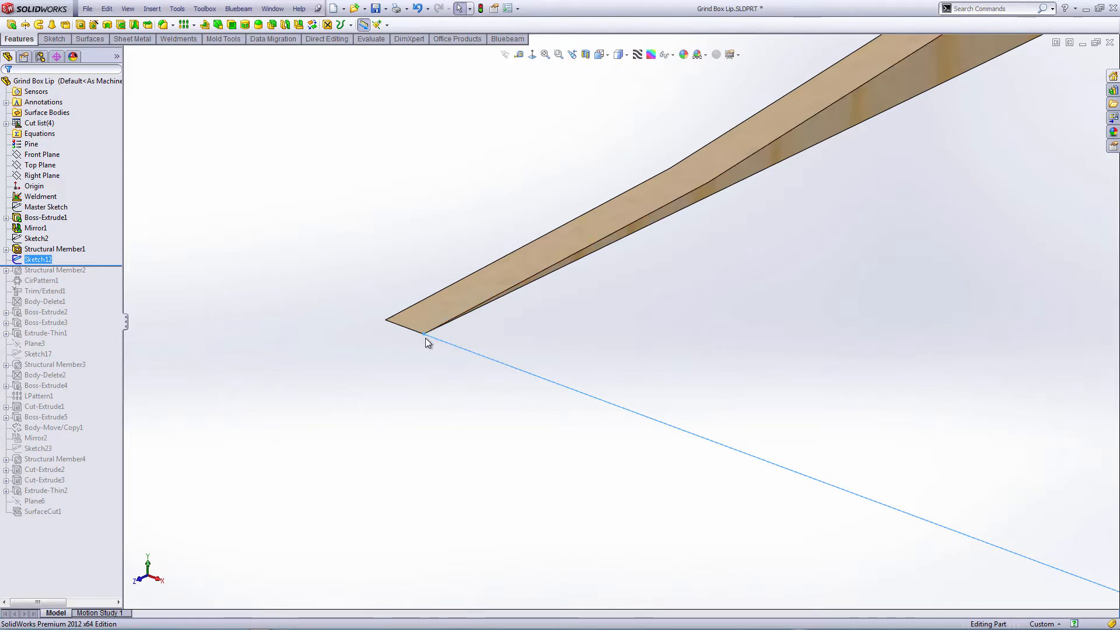
mouse_move(426, 336)
middle_down()
mouse_move(708, 291)
mouse_move(740, 263)
middle_up()
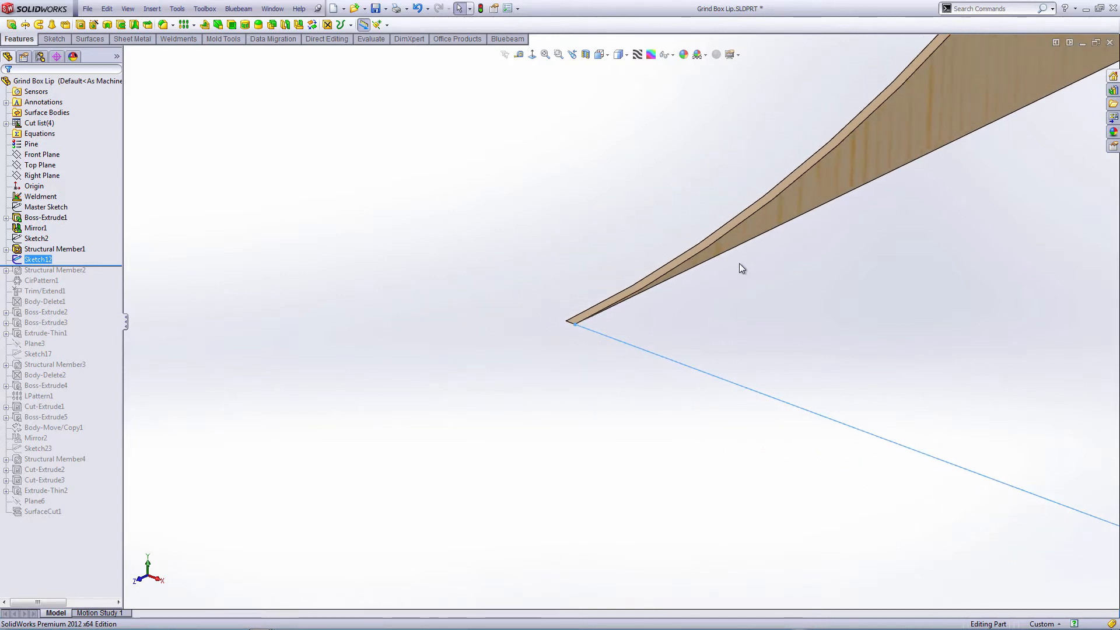
scroll(732, 274, down, 3)
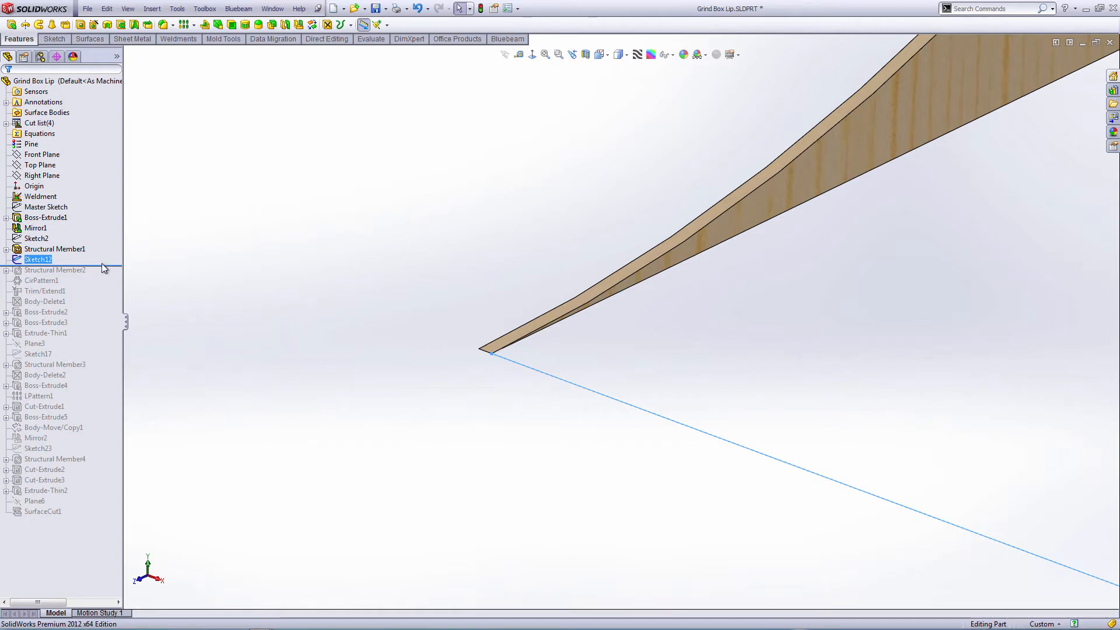
- Roll the feature history forward to include Structural Member2 and inspect how the front board meets the side panel's tip
drag(106, 265, 108, 271)
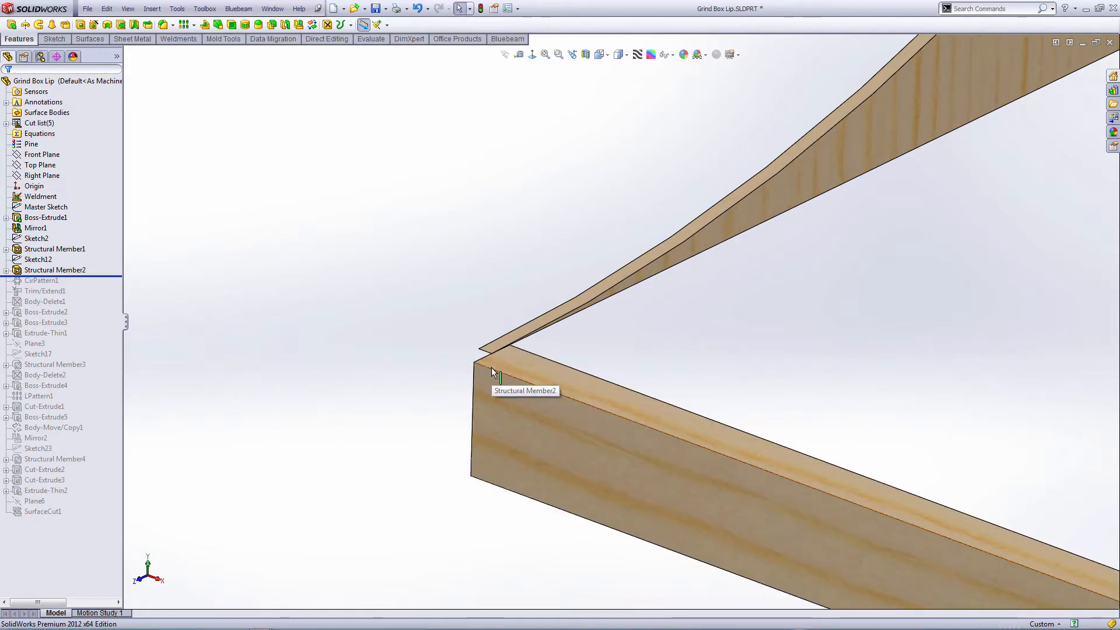
key(z)
middle_drag(617, 379, 544, 373)
scroll(622, 341, down, 7)
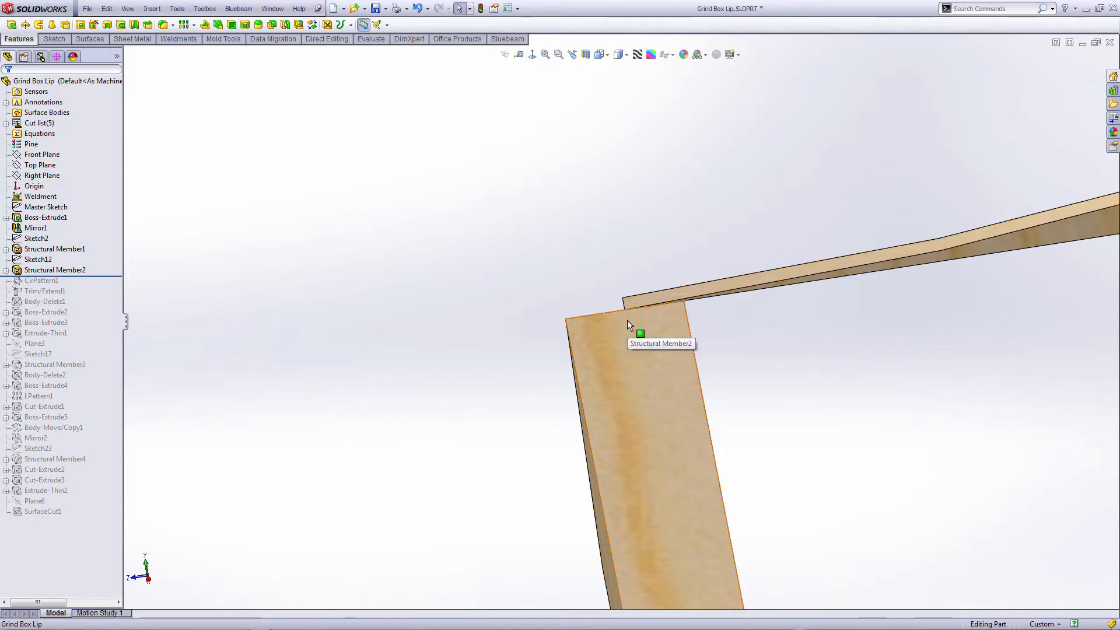
scroll(374, 433, up, 4)
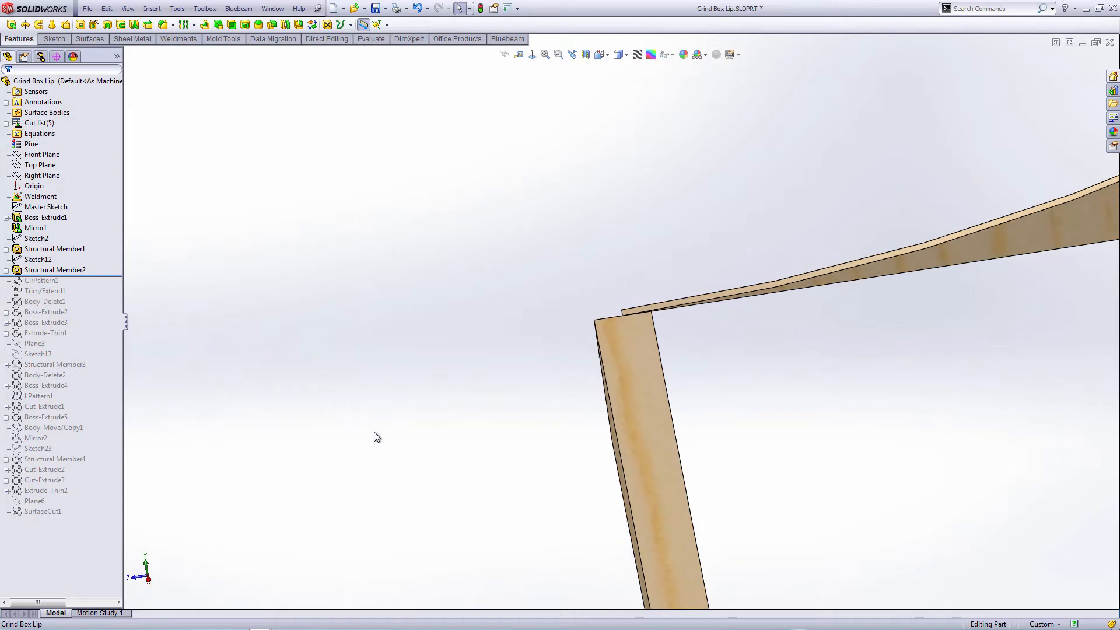
middle_drag(522, 463, 690, 299)
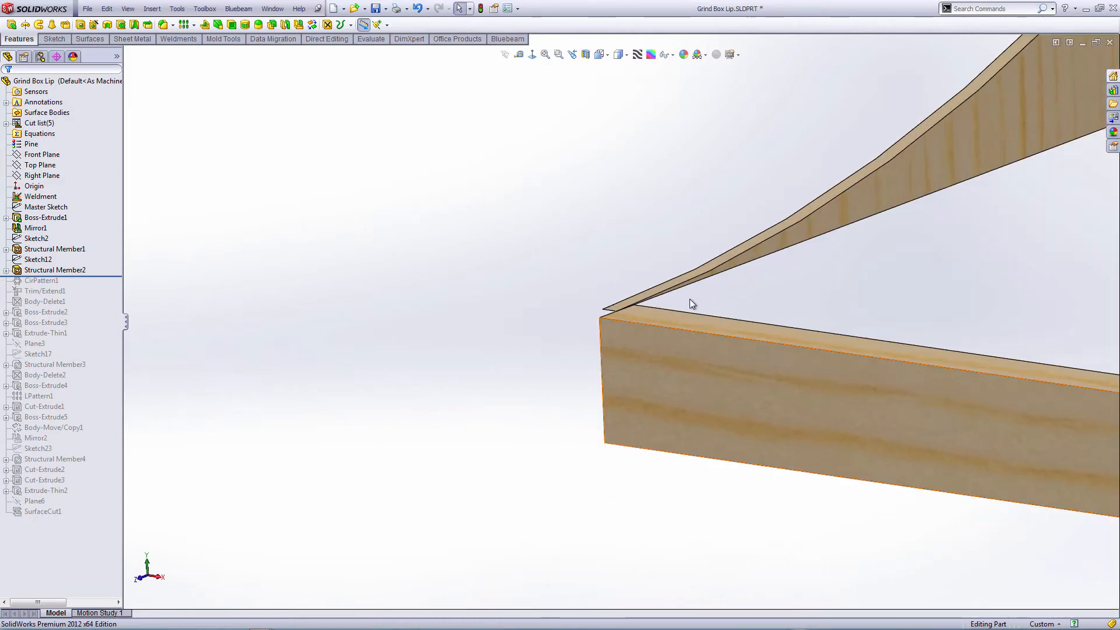
scroll(621, 320, down, 6)
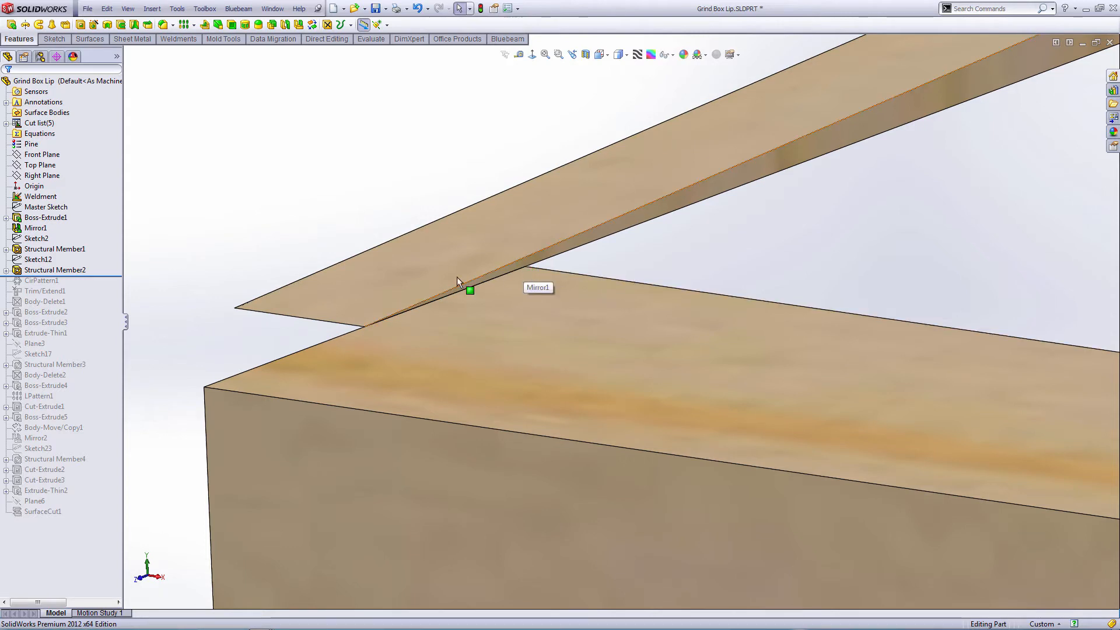
- Roll the feature history forward to include CirPattern1, the cross members repeated along the ramp curve
drag(92, 278, 94, 287)
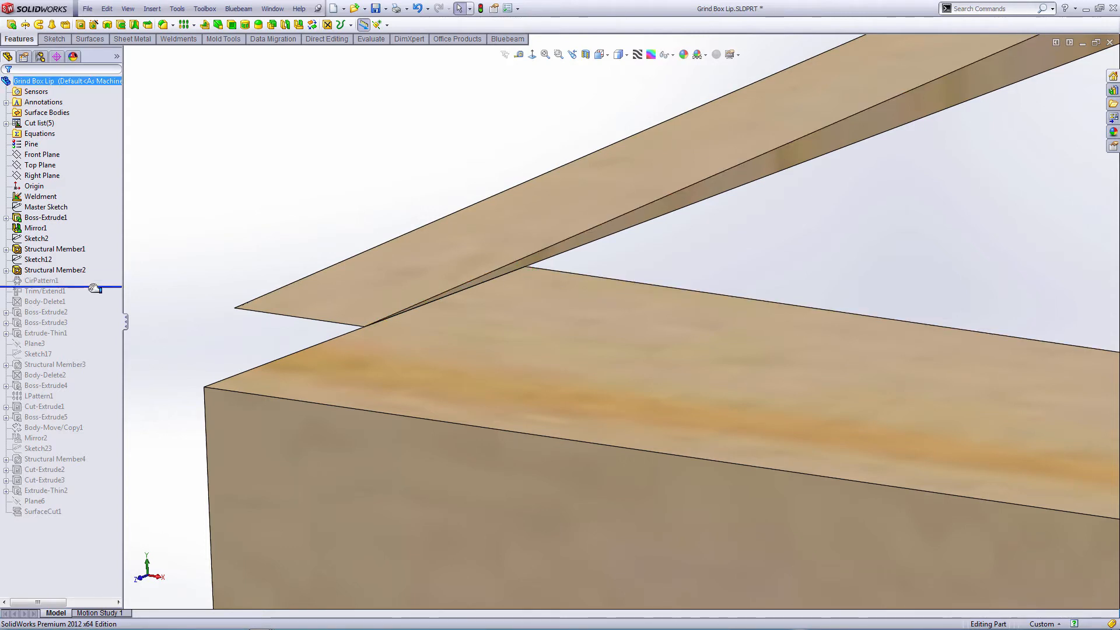
scroll(631, 250, down, 10)
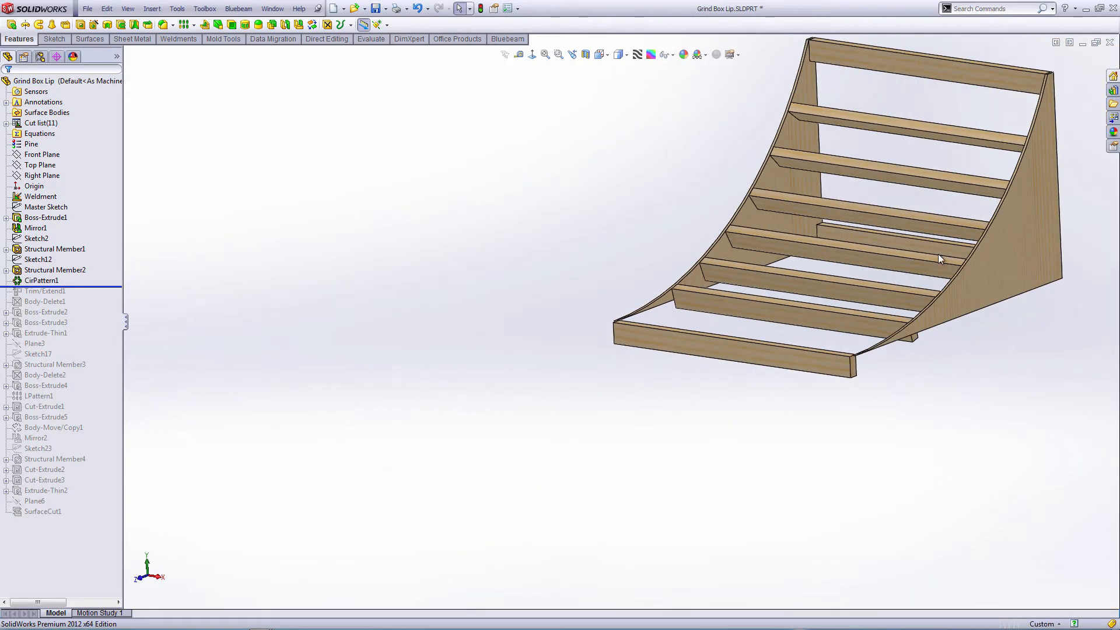
middle_drag(937, 253, 870, 298)
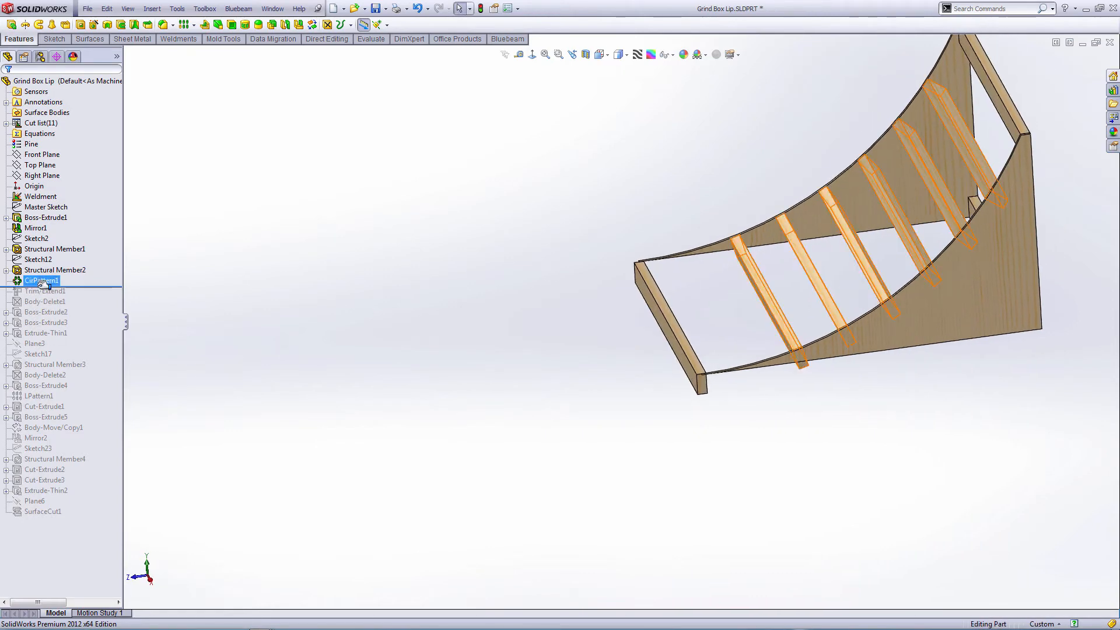
- Inspect the equation driving the D2@CirPattern1 spacing angle, cancel its edit and examine the patterned cross members
click(39, 283)
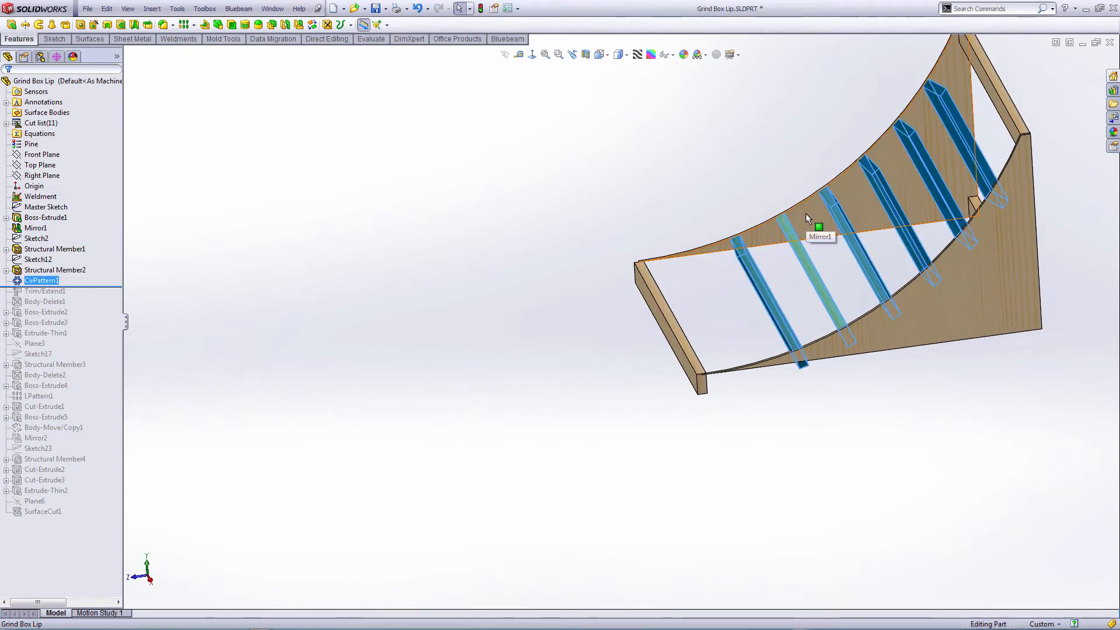
scroll(805, 212, up, 5)
scroll(670, 167, down, 5)
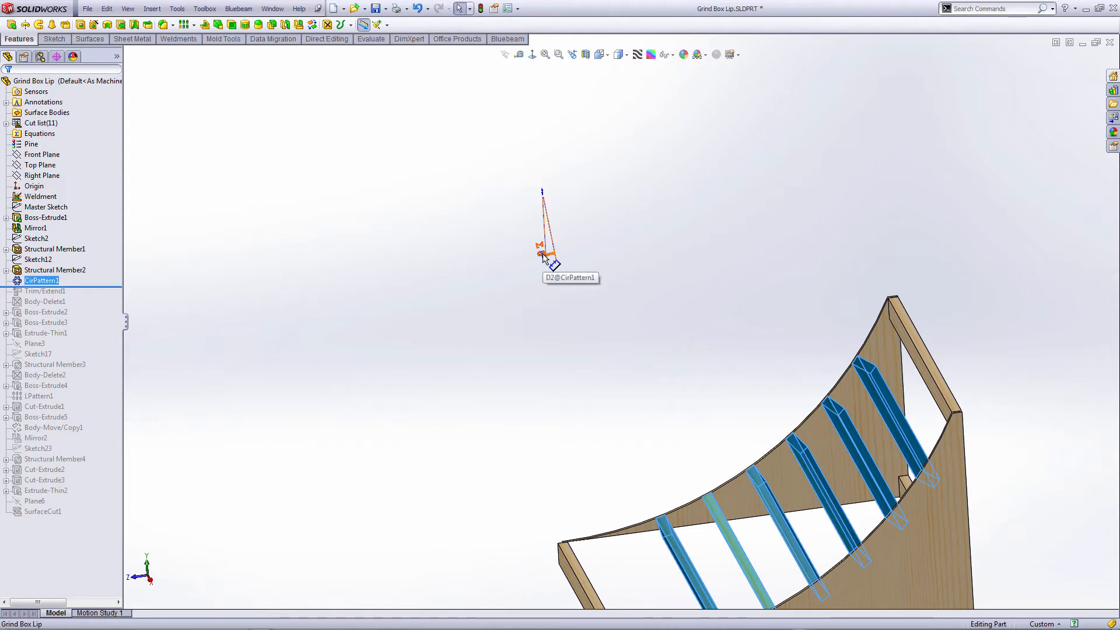
double_click(543, 253)
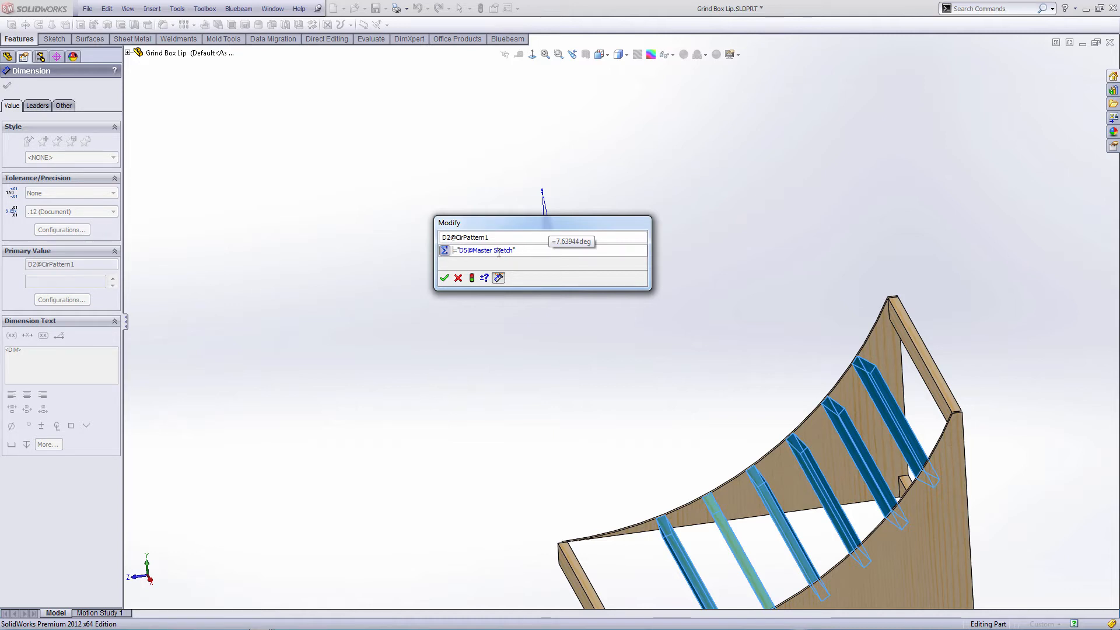
click(521, 172)
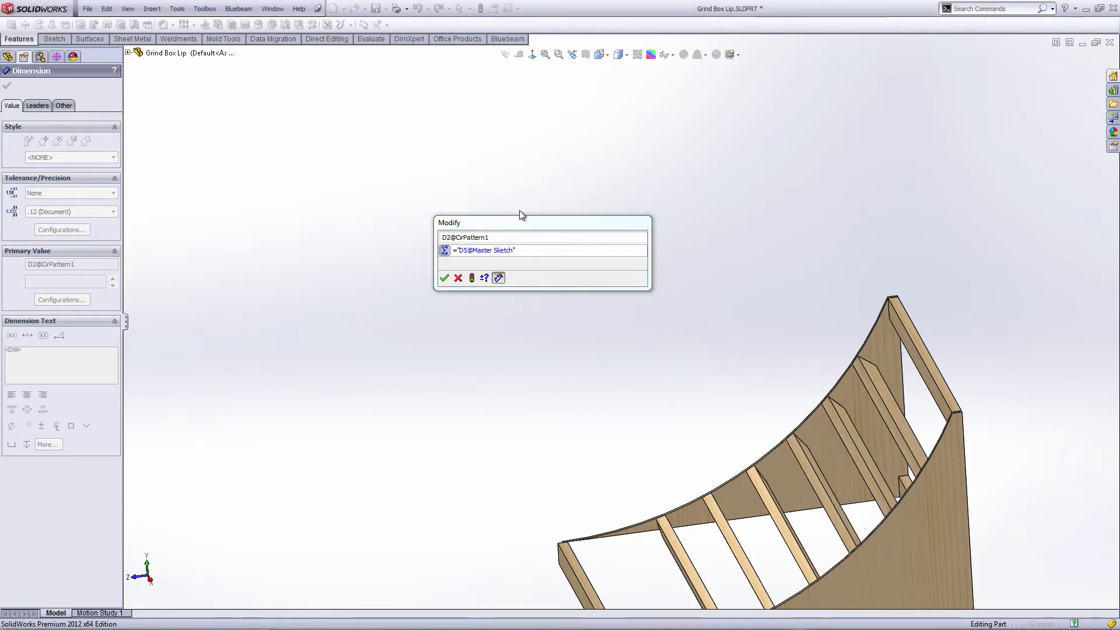
click(457, 278)
scroll(555, 354, up, 3)
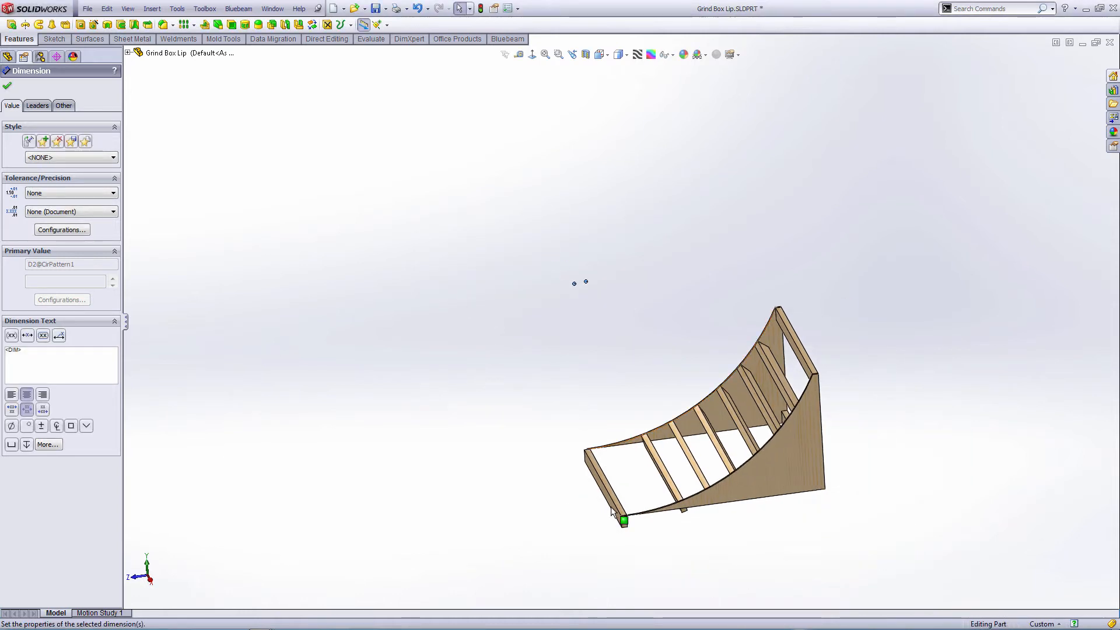
scroll(612, 509, down, 4)
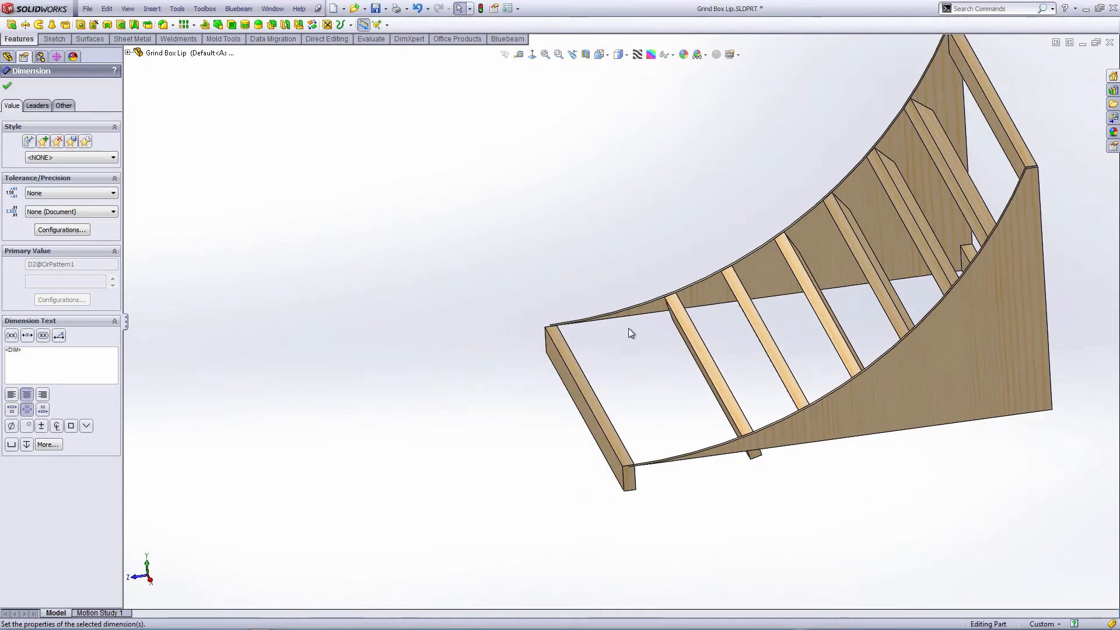
mouse_move(628, 328)
middle_down()
mouse_move(663, 306)
mouse_move(635, 329)
middle_up()
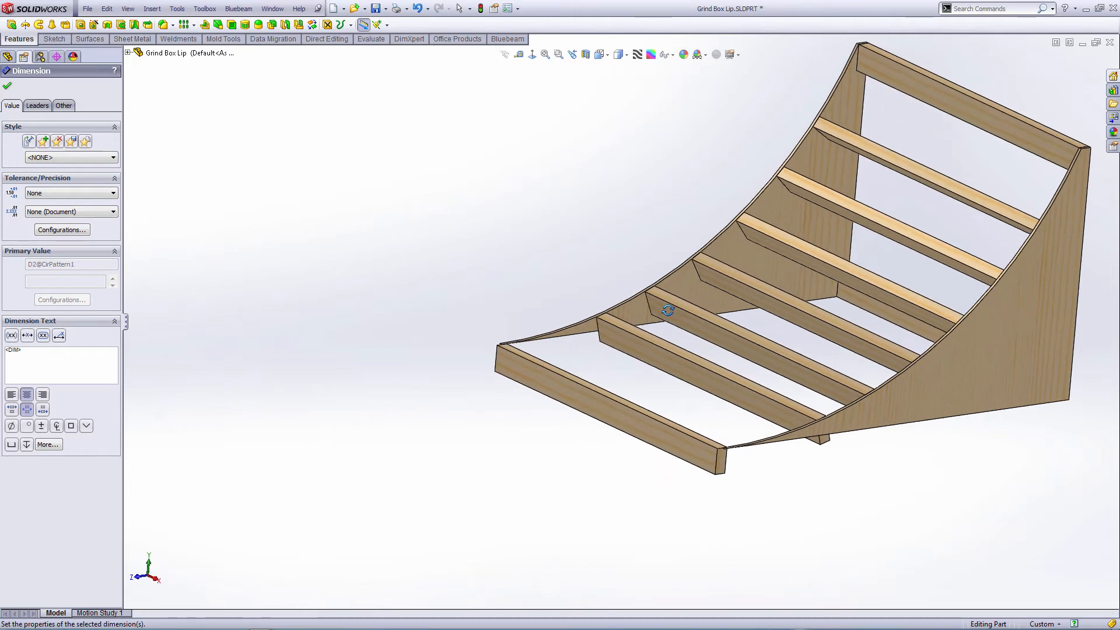
scroll(625, 336, down, 3)
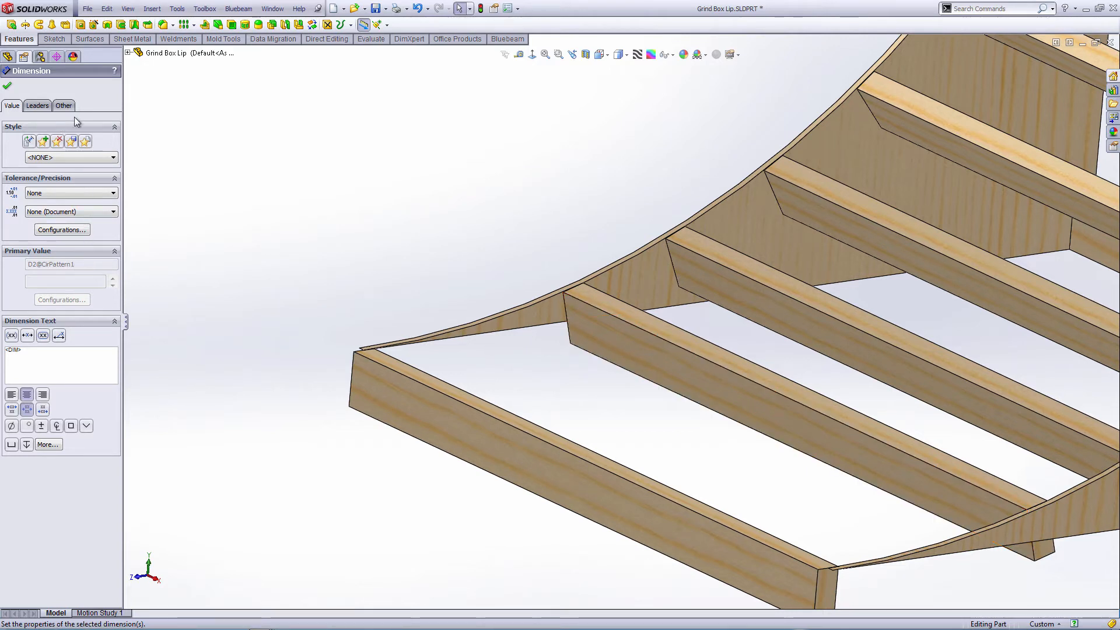
click(188, 203)
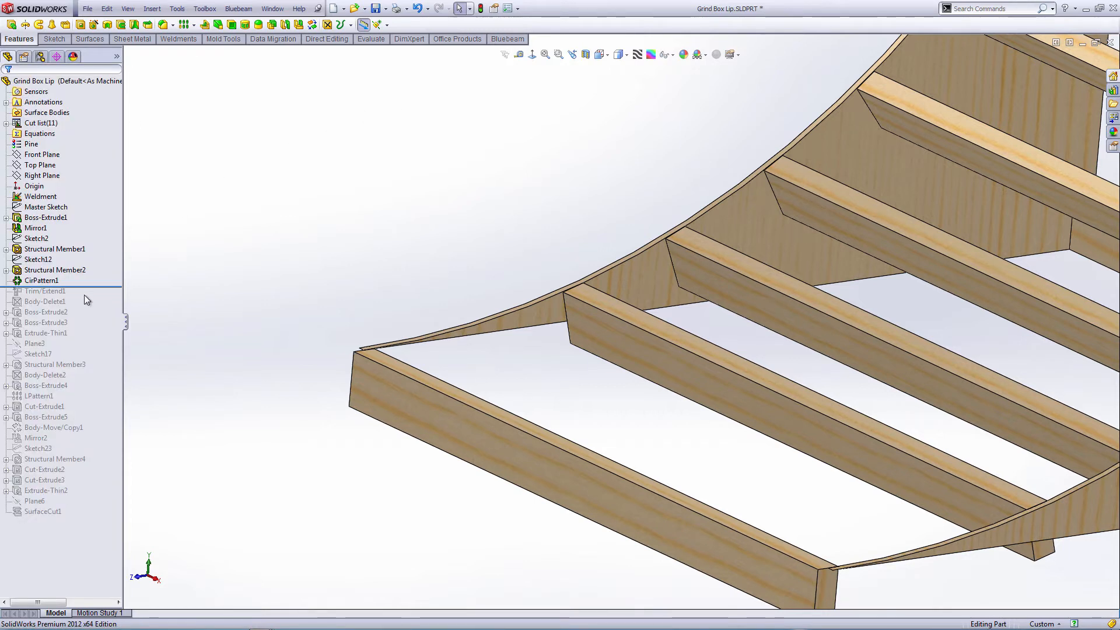
- Roll the feature history forward to include Trim/Extend1, which trims the lowest patterned cross member
drag(84, 286, 80, 295)
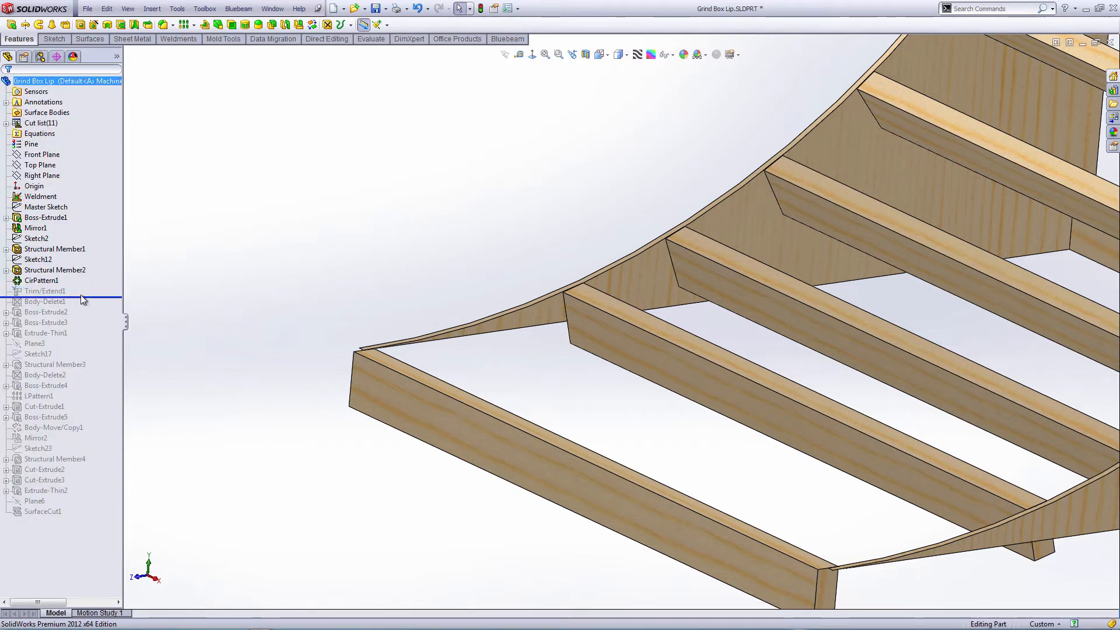
click(635, 332)
click(255, 306)
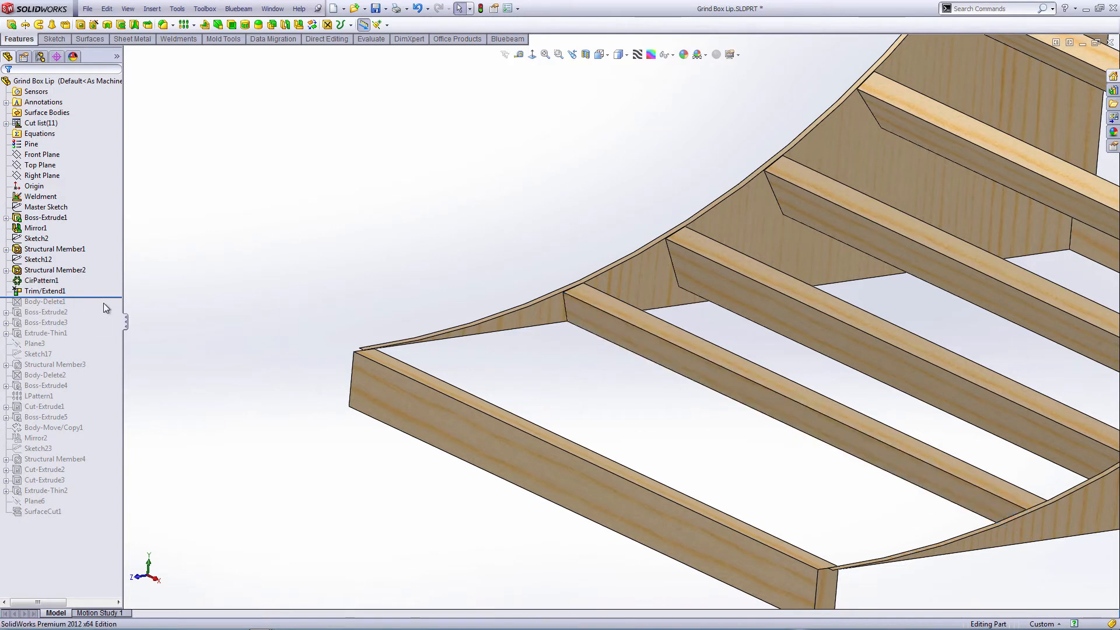
- Roll the feature history forward to include Body-Delete1, removing the front board, and inspect the remaining frame up to its upper corner
drag(104, 297, 100, 309)
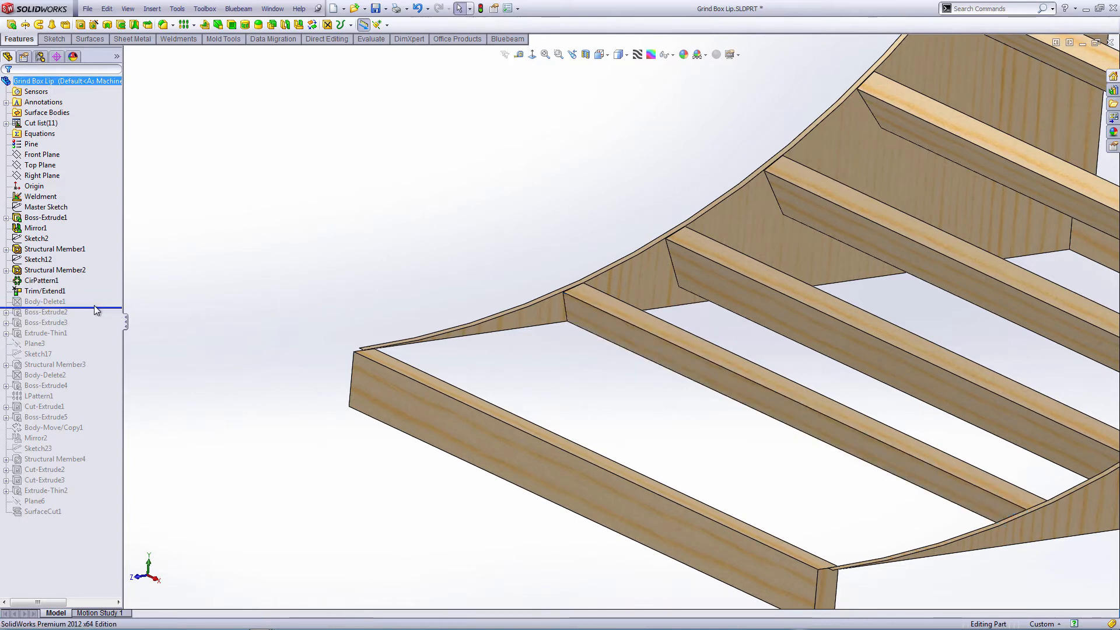
middle_drag(443, 321, 791, 227)
middle_drag(758, 256, 820, 268)
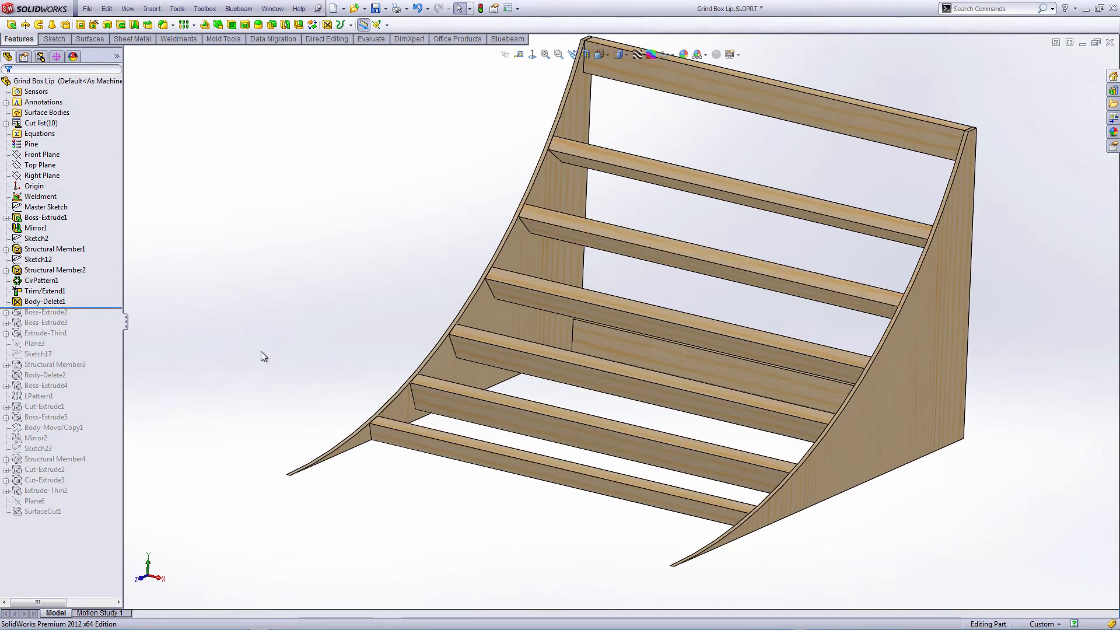
middle_drag(600, 118, 607, 142)
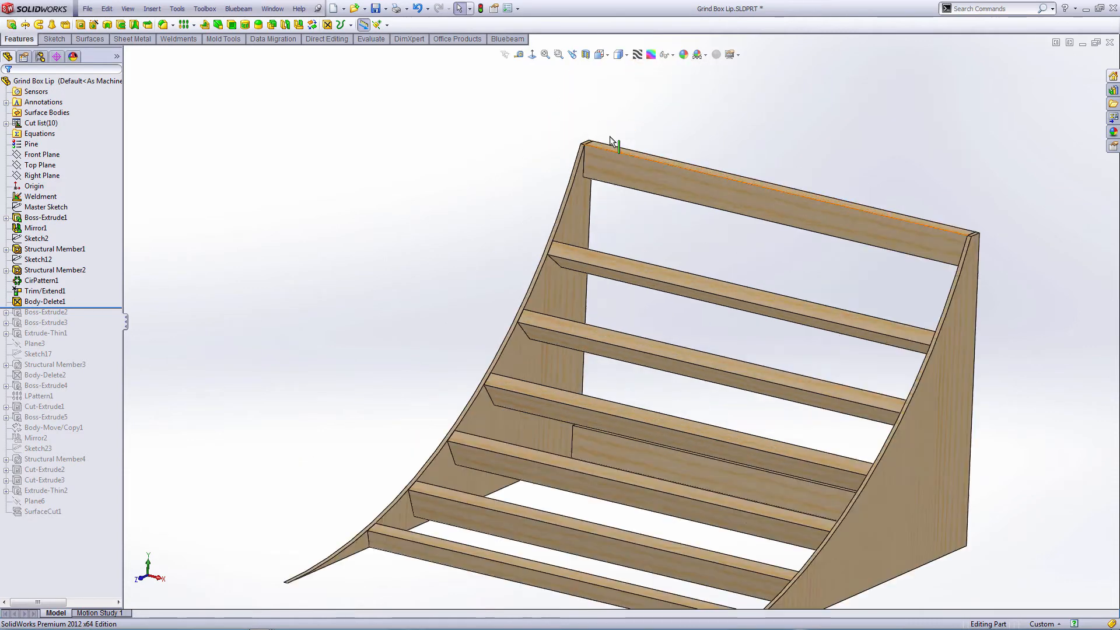
scroll(571, 241, down, 5)
middle_drag(571, 242, 555, 225)
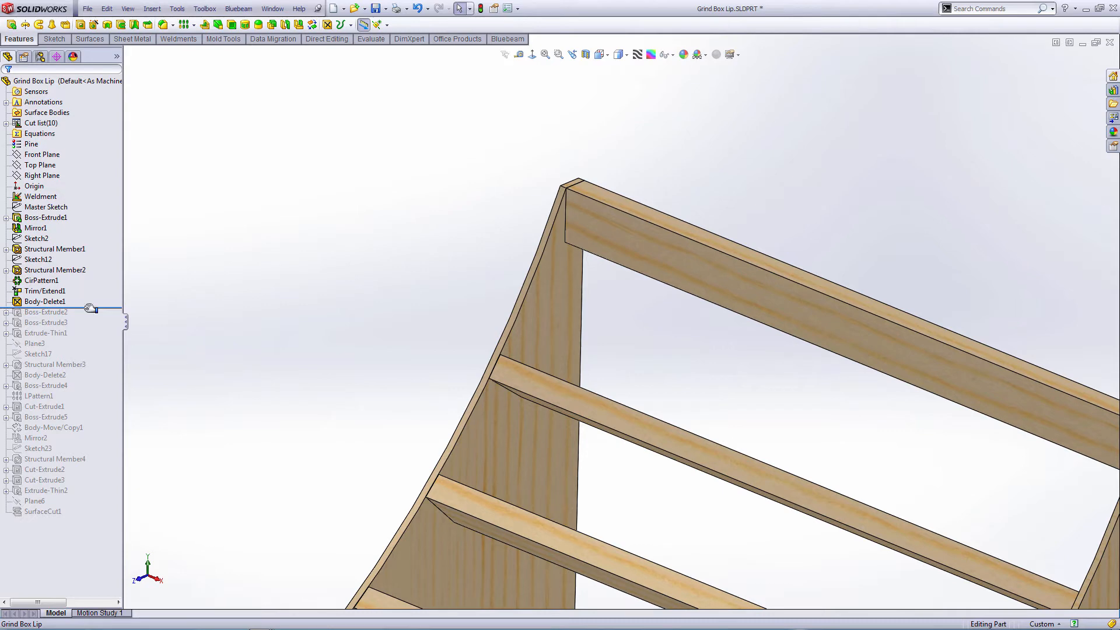
- Roll the feature history forward to include Boss-Extrude2, the flat board at the ramp's lower front edge, and highlight it in the model
drag(84, 309, 84, 314)
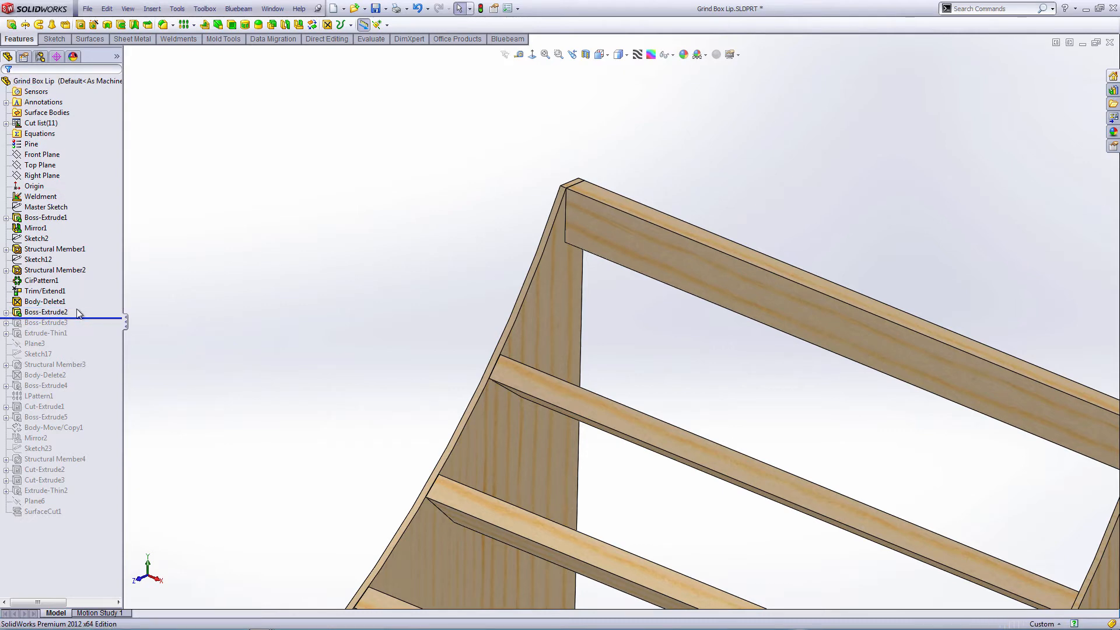
click(84, 312)
scroll(456, 258, up, 2)
scroll(456, 258, up, 3)
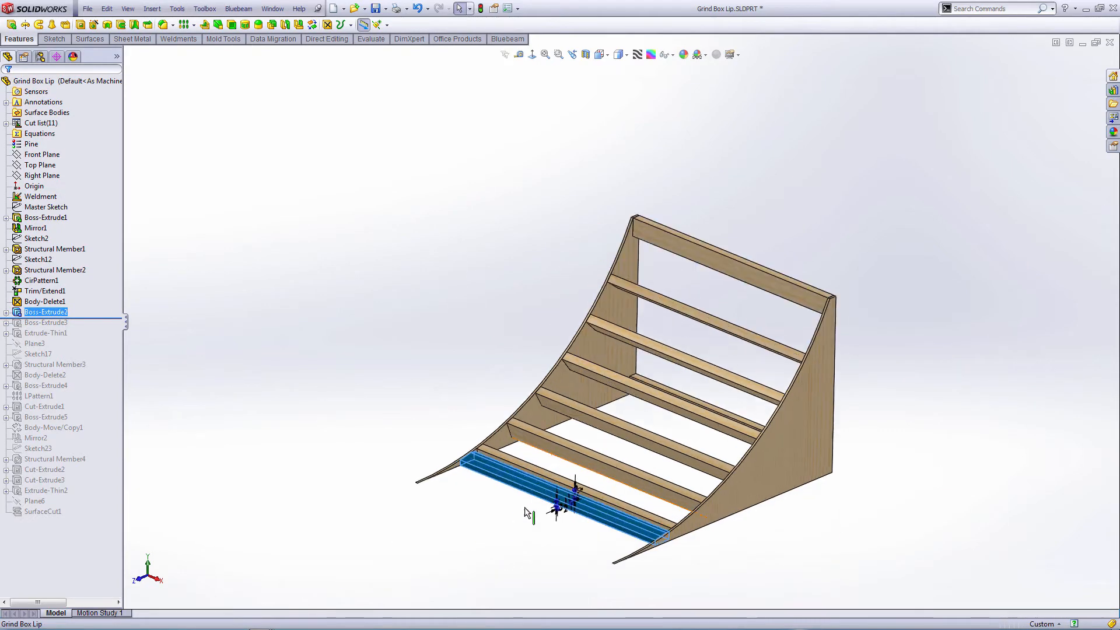
scroll(525, 507, down, 6)
click(344, 211)
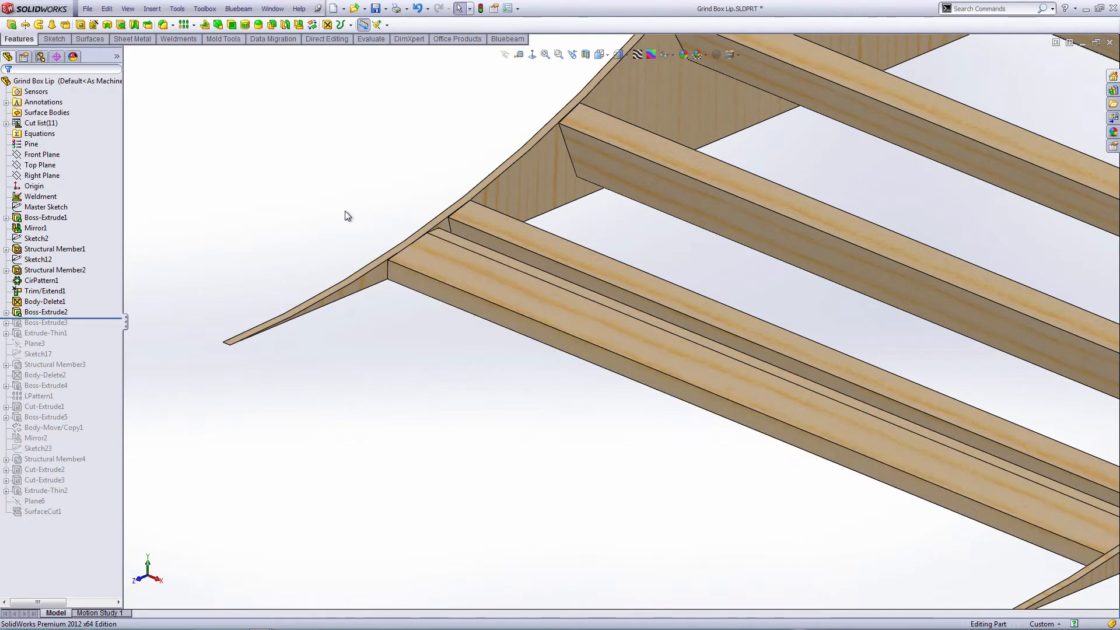
- Examine the Boss-Extrude2 board's dimensions and its fit against the side panels and the lowest patterned cross member
scroll(423, 247, down, 4)
click(504, 272)
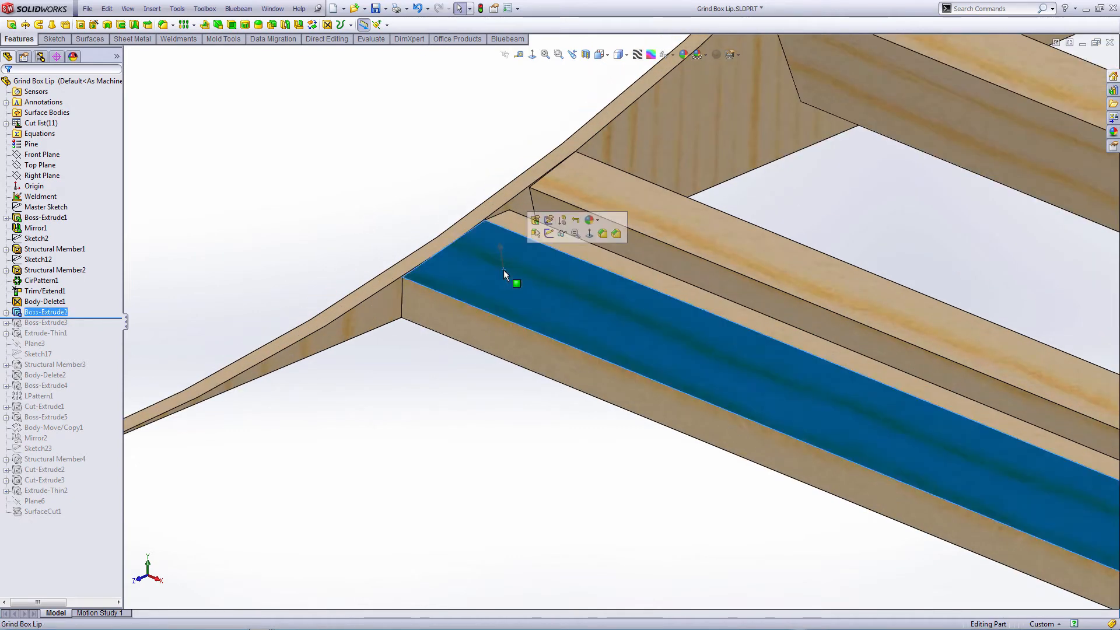
scroll(542, 291, up, 3)
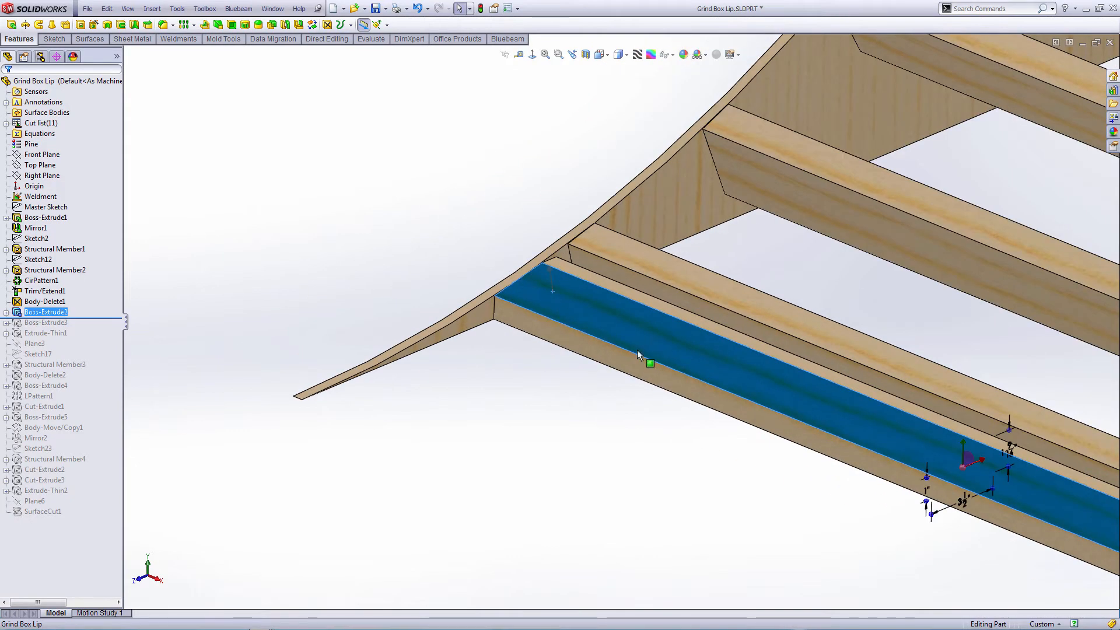
scroll(816, 385, up, 1)
scroll(933, 414, down, 3)
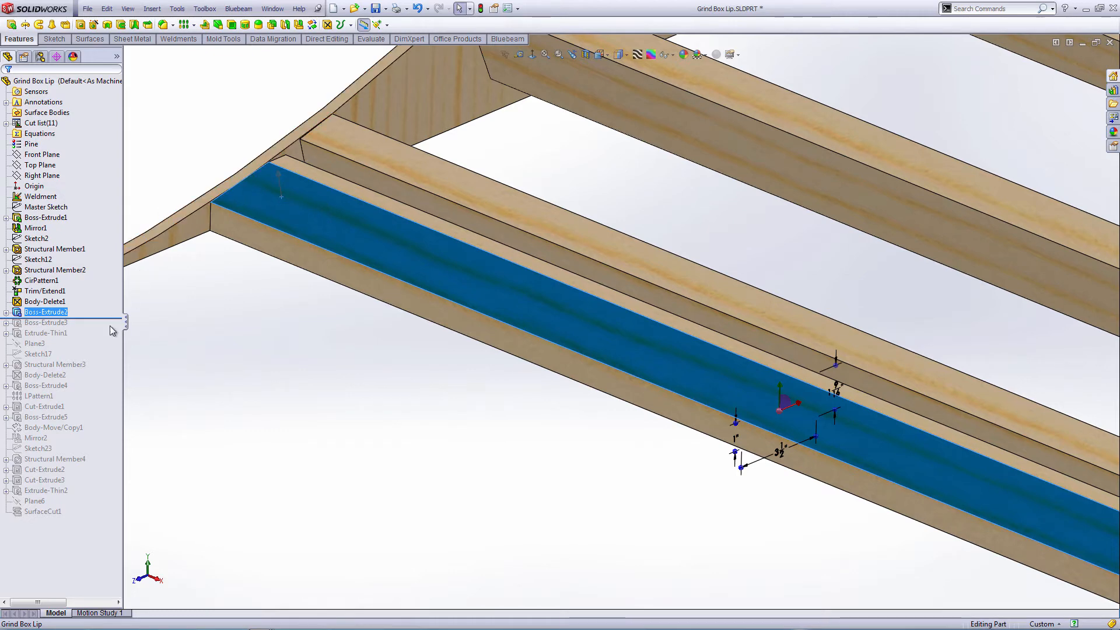
click(267, 303)
scroll(664, 344, up, 5)
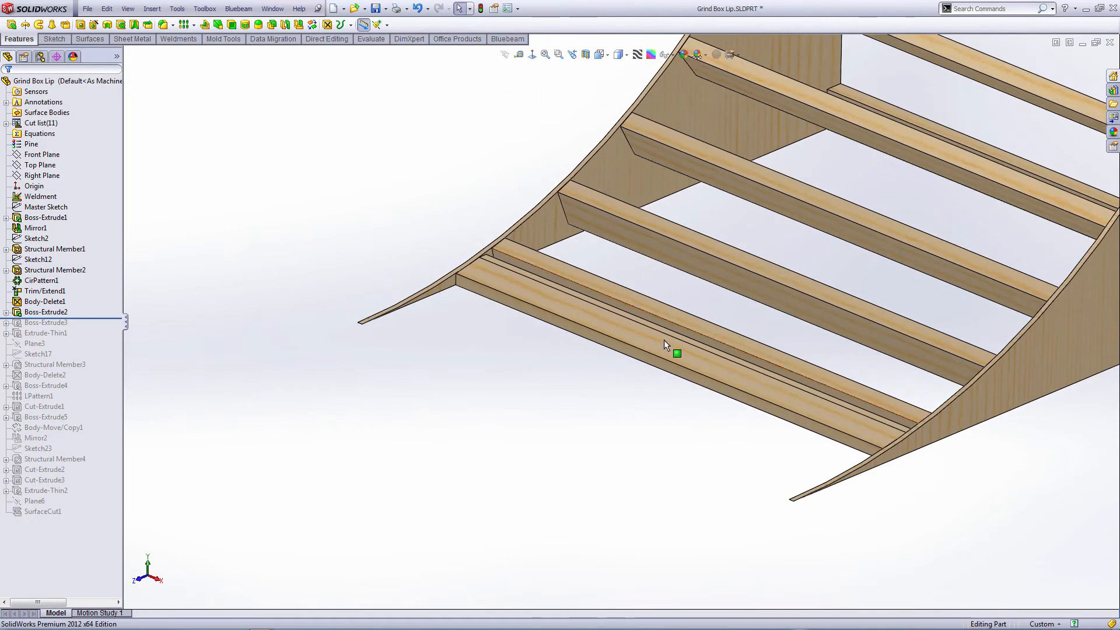
scroll(665, 345, down, 3)
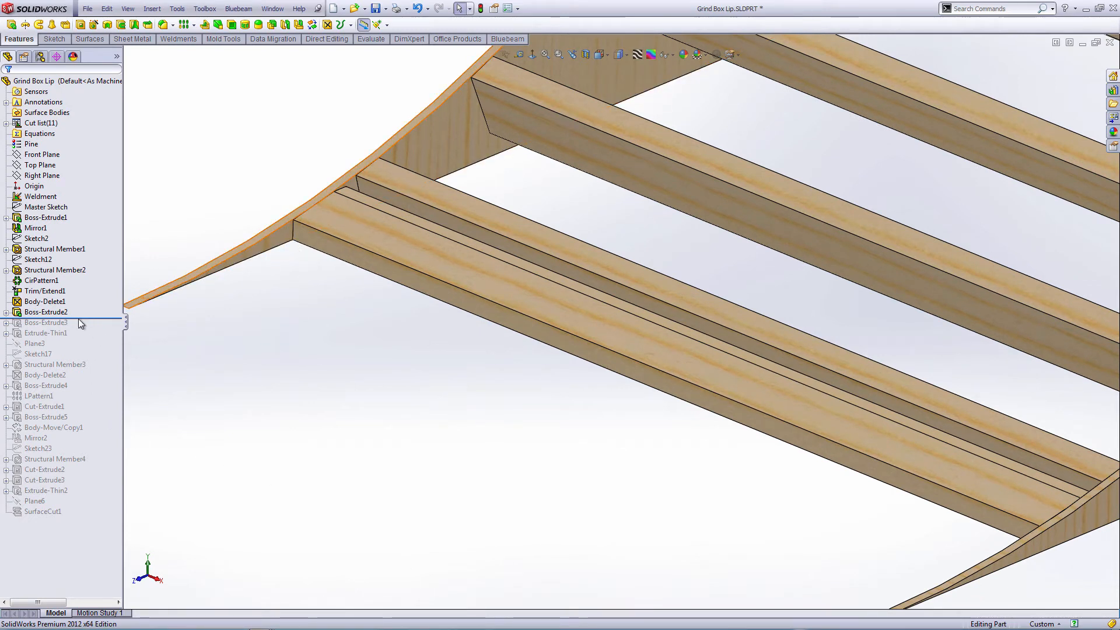
- Roll the feature history forward to include Boss-Extrude3, the board across the upper front of the frame, and inspect it between the side panels
drag(81, 318, 82, 328)
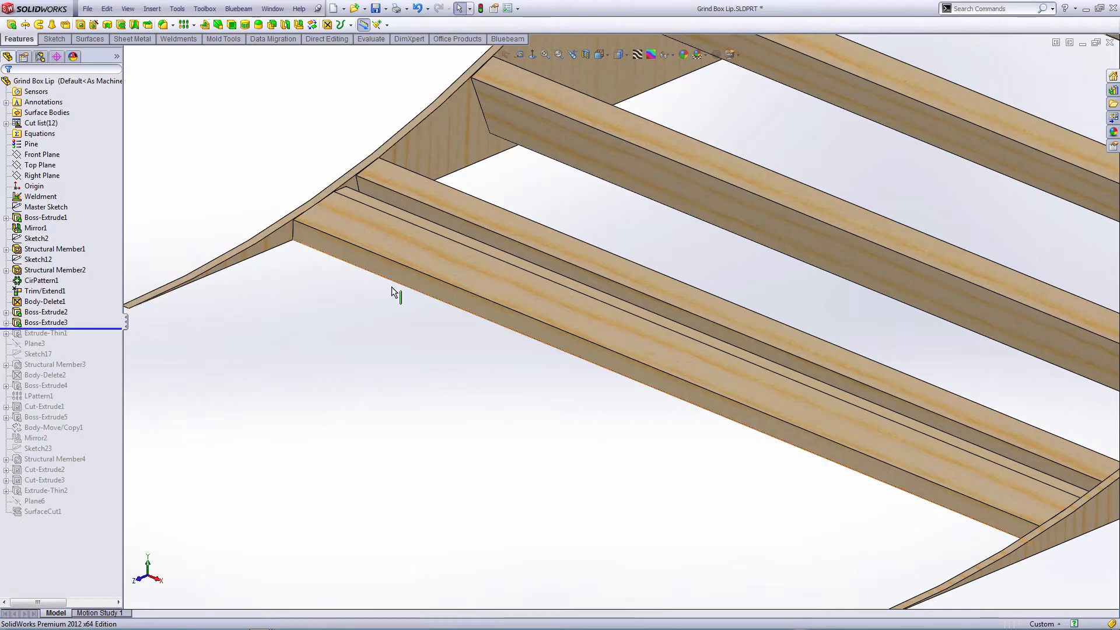
scroll(865, 257, up, 6)
scroll(729, 198, down, 8)
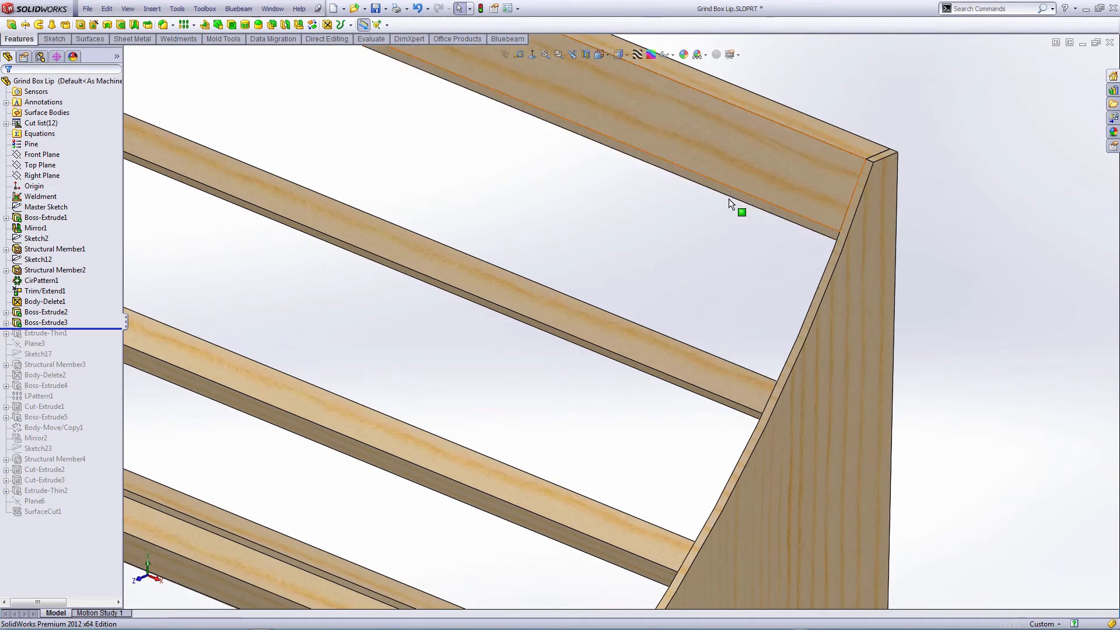
scroll(729, 198, up, 5)
scroll(400, 156, down, 8)
click(551, 266)
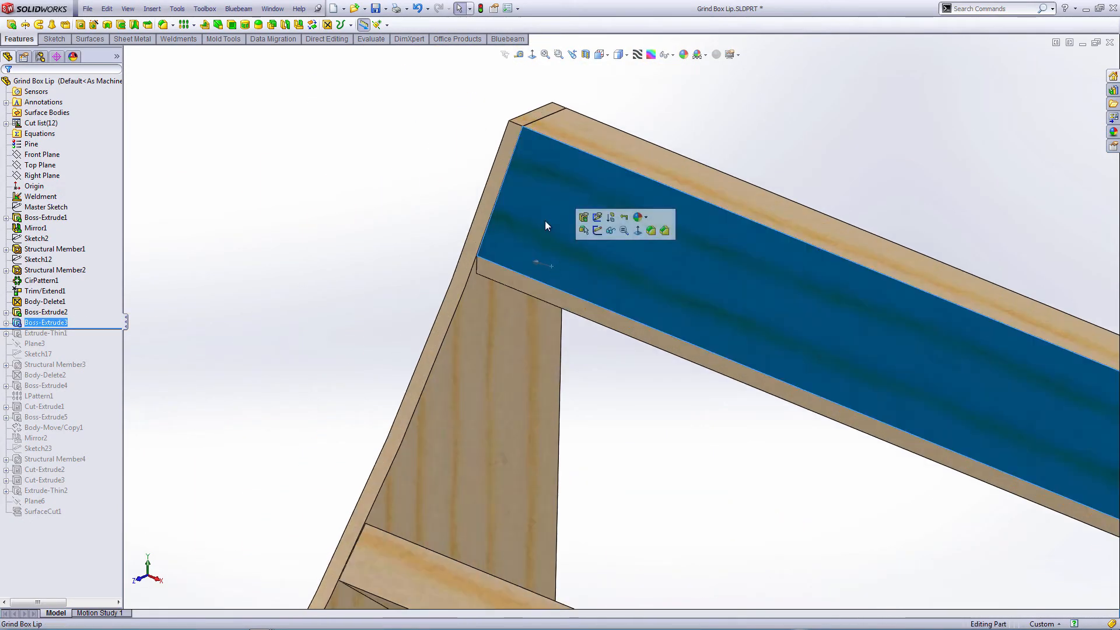
middle_drag(544, 220, 479, 165)
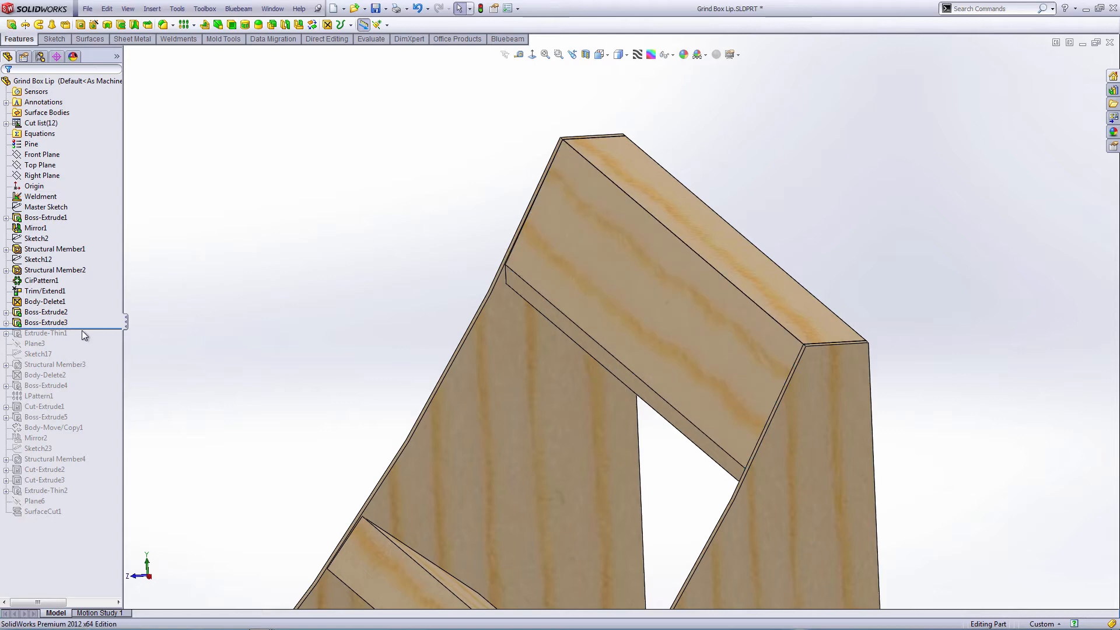
- Roll the feature history forward to include Extrude-Thin1, the curved riding surface, and inspect its thickness at the upper edge
click(86, 330)
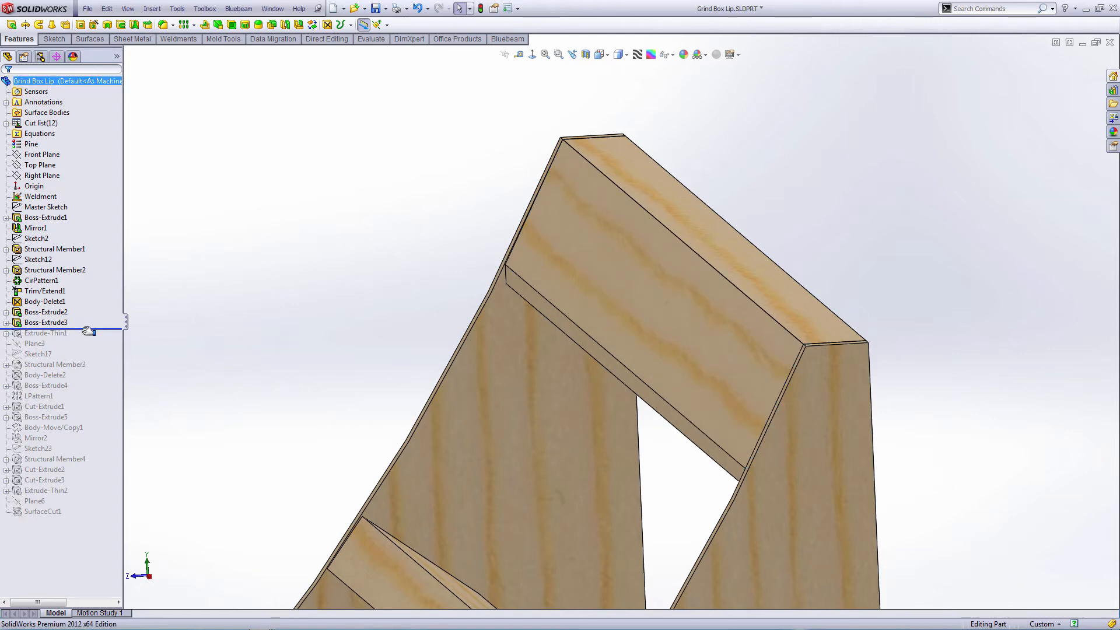
drag(88, 330, 88, 338)
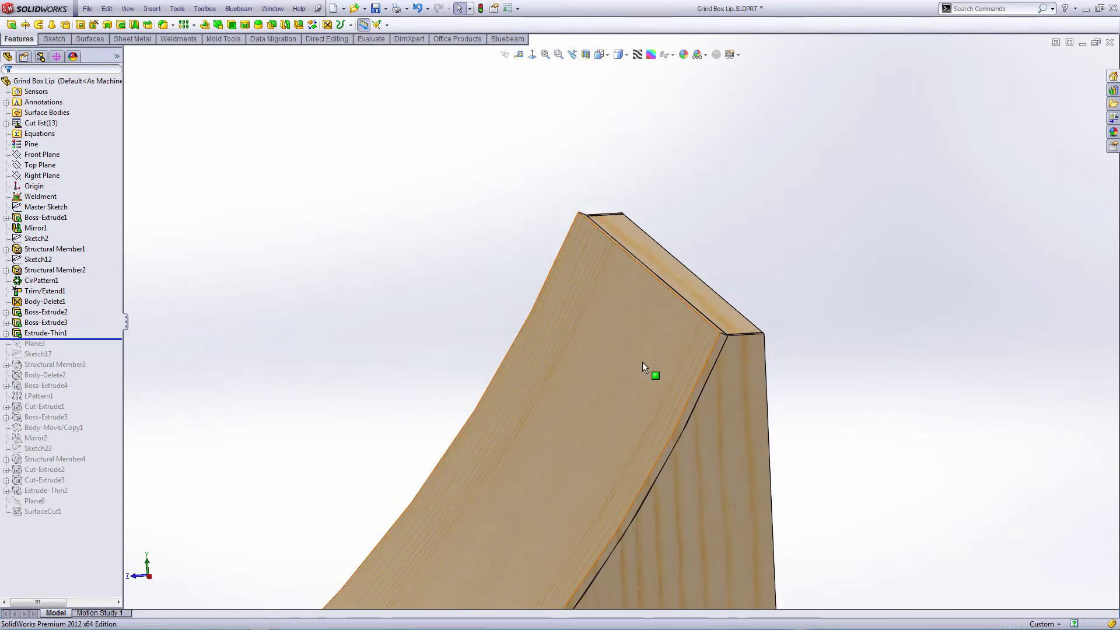
scroll(758, 327, down, 5)
mouse_move(758, 320)
middle_down()
mouse_move(743, 307)
mouse_move(792, 306)
mouse_move(754, 304)
middle_up()
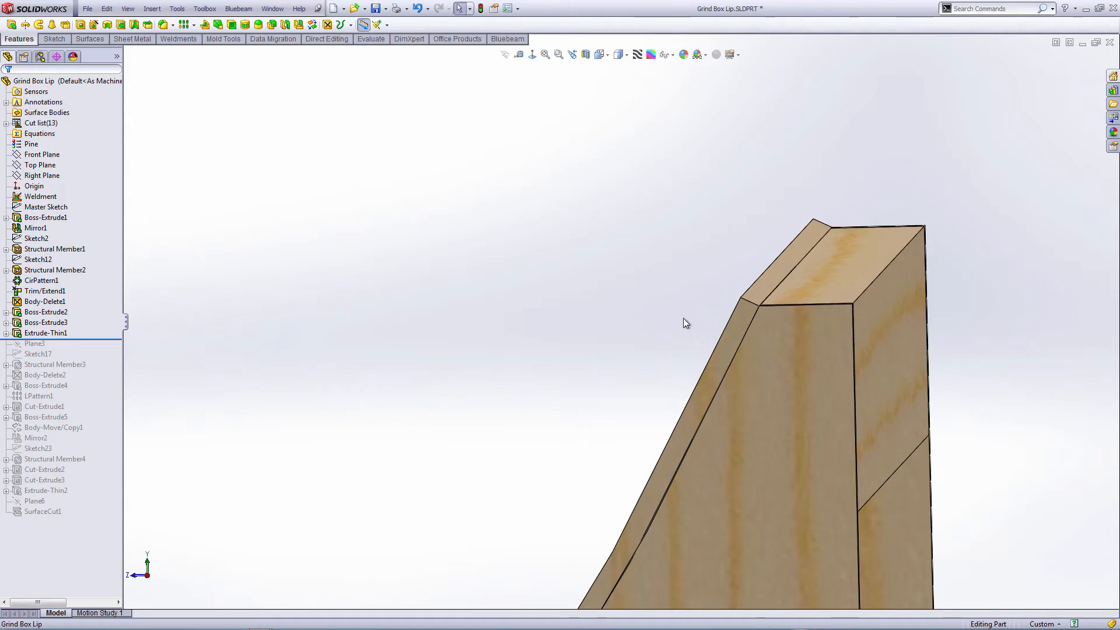
scroll(752, 339, up, 3)
middle_drag(678, 352, 704, 339)
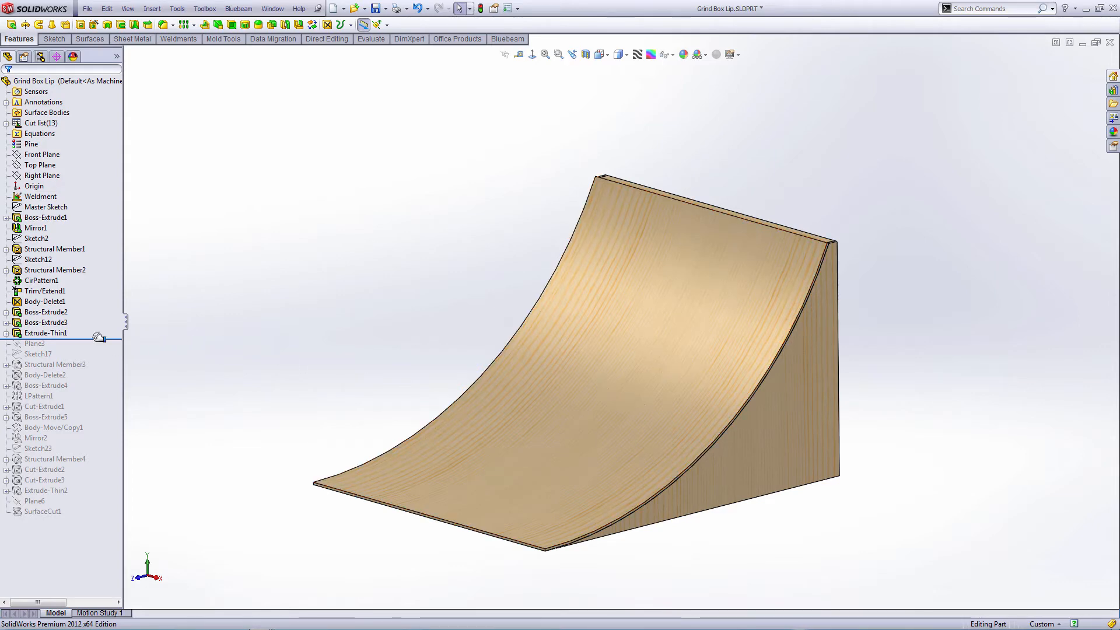
- Activate the Curved Top configuration and return to its feature history
click(47, 112)
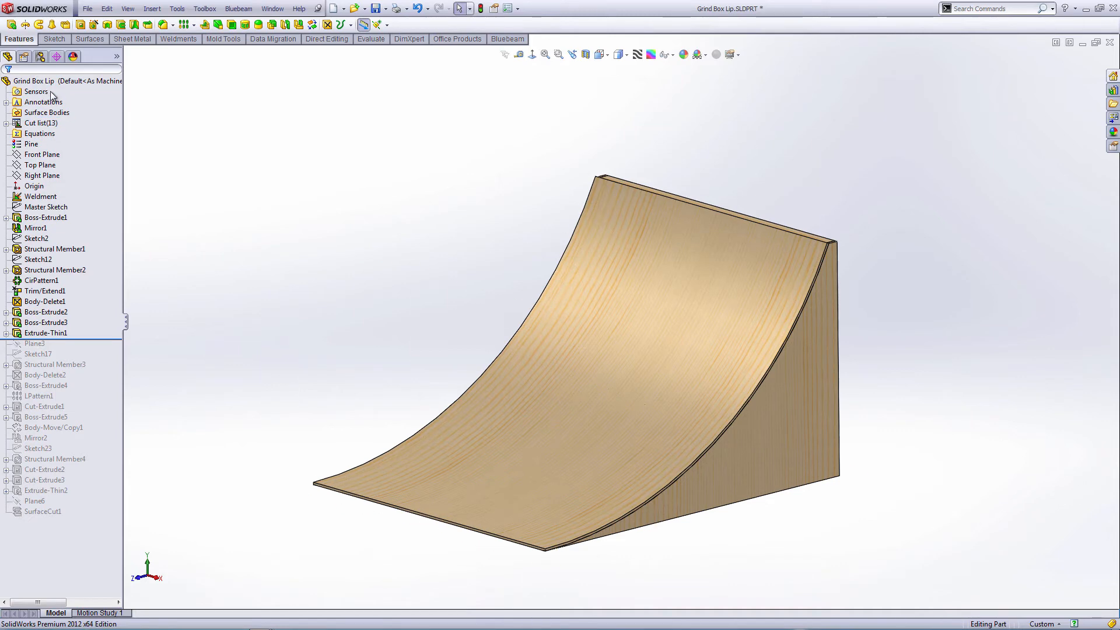
click(40, 56)
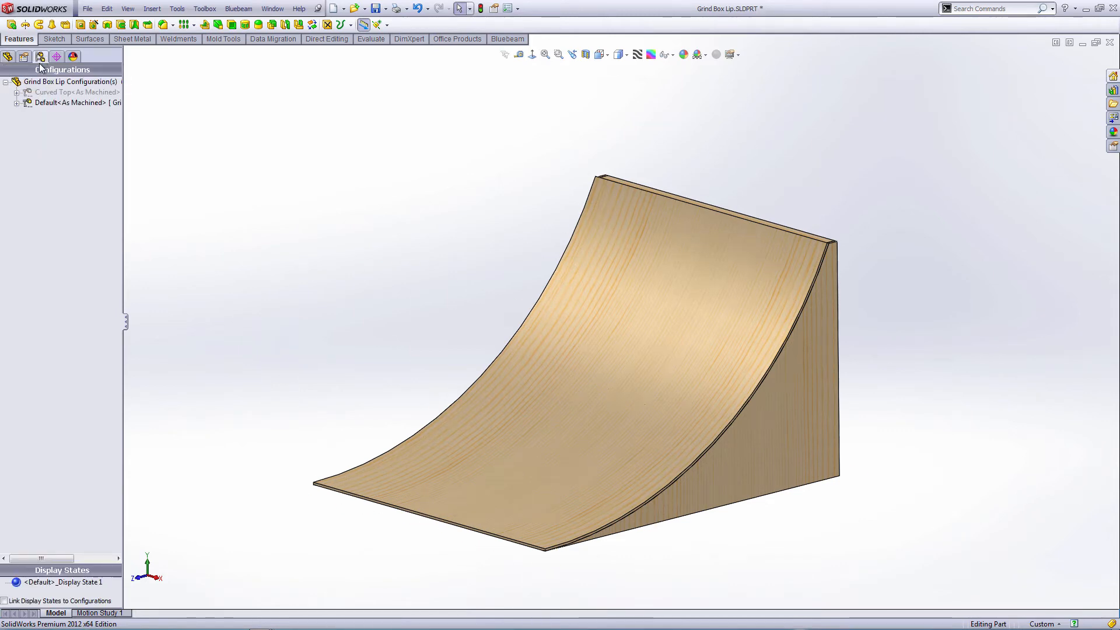
double_click(39, 95)
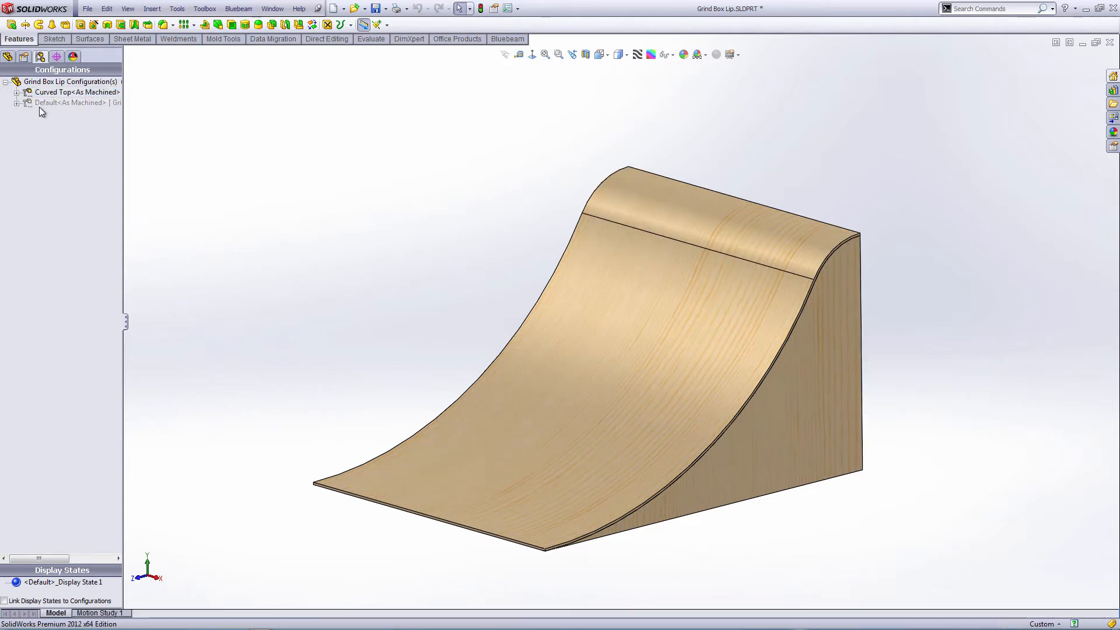
click(7, 56)
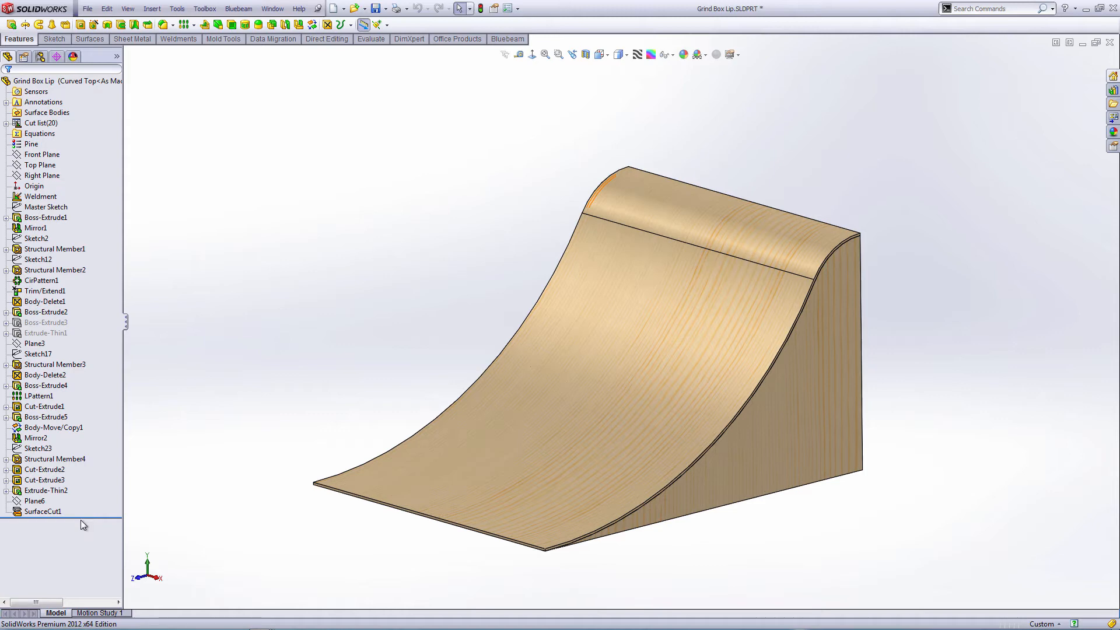
- Roll the Curved Top history back to Boss-Extrude2, then forward past the suppressed Boss-Extrude3 and Extrude-Thin1, pointing out both
drag(79, 516, 77, 320)
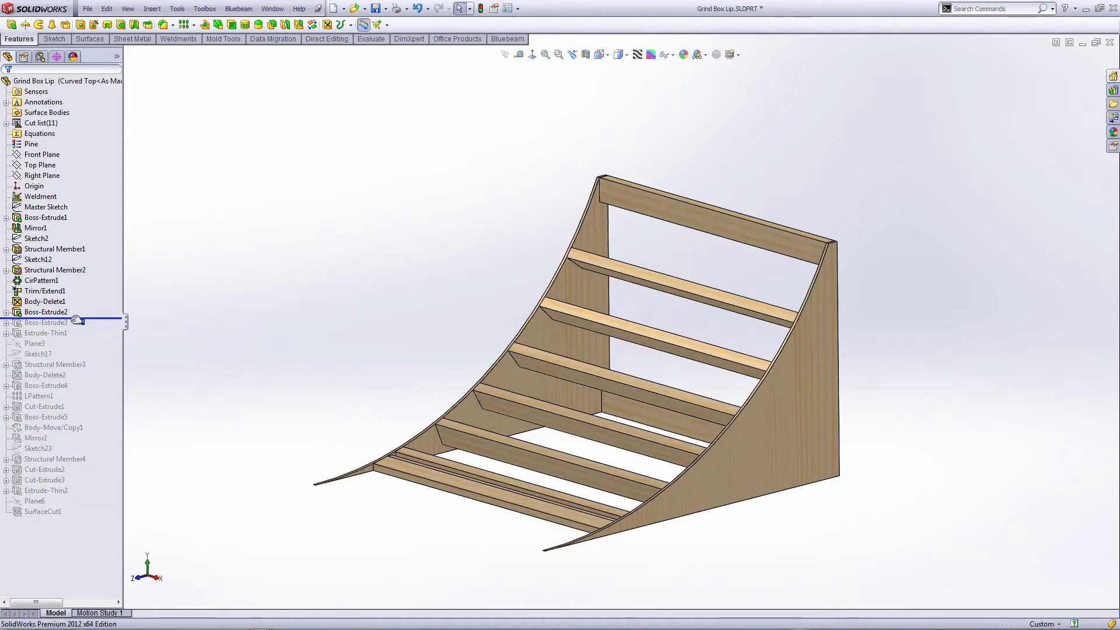
drag(88, 317, 93, 334)
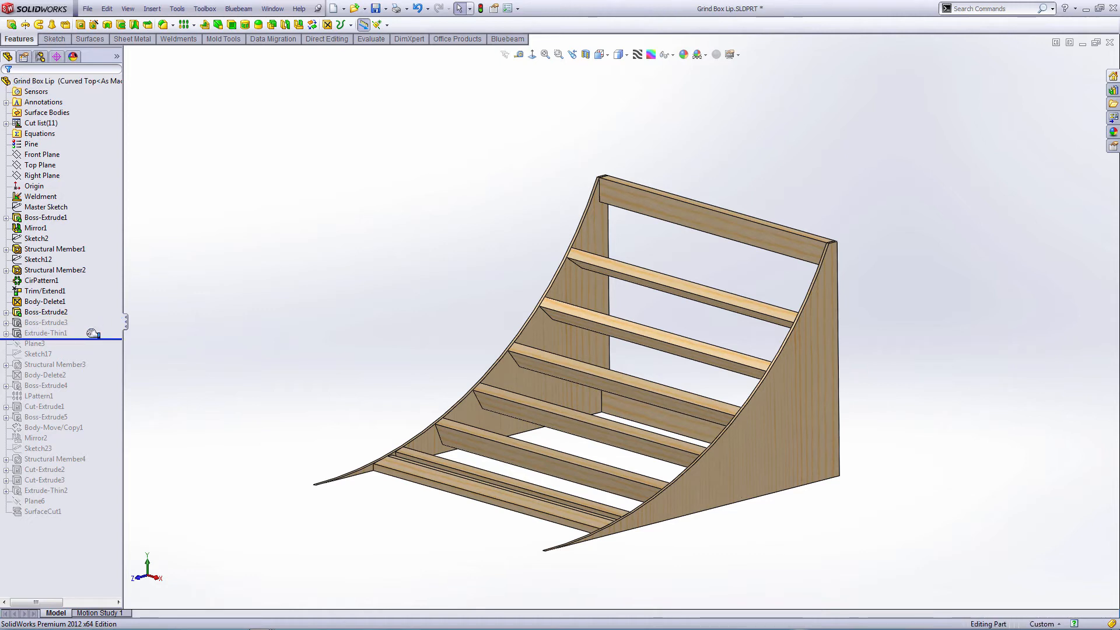
click(54, 323)
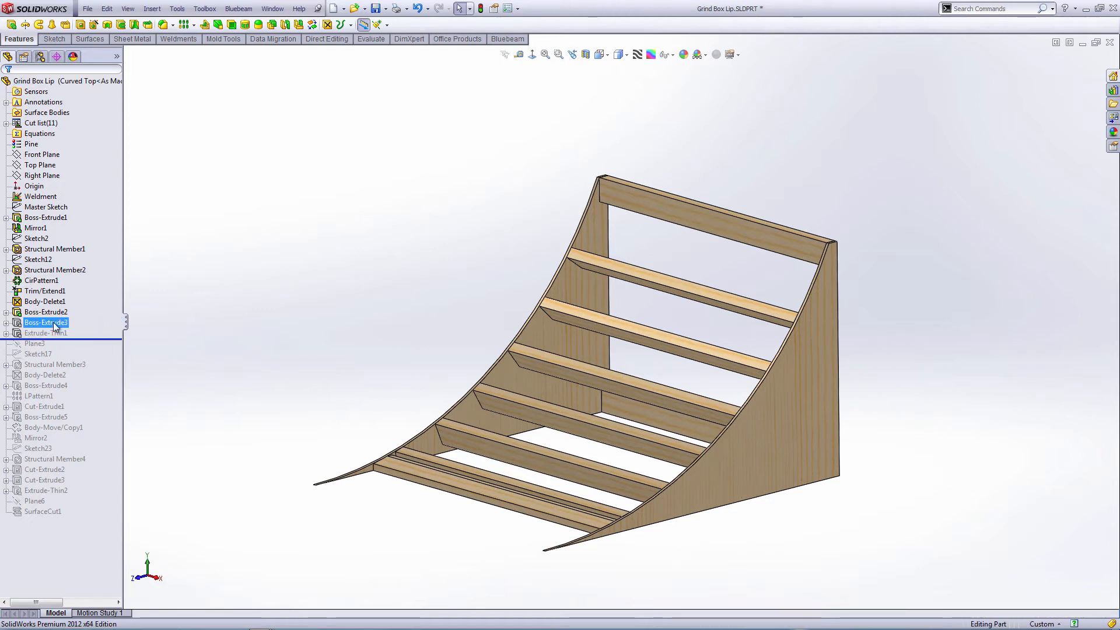
click(55, 334)
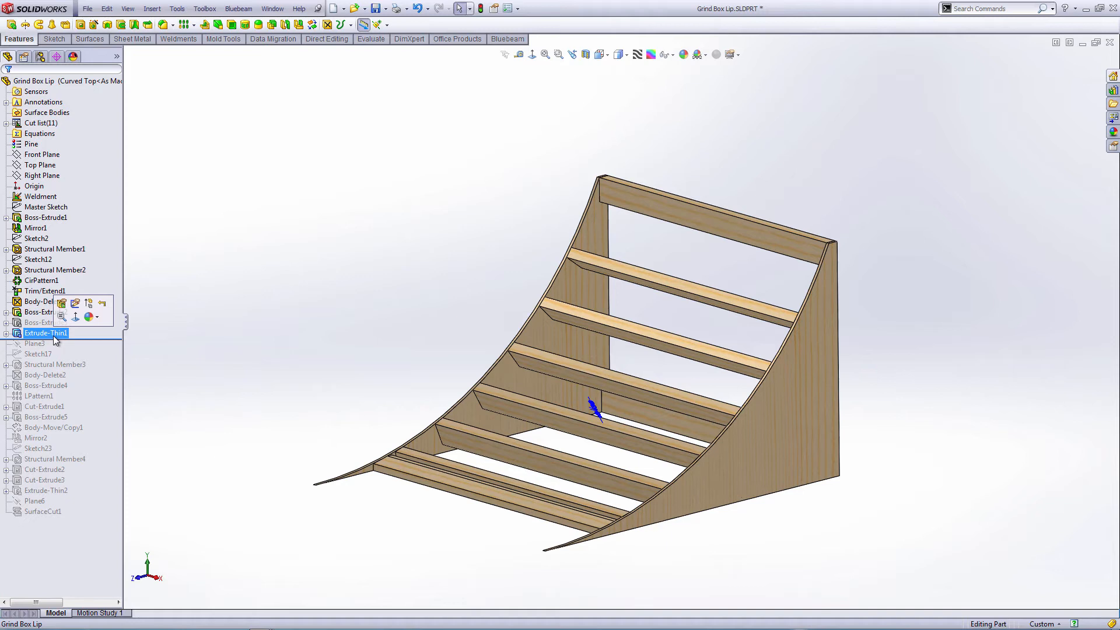
click(55, 336)
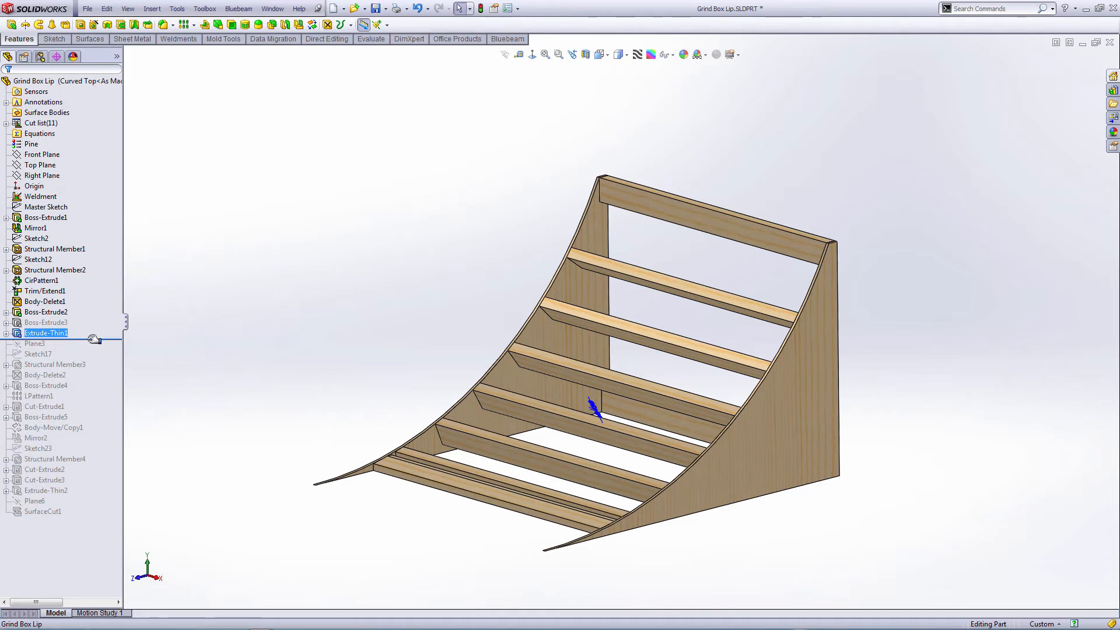
- Roll the feature history forward to include Plane3 and Sketch17, highlighting the plane and the sketched line below the upper back board
drag(94, 343, 93, 350)
click(33, 344)
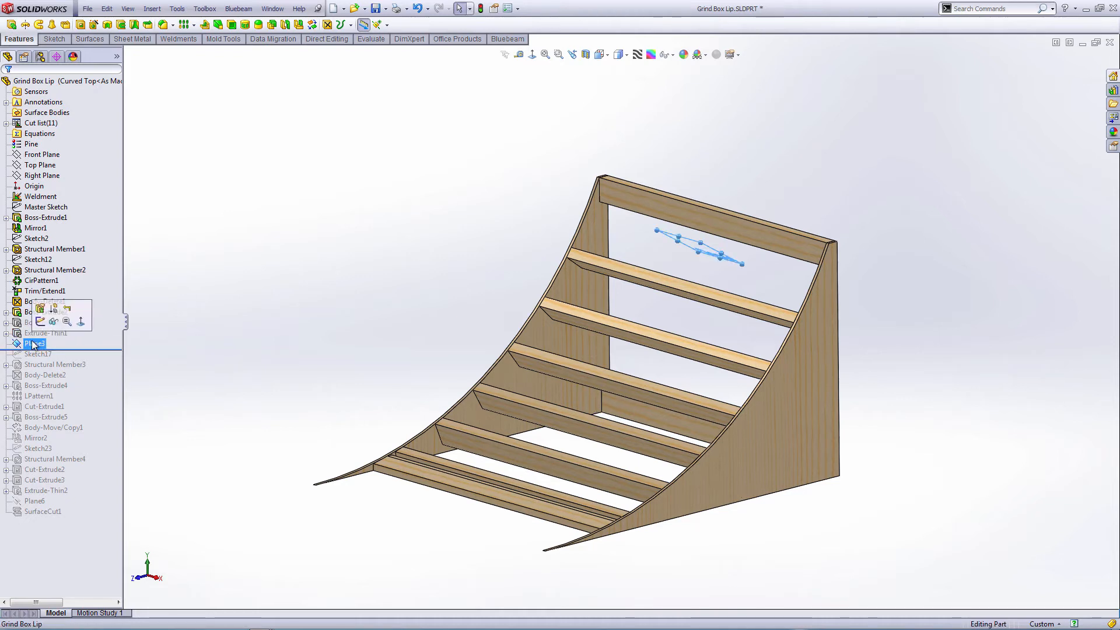
click(33, 344)
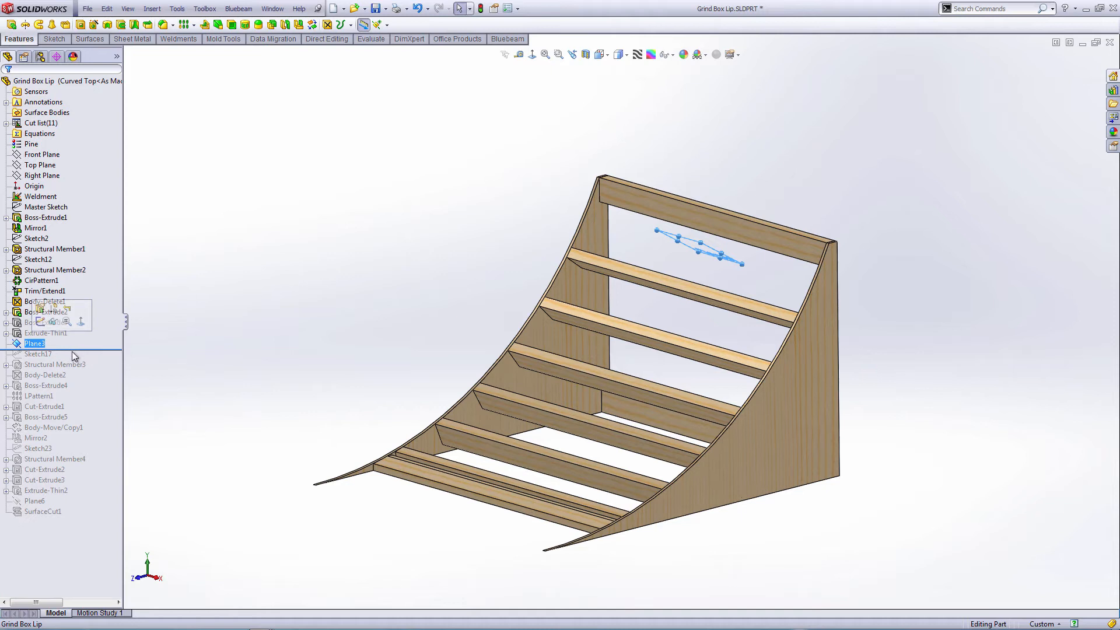
drag(74, 349, 73, 355)
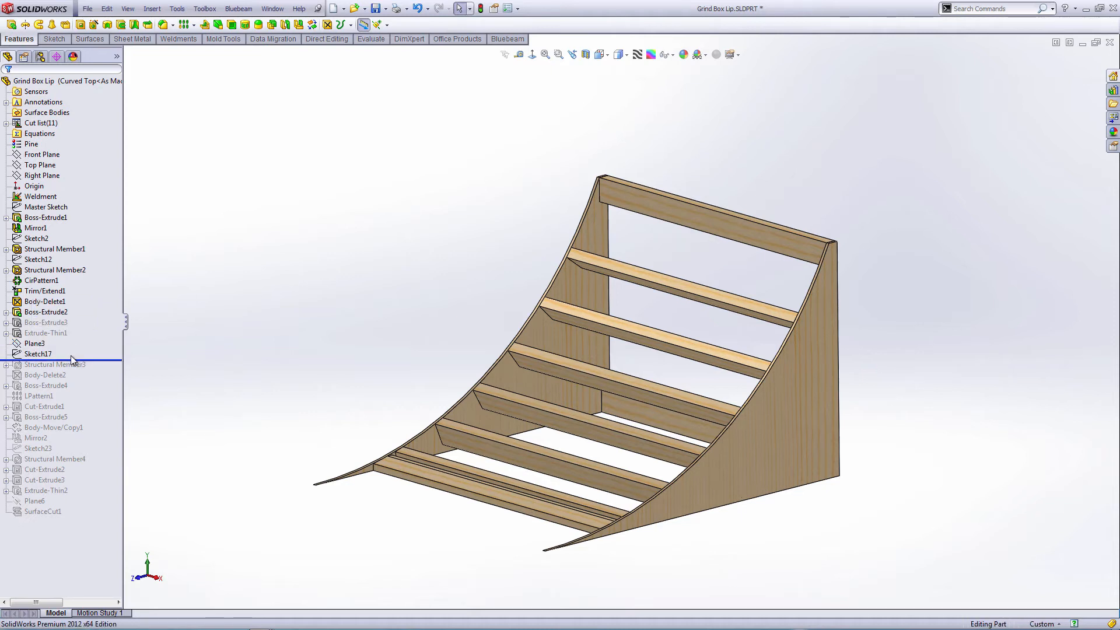
click(40, 354)
click(76, 336)
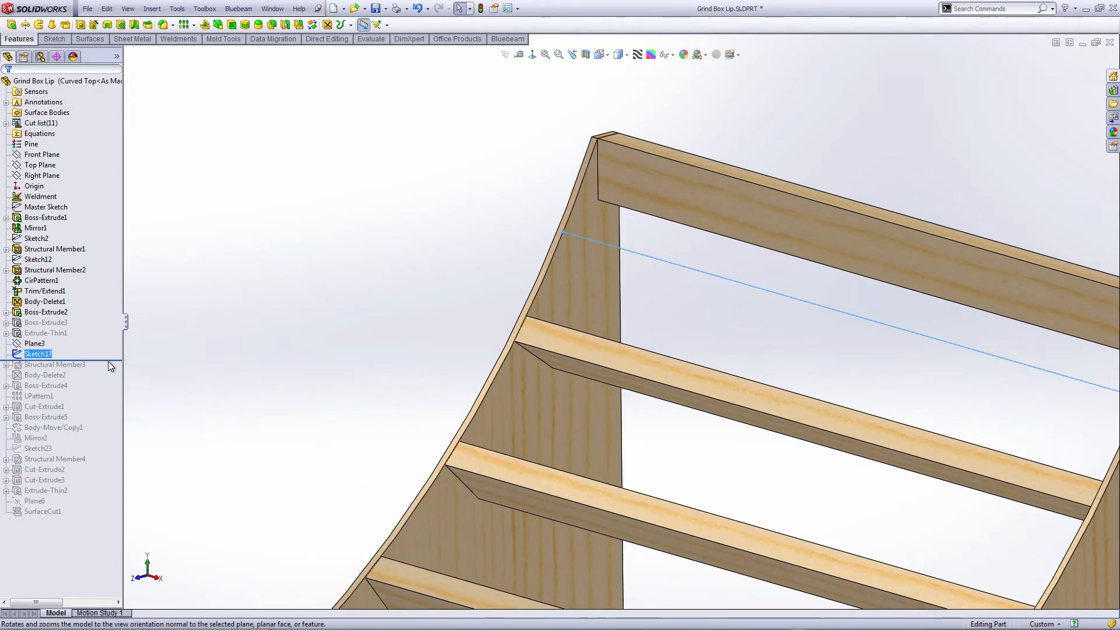
- Roll the feature history forward to include Structural Member3 and inspect its Sketch17 path line at the side panel, selecting Sketch2 alongside it
drag(108, 361, 109, 371)
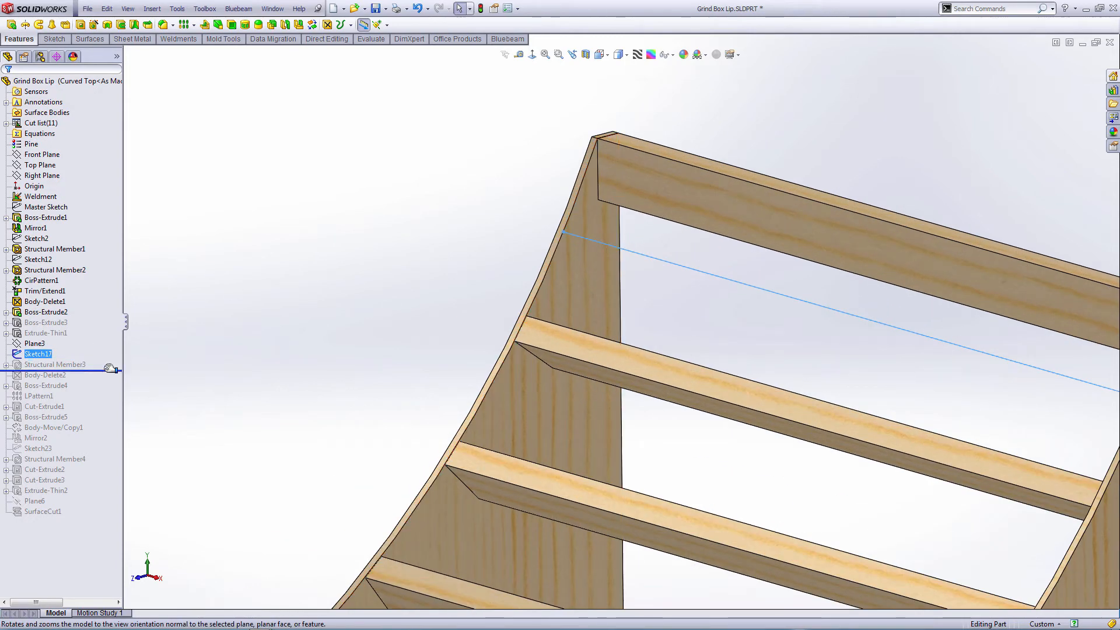
click(75, 365)
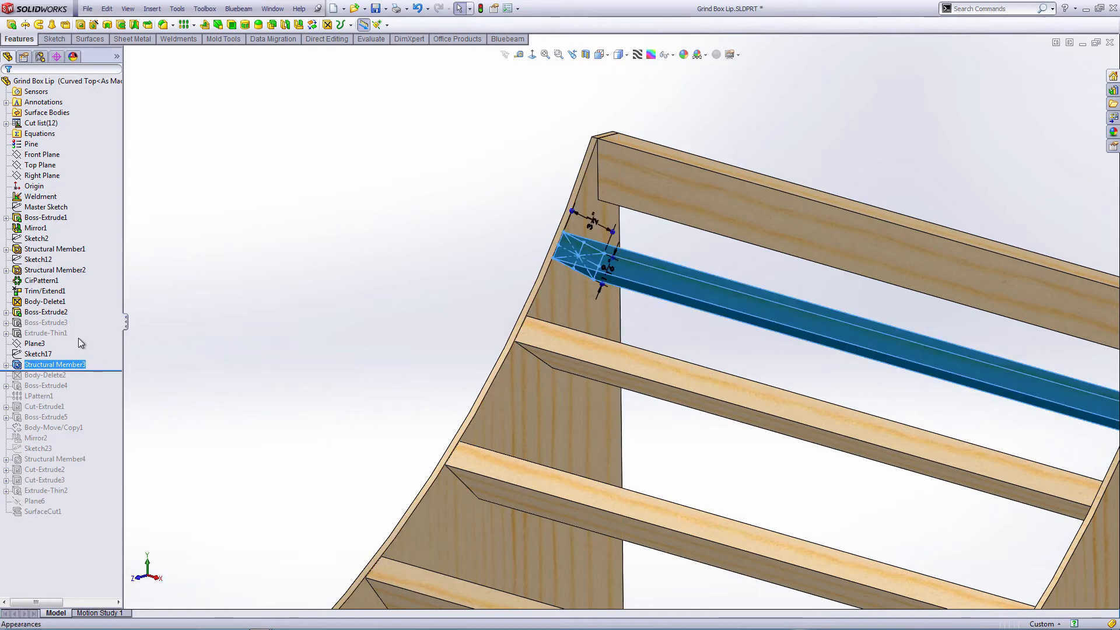
click(48, 353)
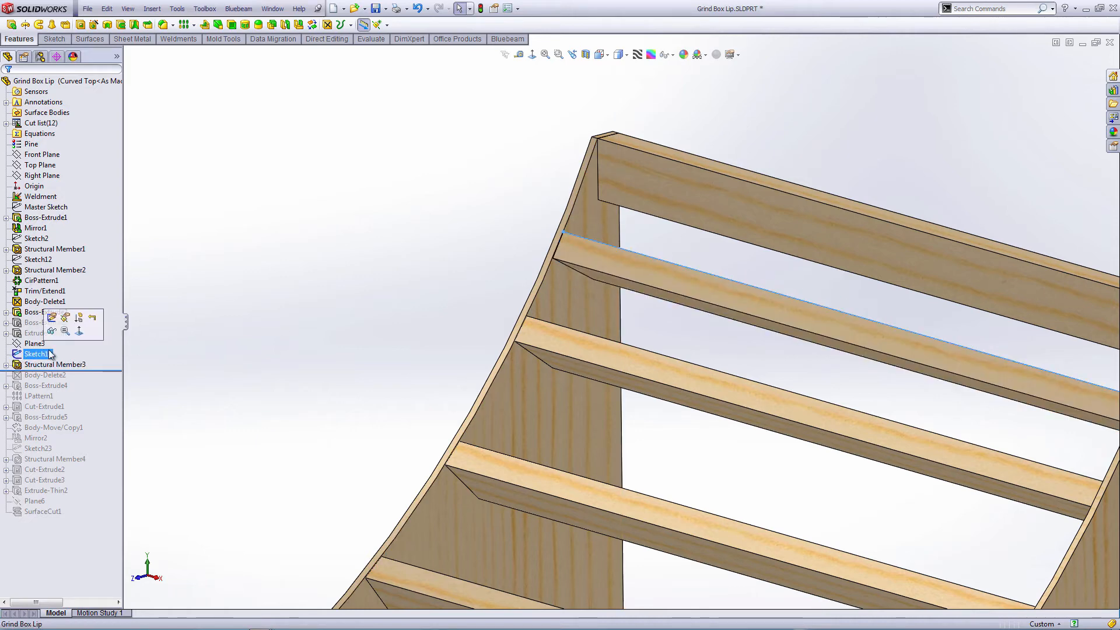
scroll(582, 246, down, 5)
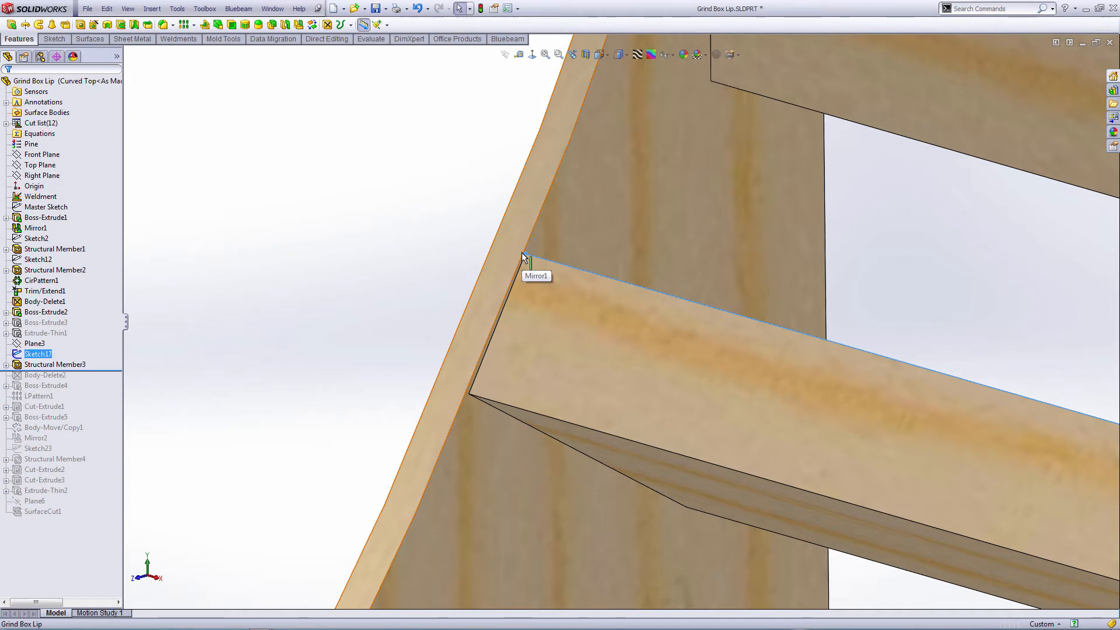
click(522, 255)
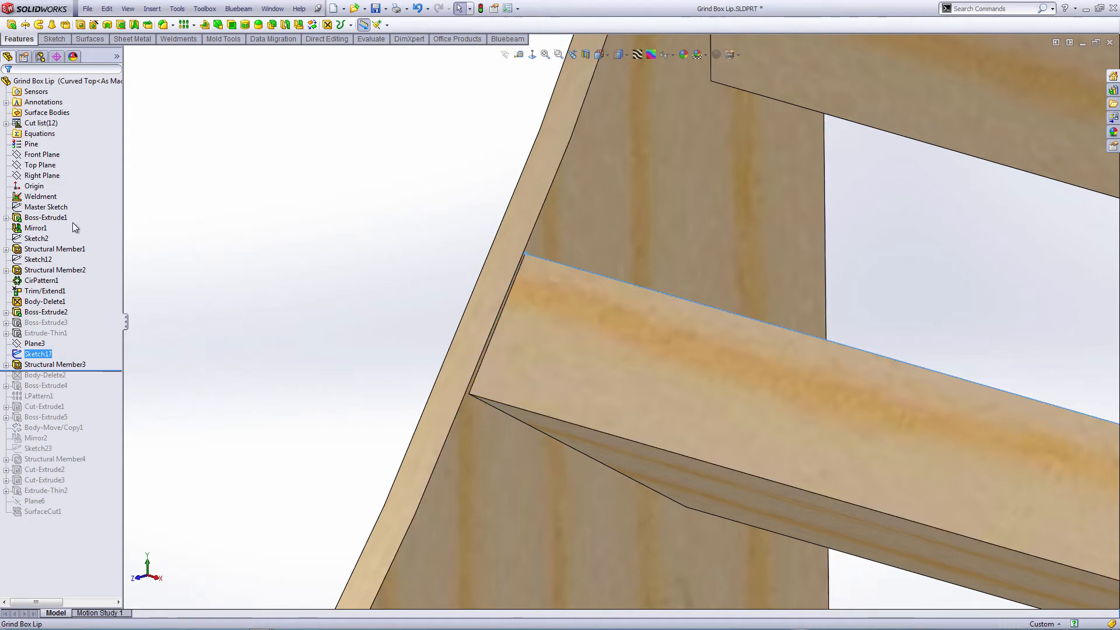
ctrl+click(36, 240)
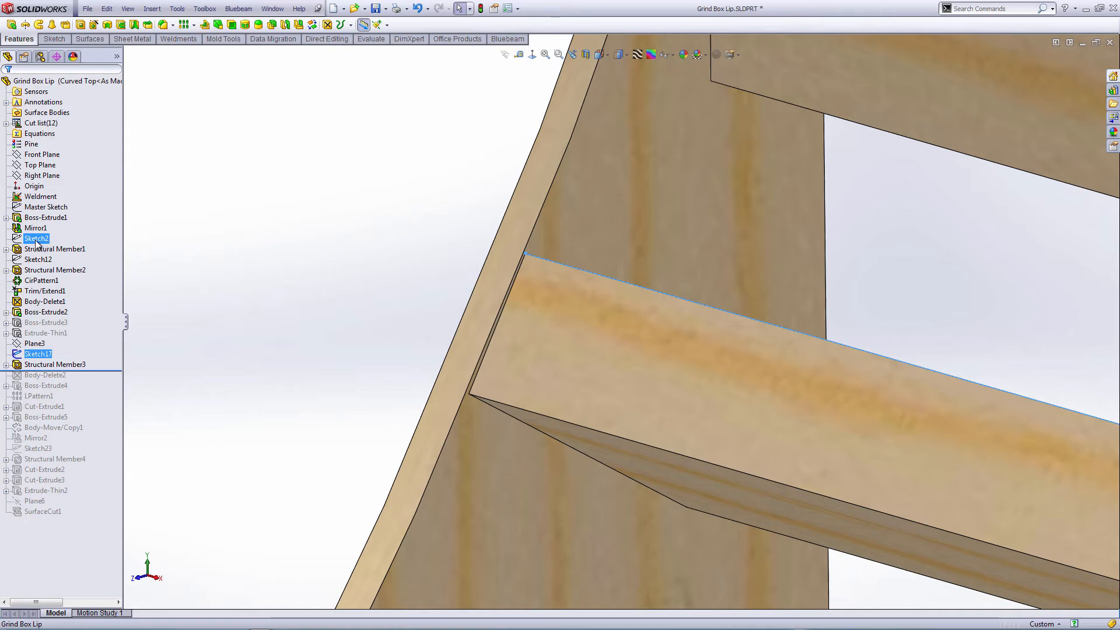
- Show the Master Sketch in the model so its layout lines appear around the ramp frame
click(49, 208)
right_click(49, 208)
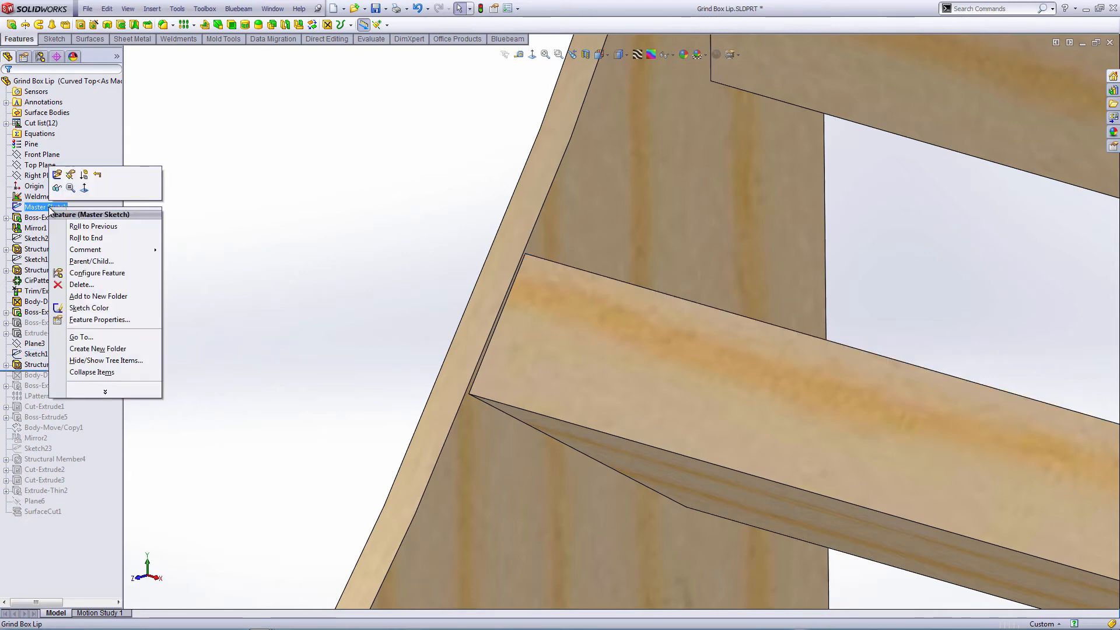
click(61, 188)
scroll(259, 256, up, 5)
scroll(258, 254, up, 4)
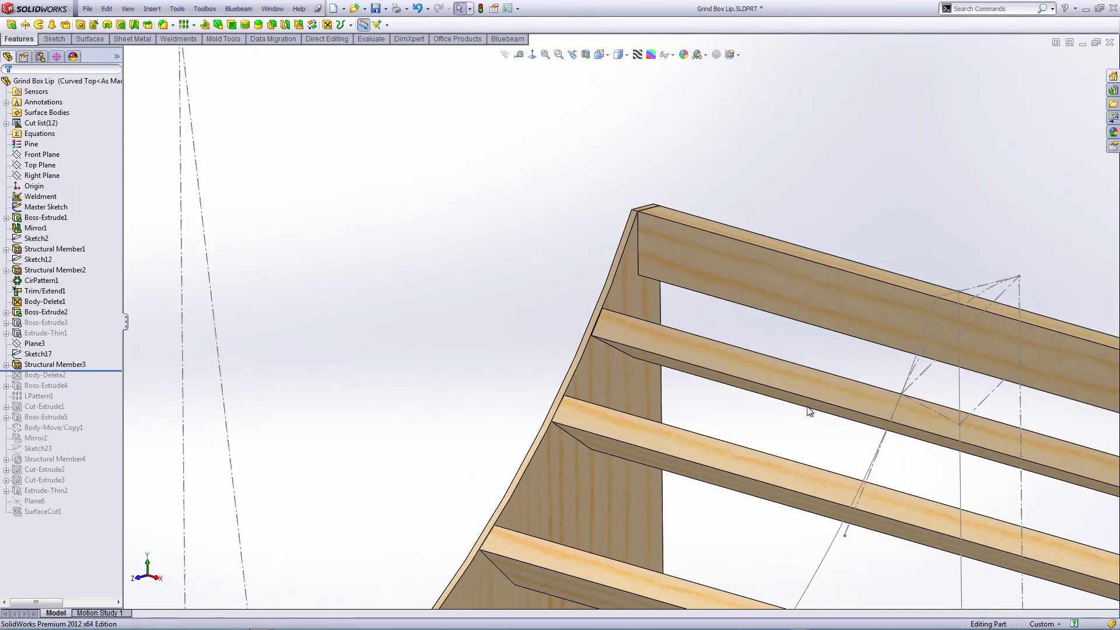
- Examine how the Master Sketch meets the uppermost cross member, selecting its sloped construction line and the arc above it
scroll(807, 410, down, 6)
middle_drag(623, 406, 600, 402)
scroll(600, 402, up, 5)
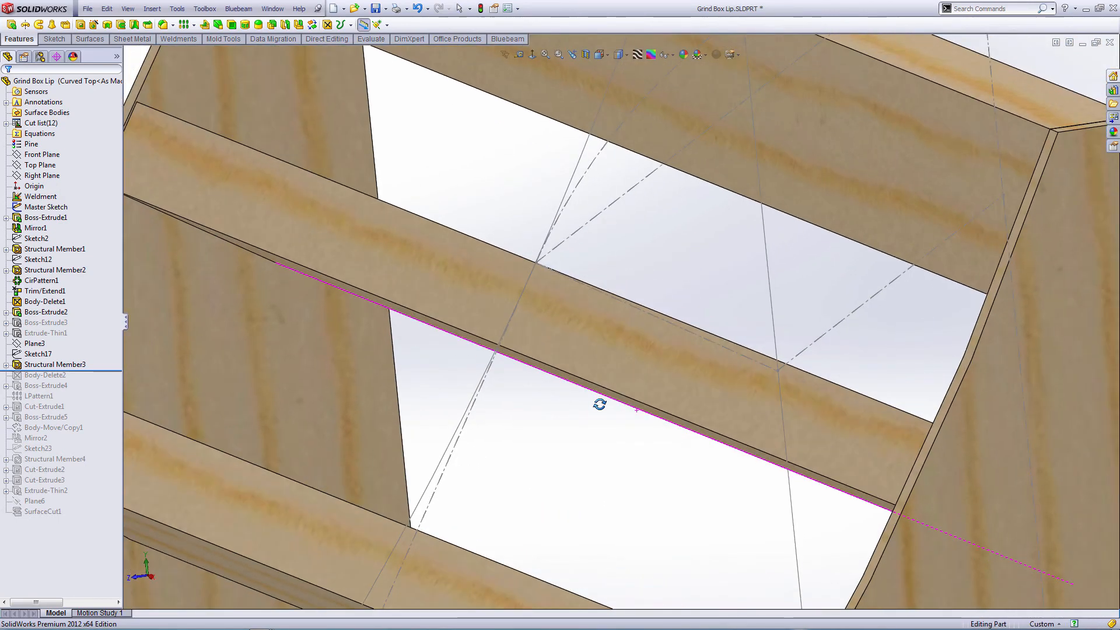
scroll(545, 419, down, 3)
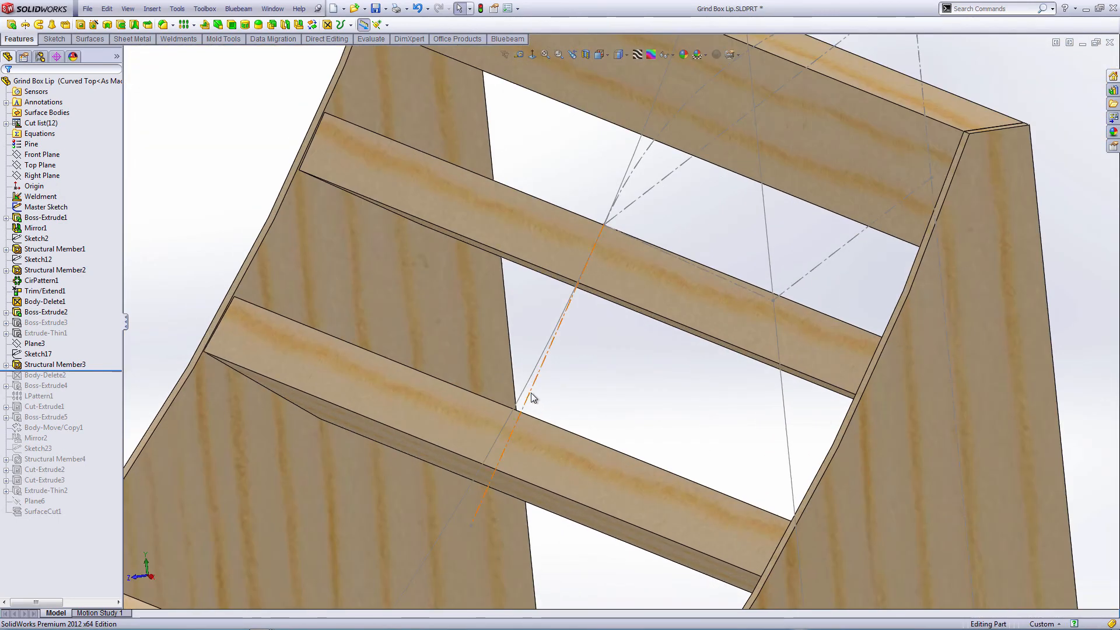
click(531, 397)
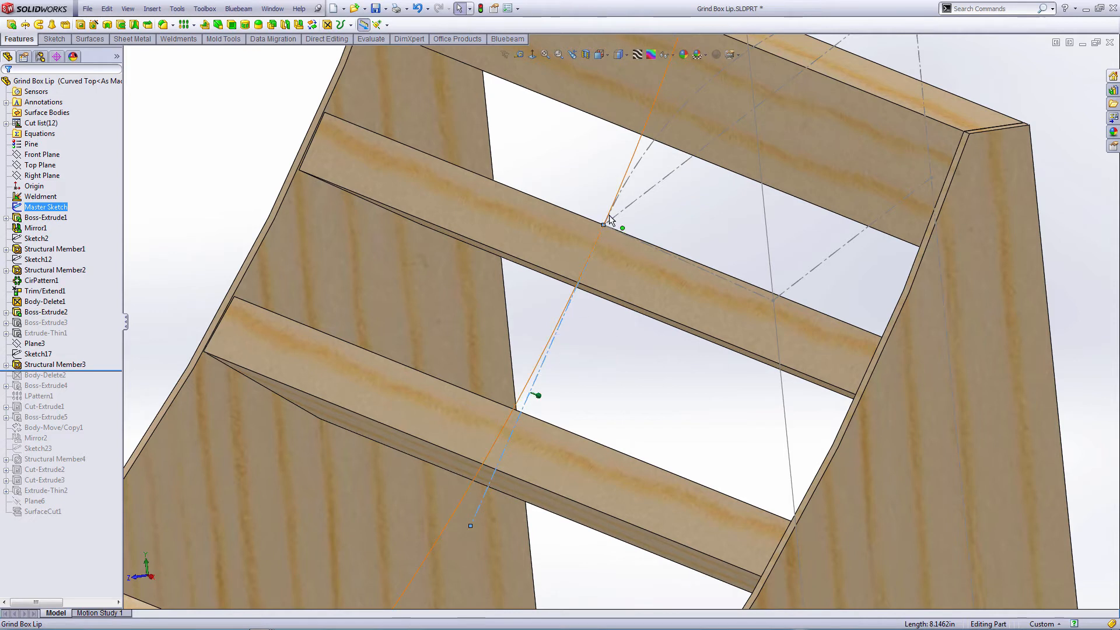
click(636, 164)
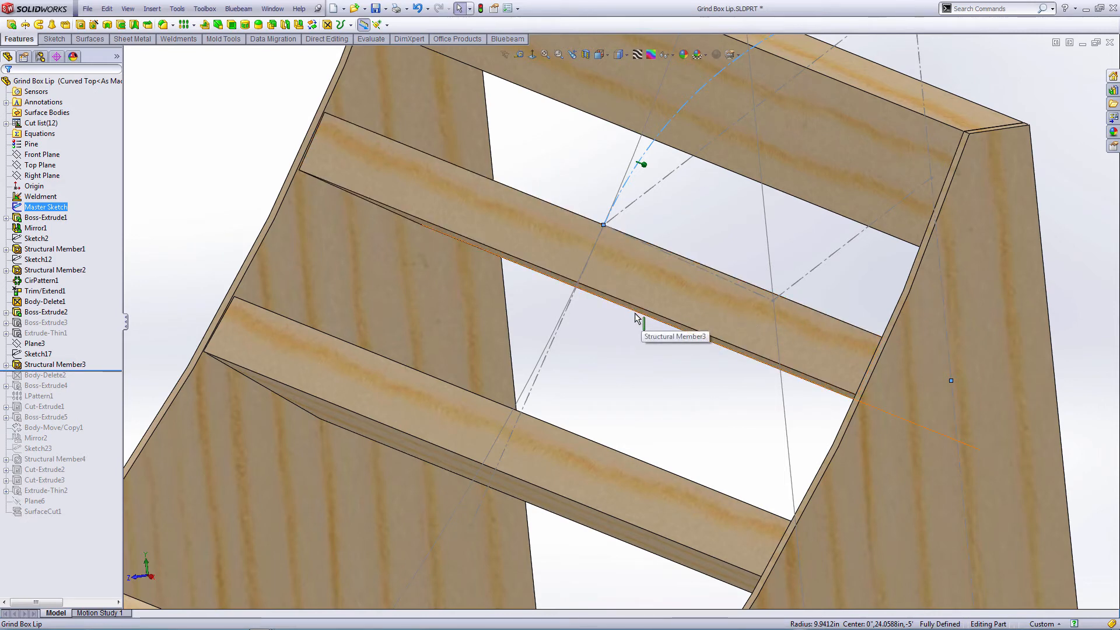
click(250, 158)
scroll(420, 233, up, 5)
scroll(519, 259, down, 5)
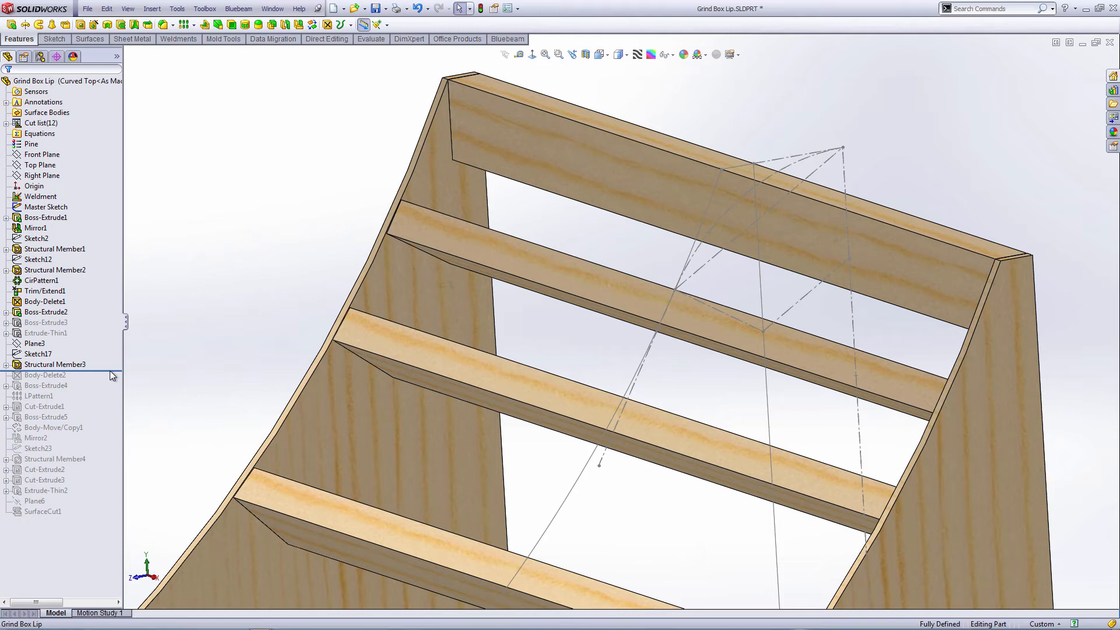
- Roll the history forward past Body-Delete2 and back to Structural Member3 to compare the frame with and without the deleted bodies
drag(110, 370, 113, 380)
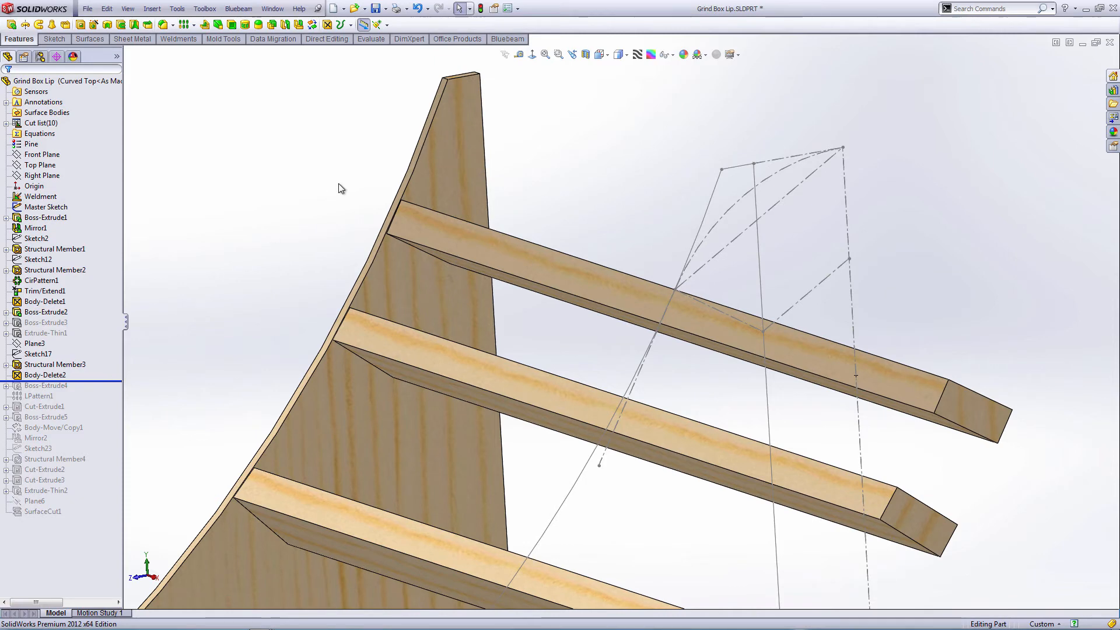
scroll(338, 183, up, 7)
middle_drag(577, 366, 588, 368)
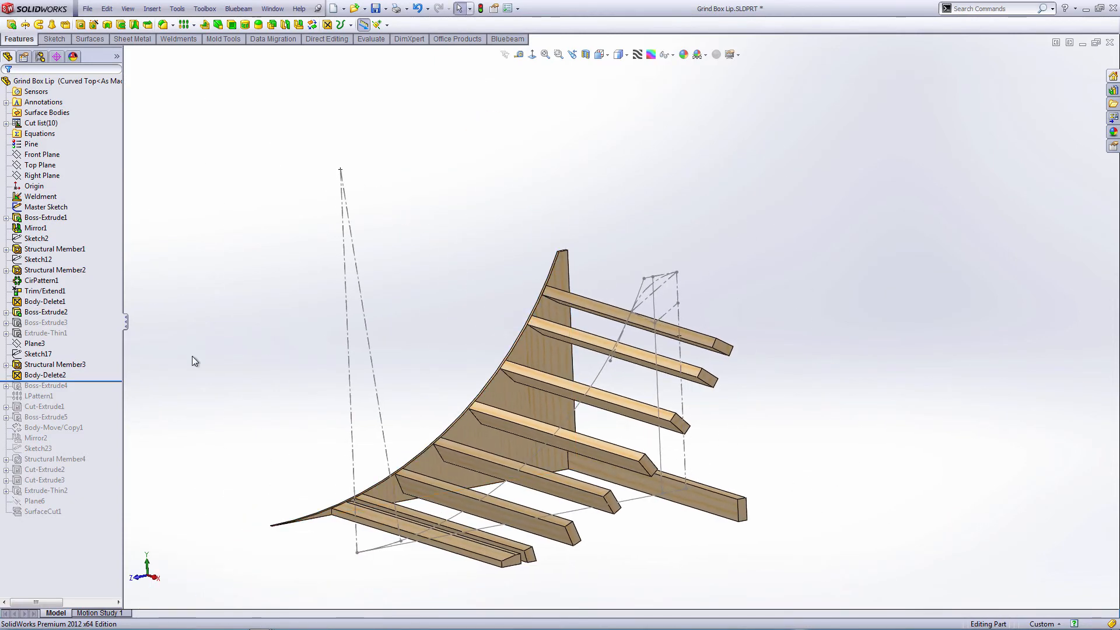
drag(96, 380, 103, 373)
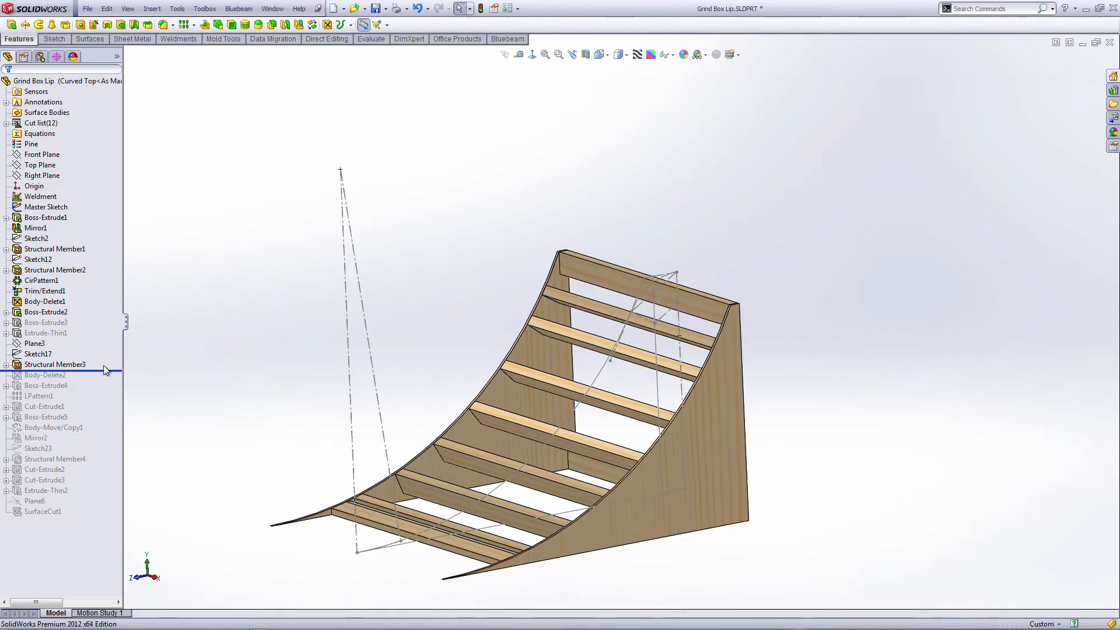
- Roll the feature history forward to include Body-Delete2 and Boss-Extrude4, and inspect the curved-top rib, selecting its side face
drag(103, 370, 103, 388)
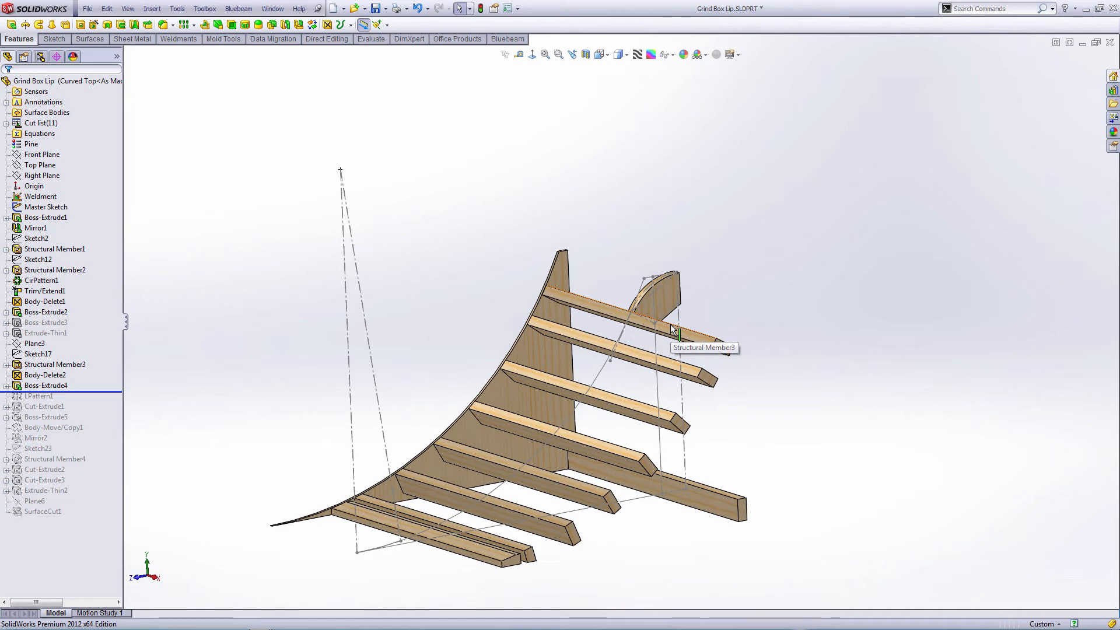
scroll(672, 271, down, 3)
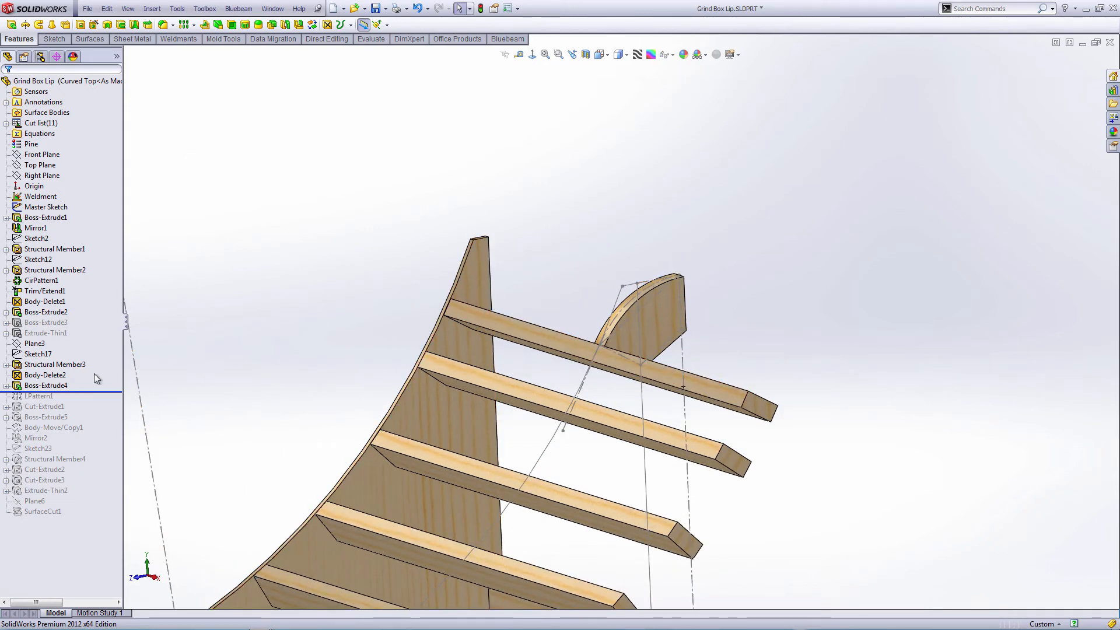
click(29, 386)
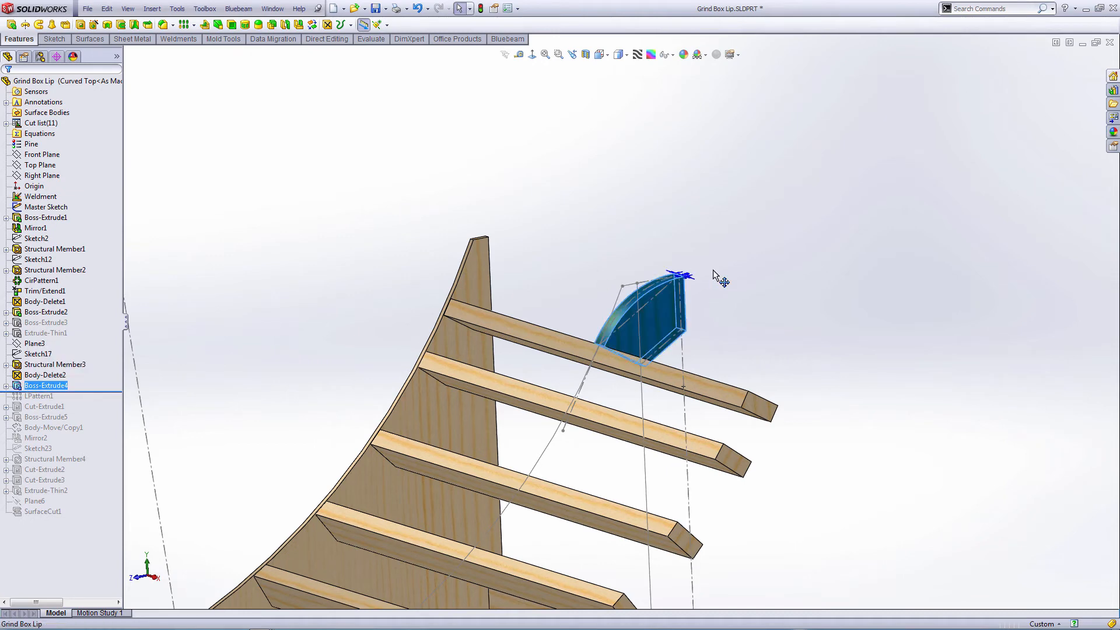
click(728, 246)
scroll(695, 308, down, 4)
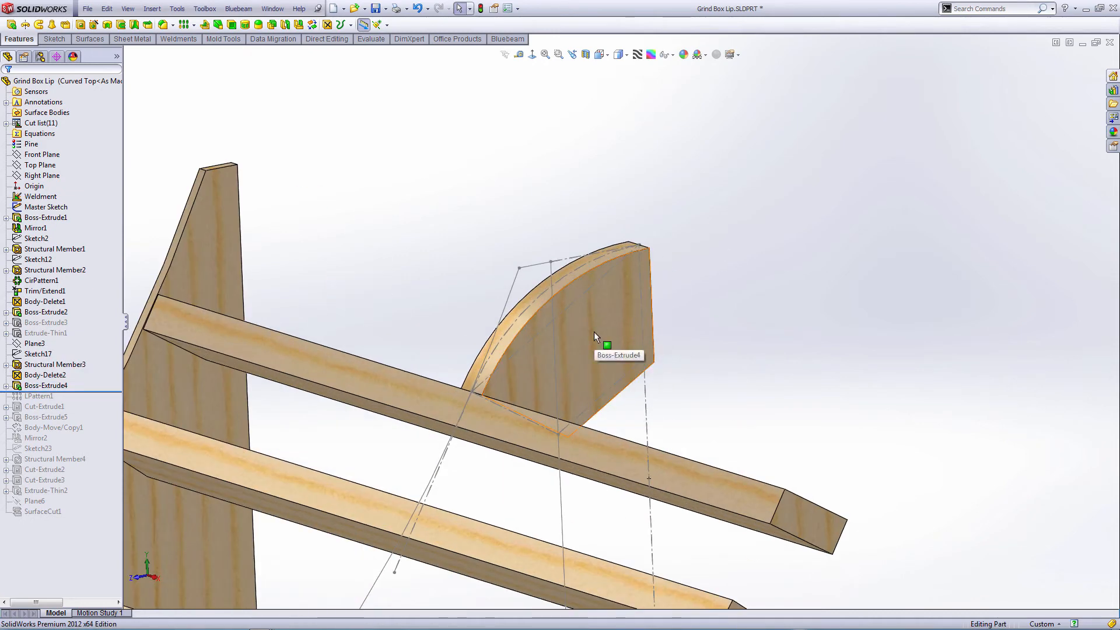
click(594, 331)
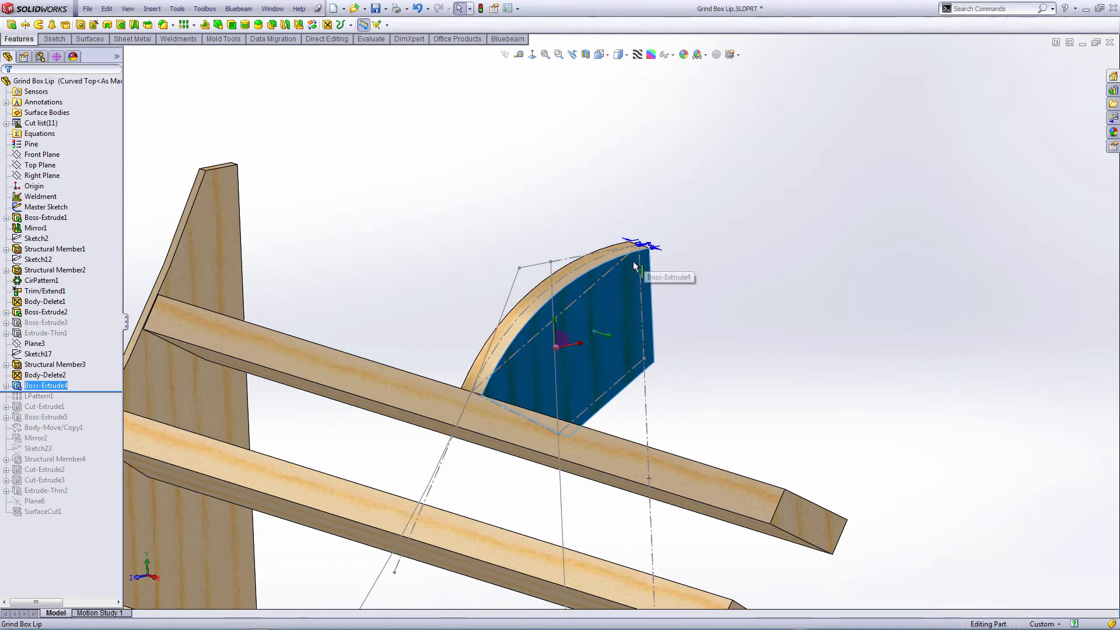
scroll(557, 296, up, 2)
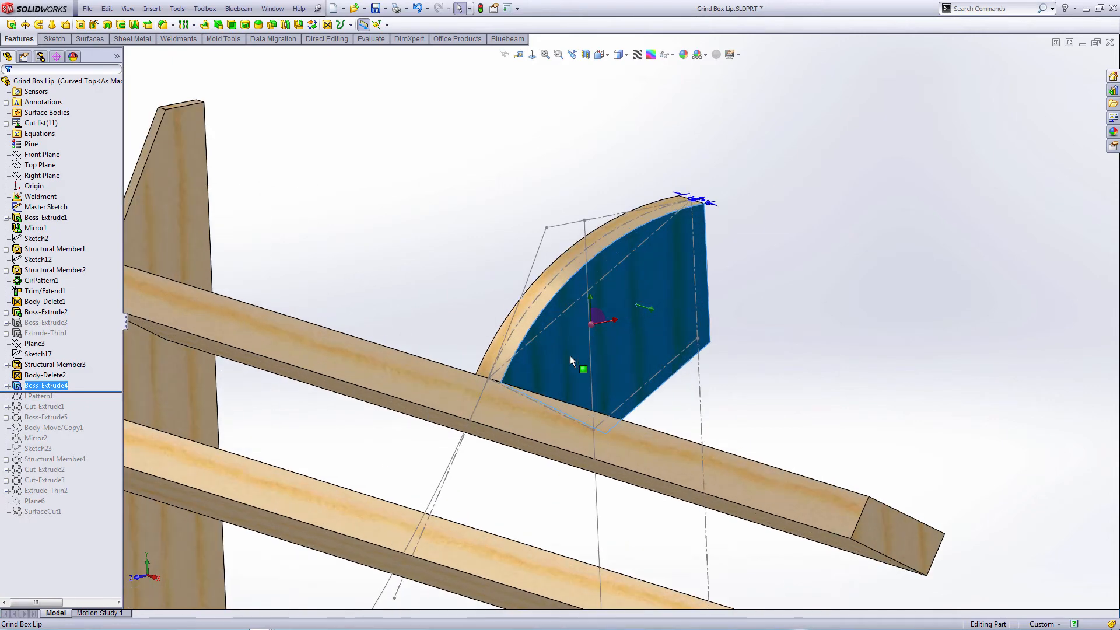
scroll(569, 355, down, 3)
scroll(564, 344, up, 1)
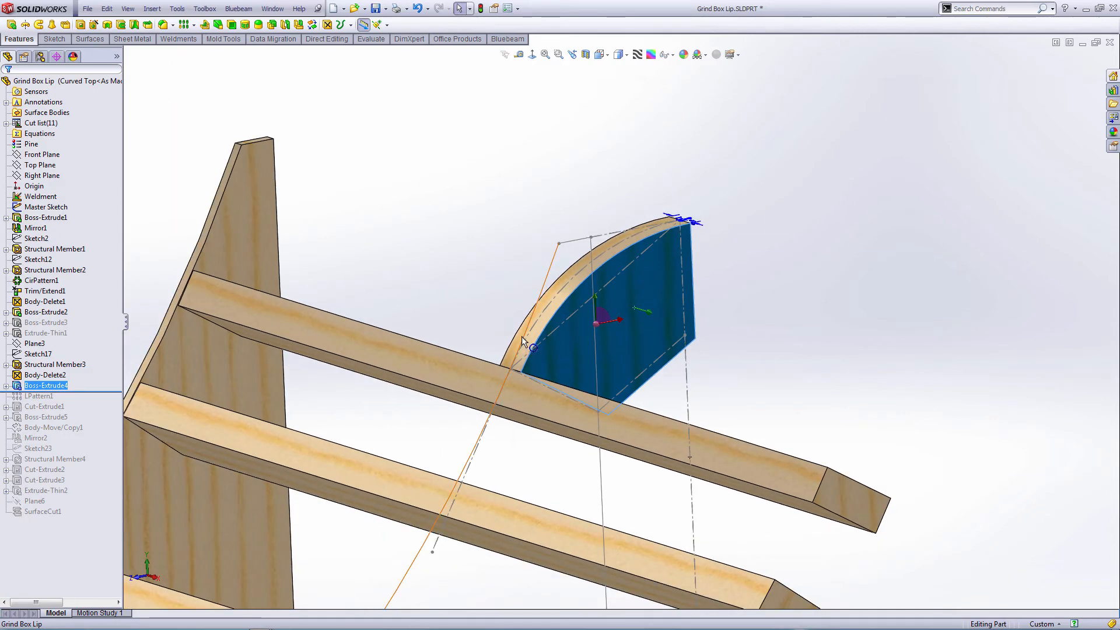
middle_drag(511, 266, 493, 295)
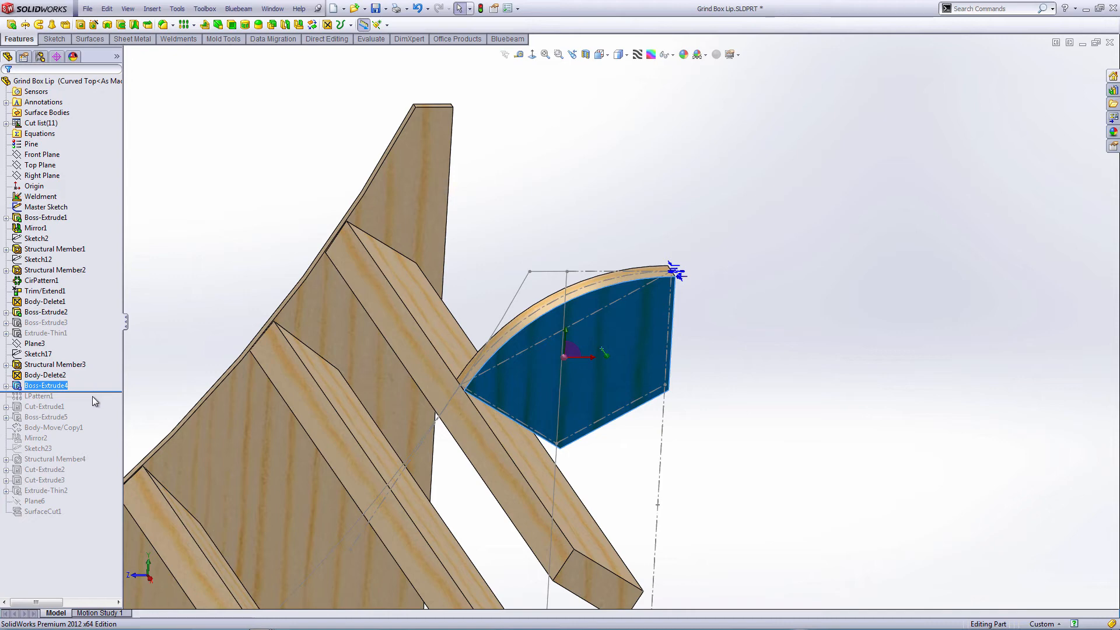
- Roll the feature history forward to include LPattern1 and inspect the rib pattern, highlighting the seed rib, its copies and the spacing value
drag(92, 390, 89, 402)
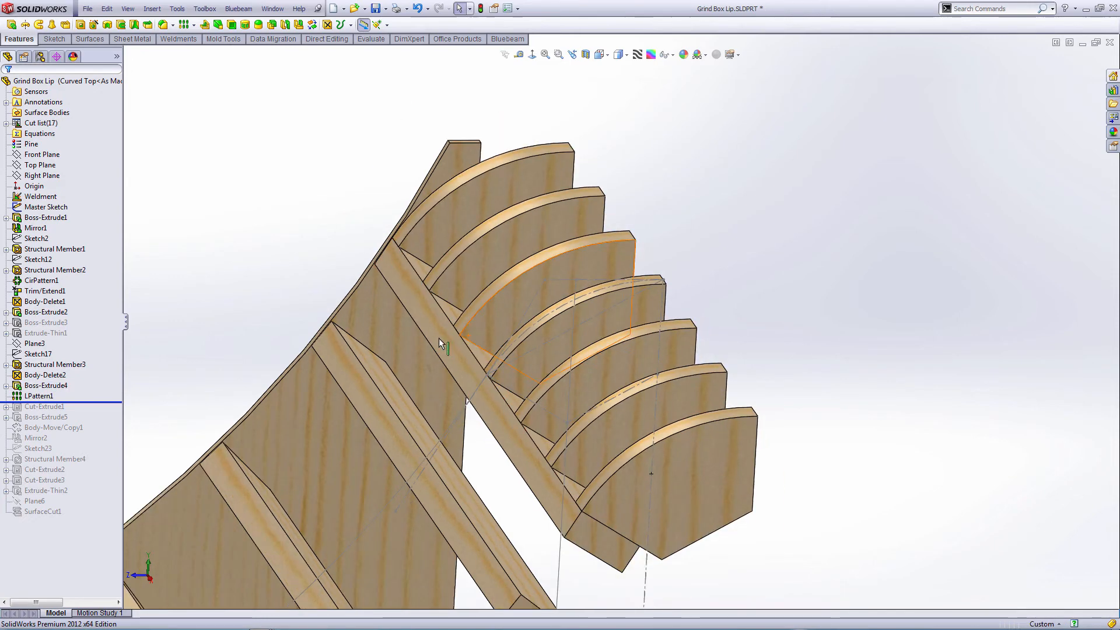
middle_drag(438, 338, 527, 334)
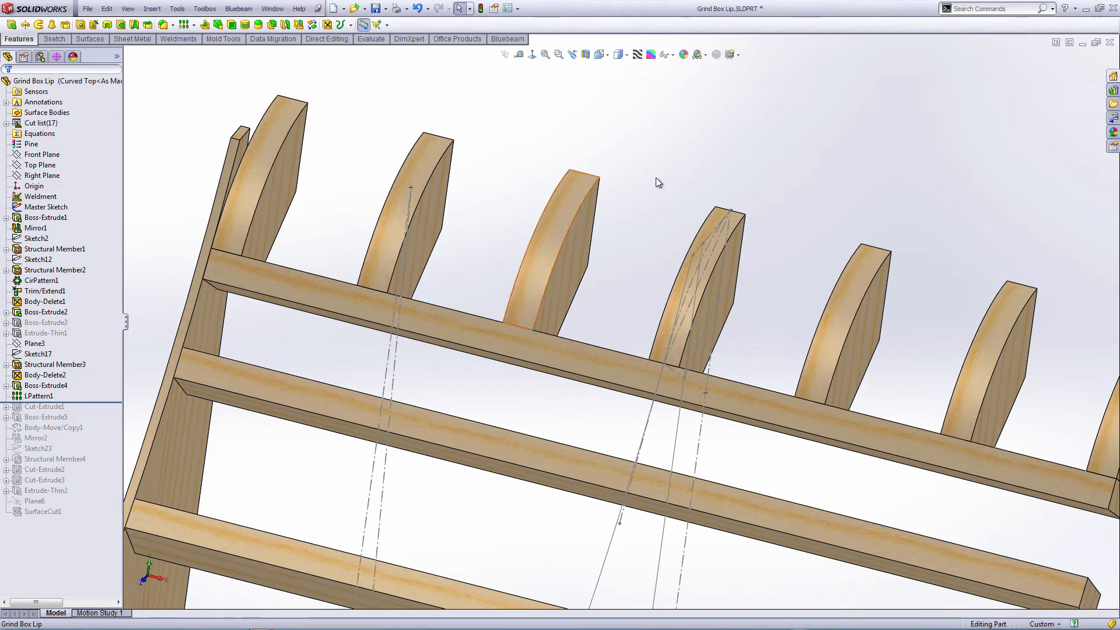
click(708, 228)
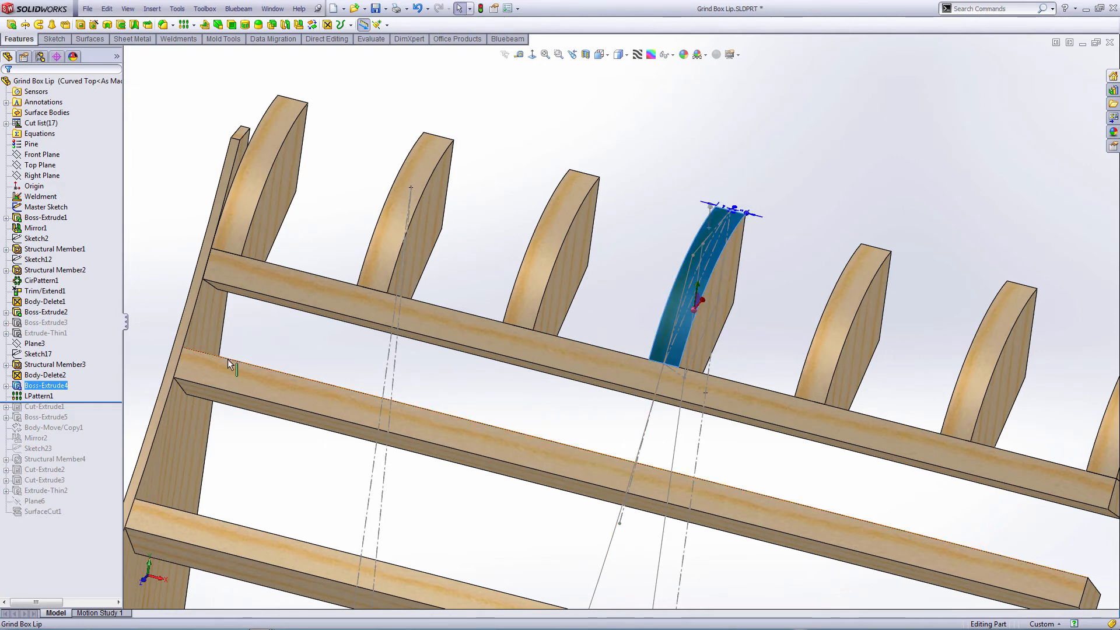
click(41, 396)
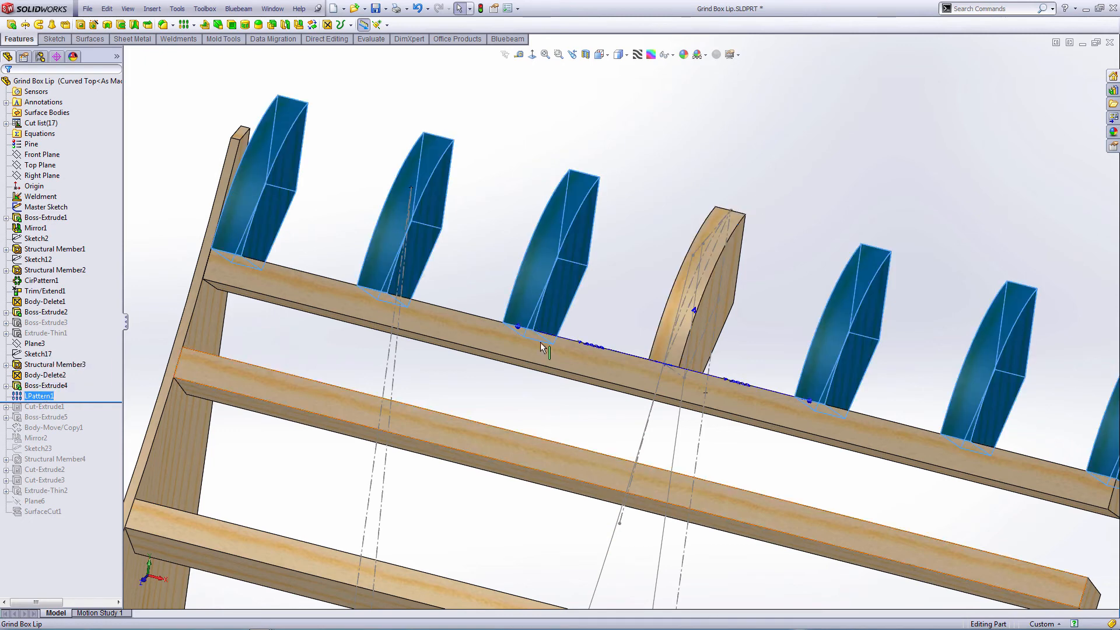
click(591, 347)
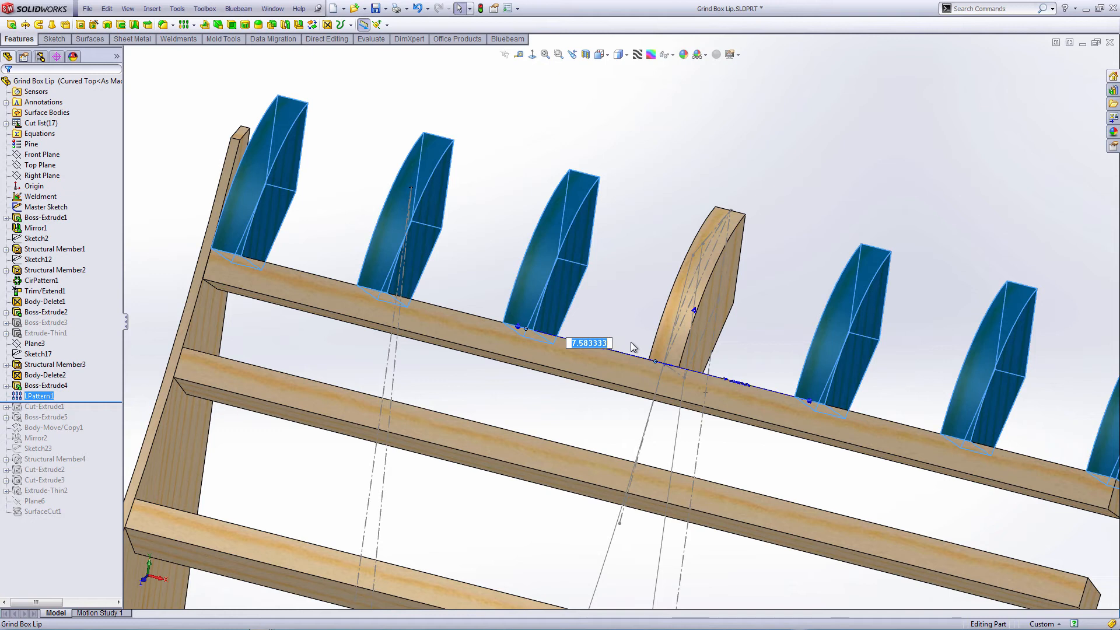
click(683, 111)
middle_drag(662, 236, 614, 297)
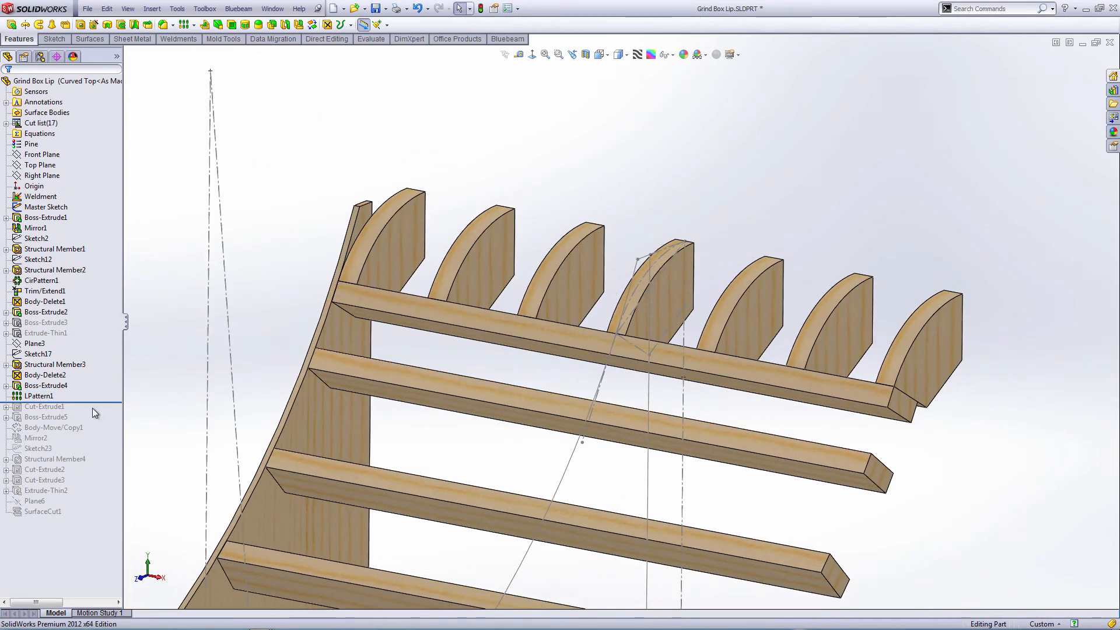
- Roll the feature history forward through Cut-Extrude1 and Boss-Extrude5, viewing the remaining side panel's top after each
drag(90, 403, 91, 413)
middle_drag(344, 264, 164, 355)
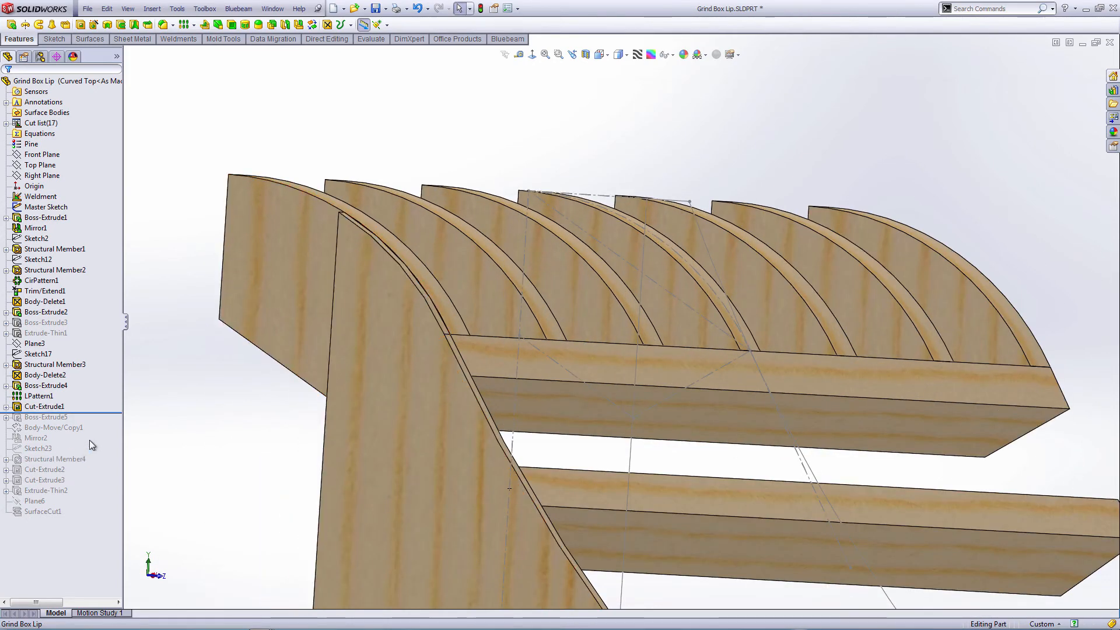
drag(92, 413, 98, 421)
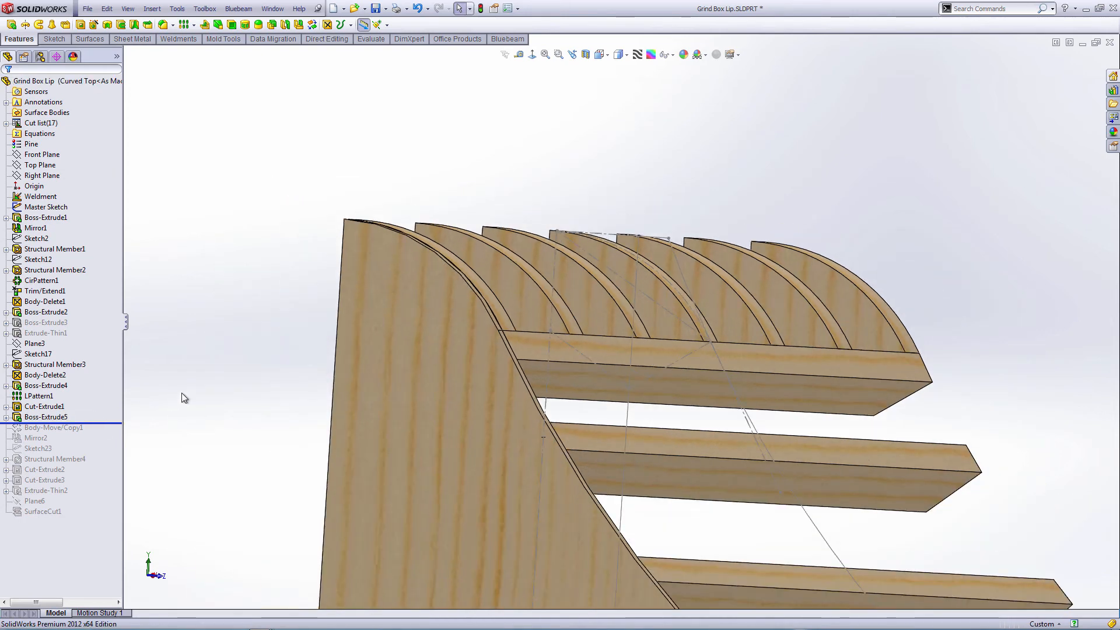
middle_drag(313, 341, 462, 283)
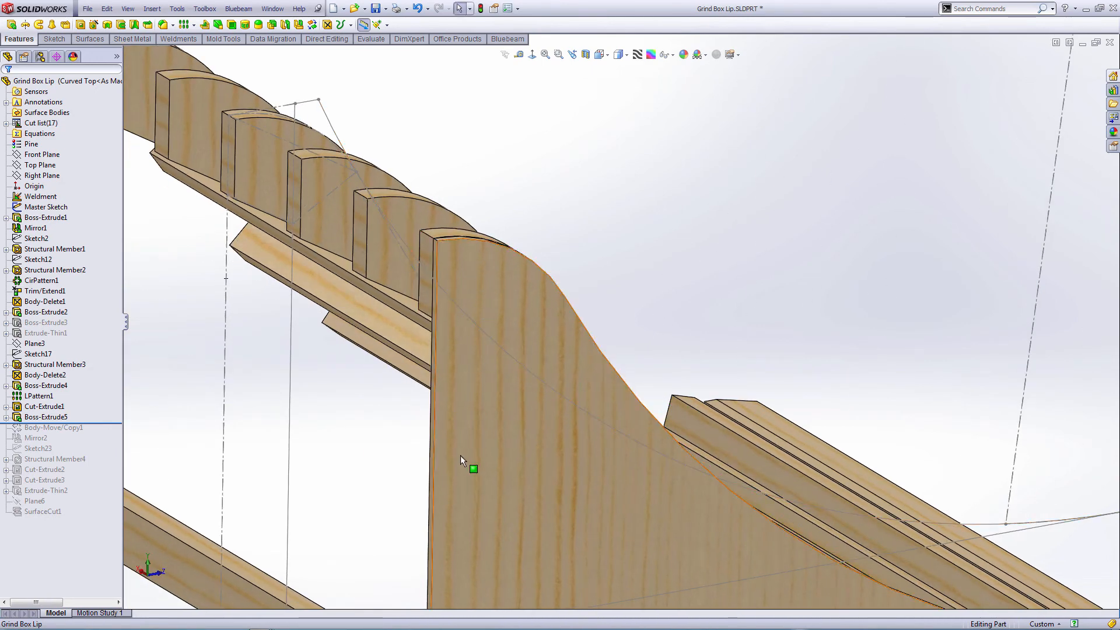
- Inspect the outer face of the curved-top side panel and select its bottom edge
scroll(450, 370, up, 2)
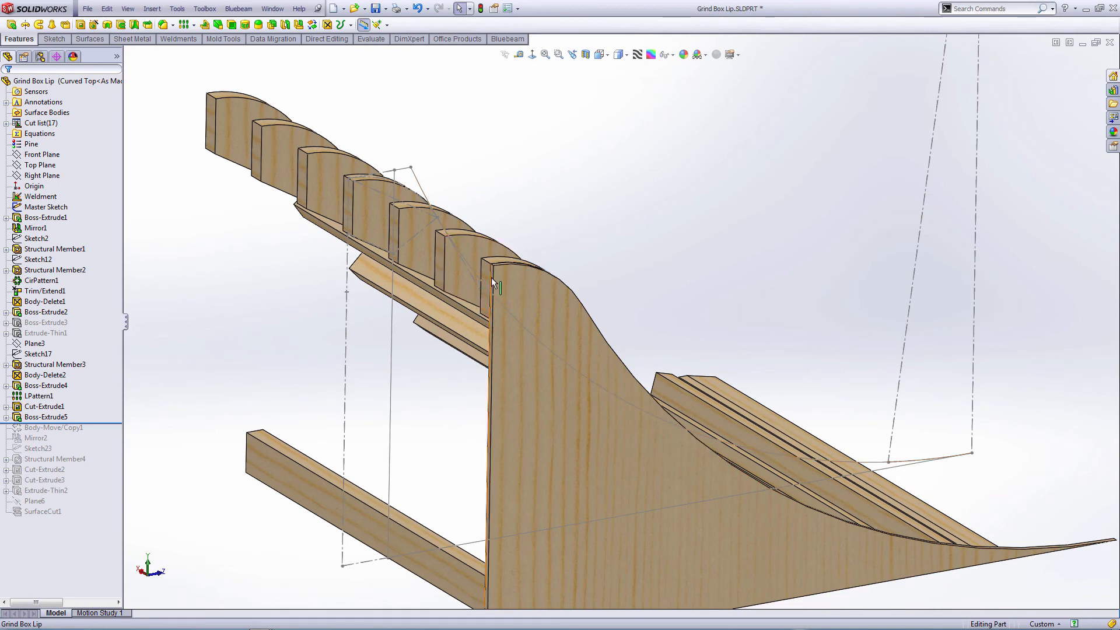
ctrl+middle_drag(666, 523, 677, 550)
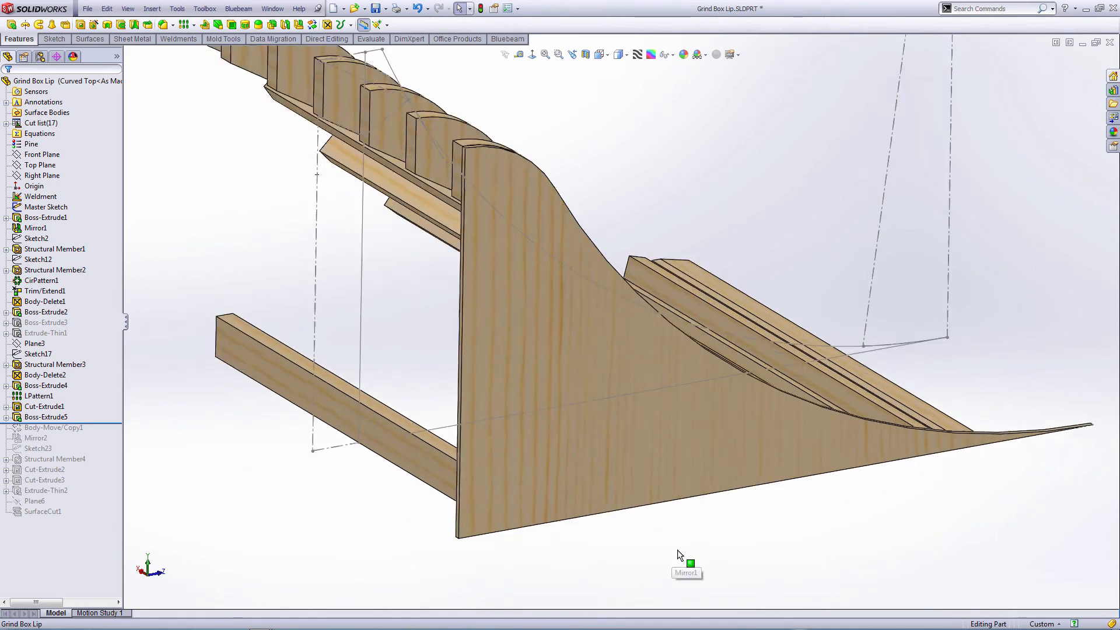
scroll(679, 524, down, 2)
click(680, 477)
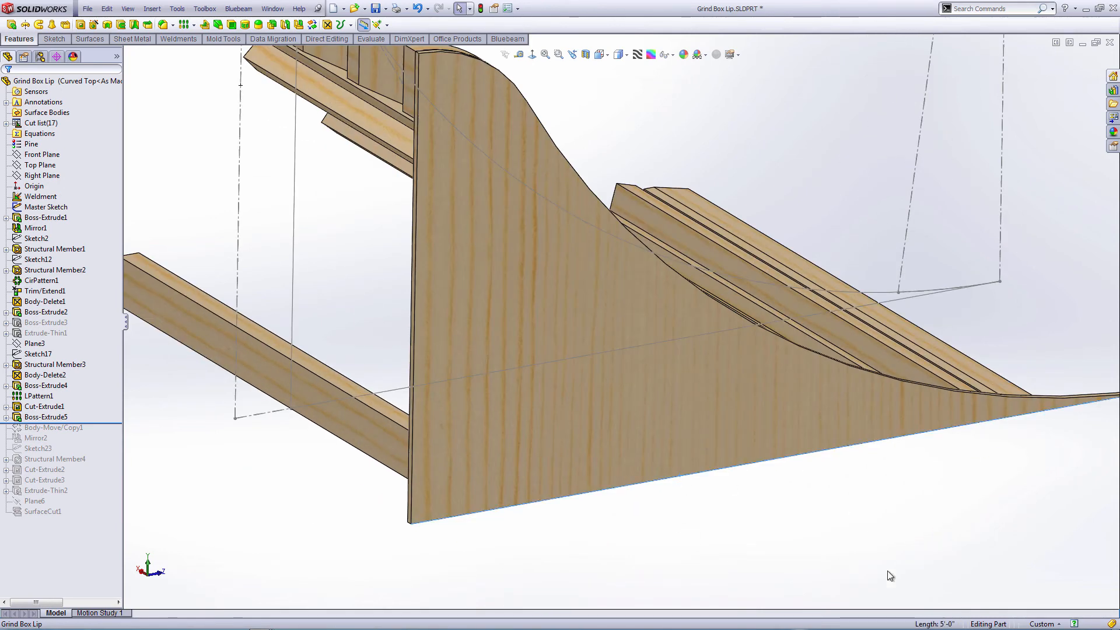
scroll(539, 406, up, 6)
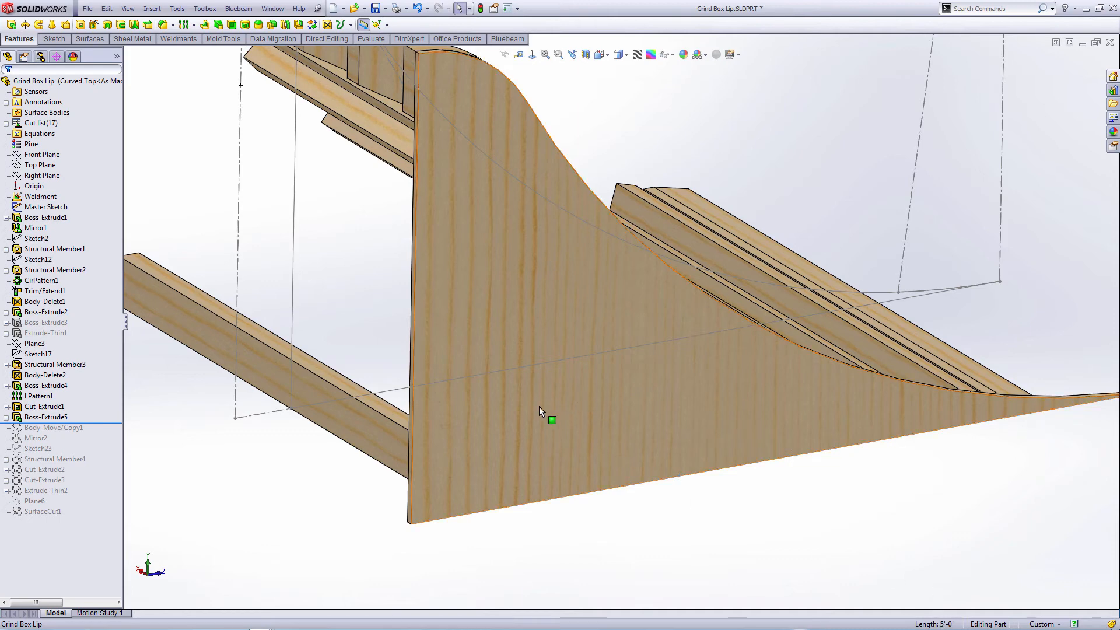
scroll(519, 142, down, 3)
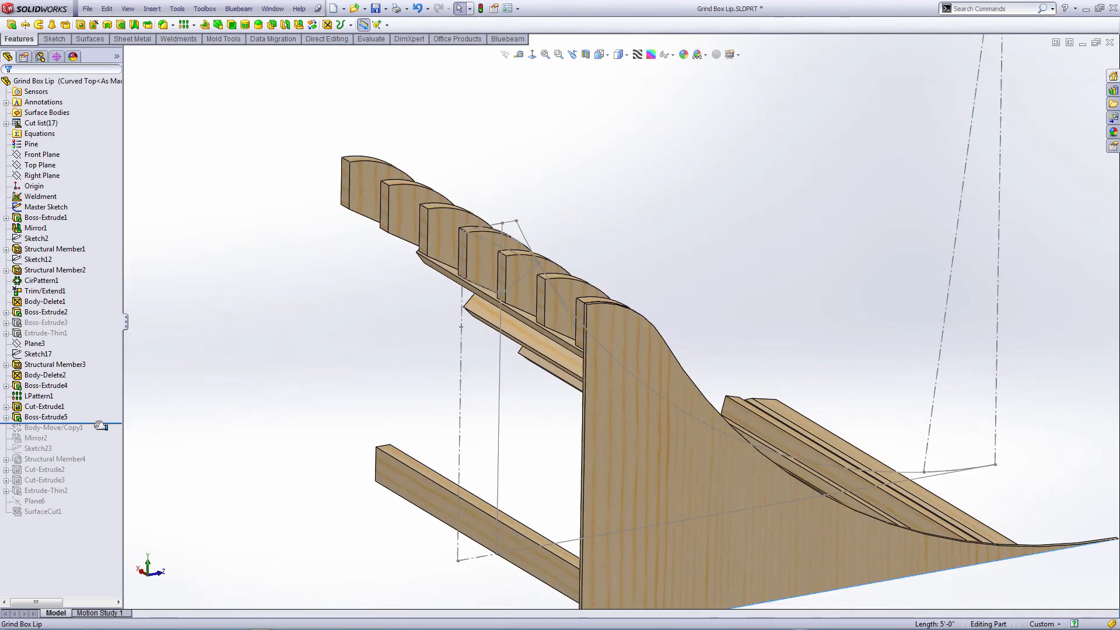
- Roll the history forward to Mirror2, highlight Body-Move/Copy1, and roll back to just after it to view the ribs from inside
drag(100, 426, 103, 441)
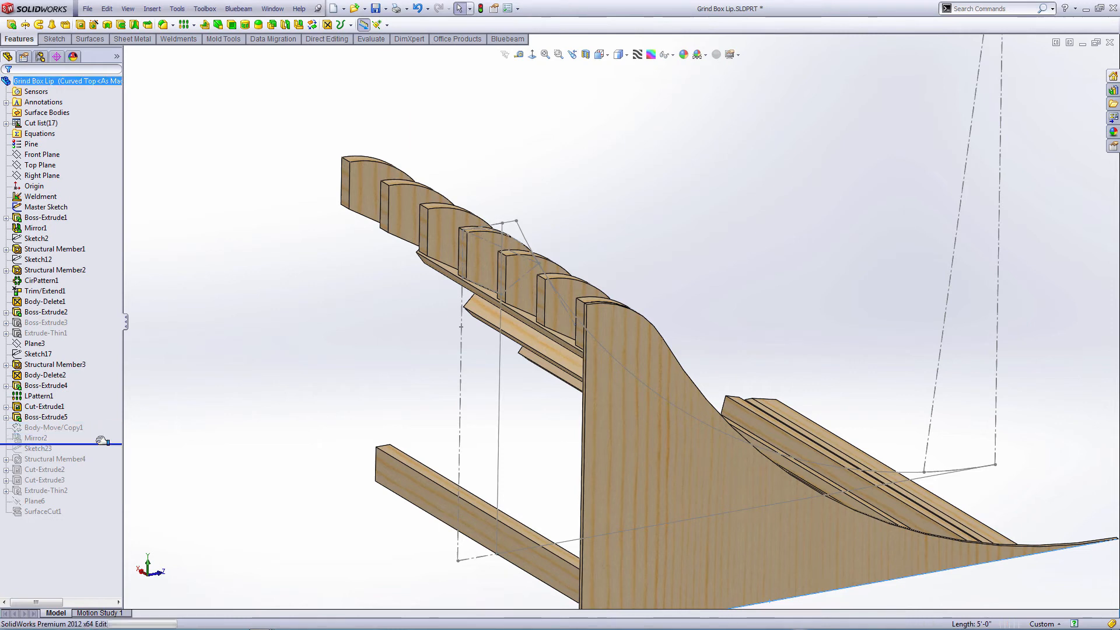
click(69, 429)
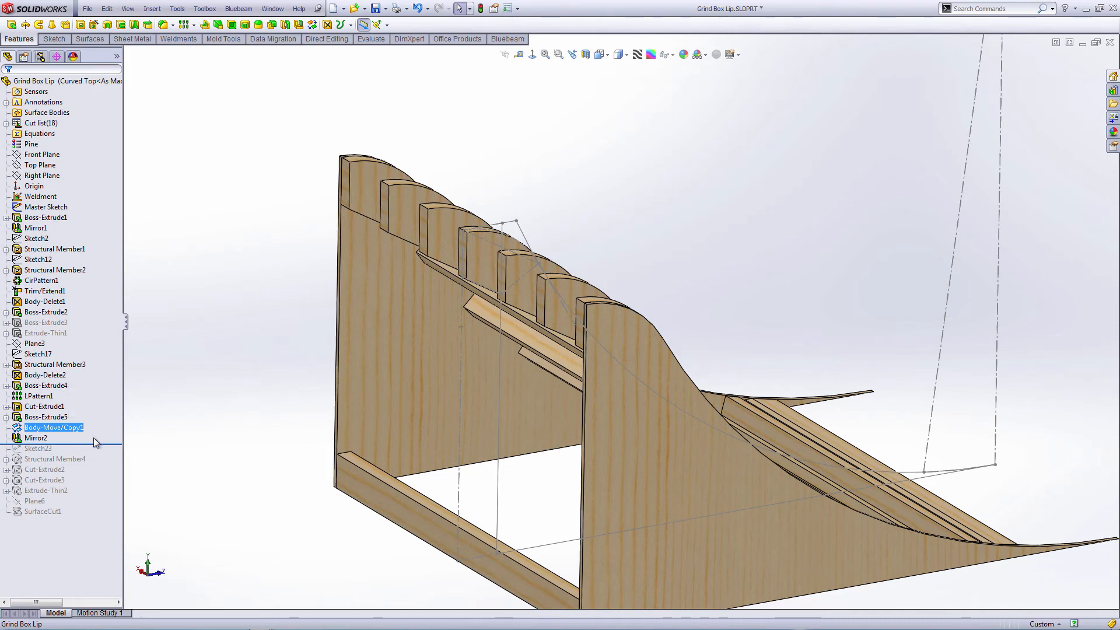
drag(93, 443, 97, 433)
middle_drag(366, 439, 153, 431)
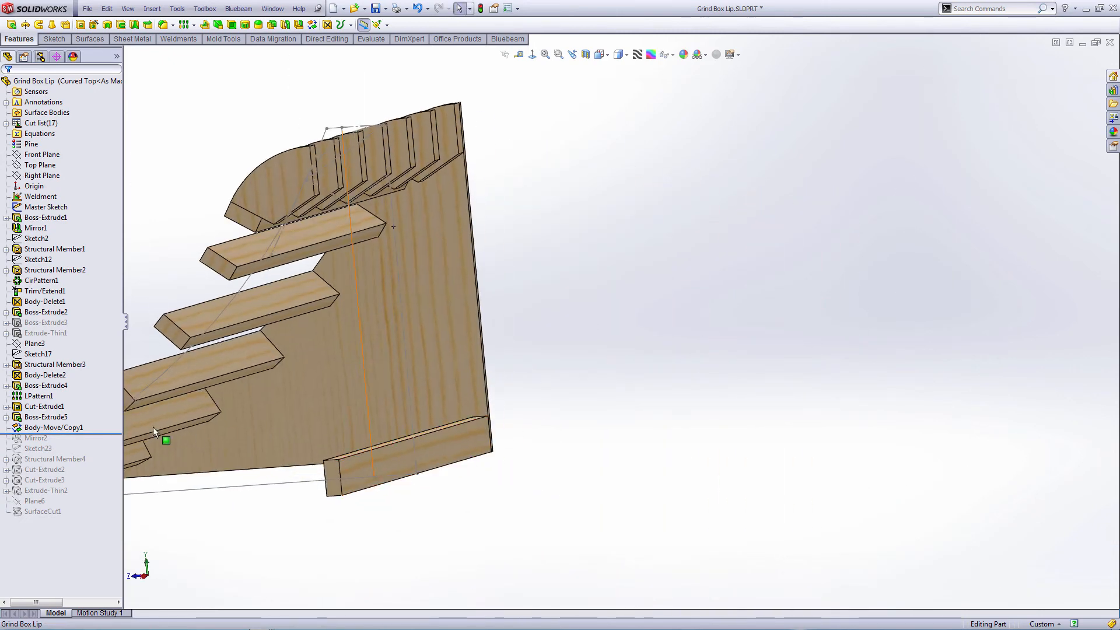
- Roll the history back to before Body-Move/Copy1, and forward again through Mirror2 to compare the lower cross member and side panels
drag(91, 432, 93, 423)
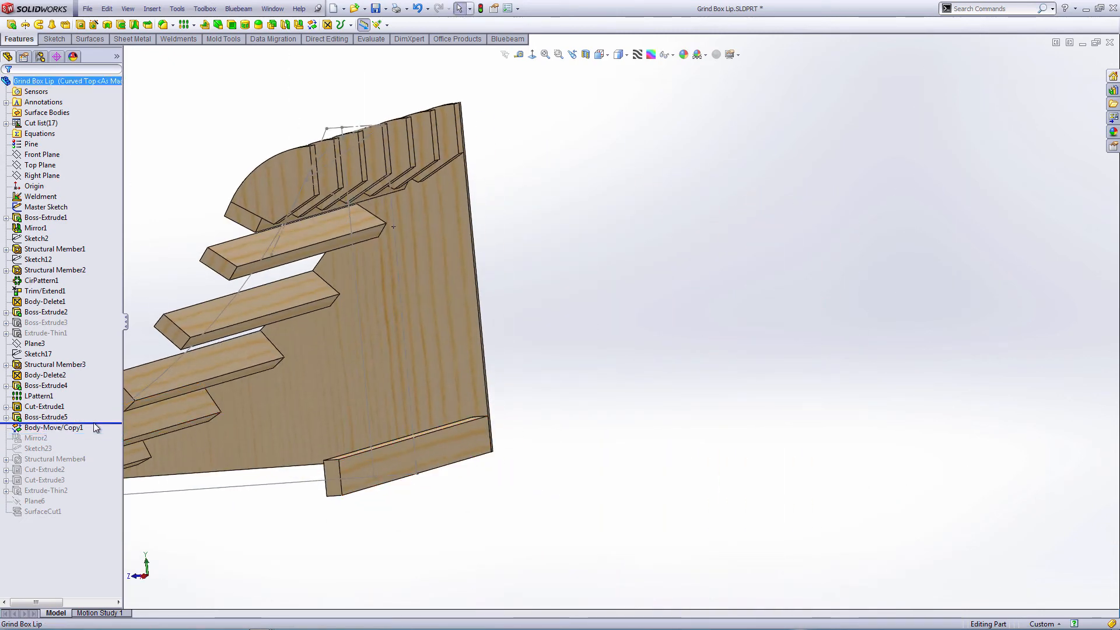
click(38, 448)
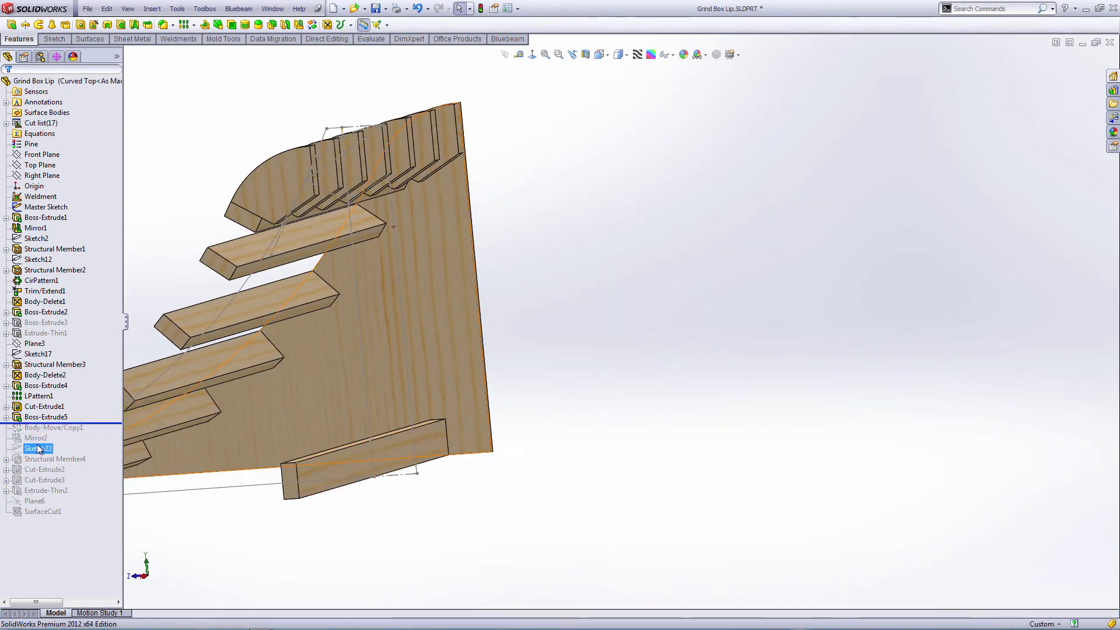
click(104, 424)
drag(103, 424, 103, 444)
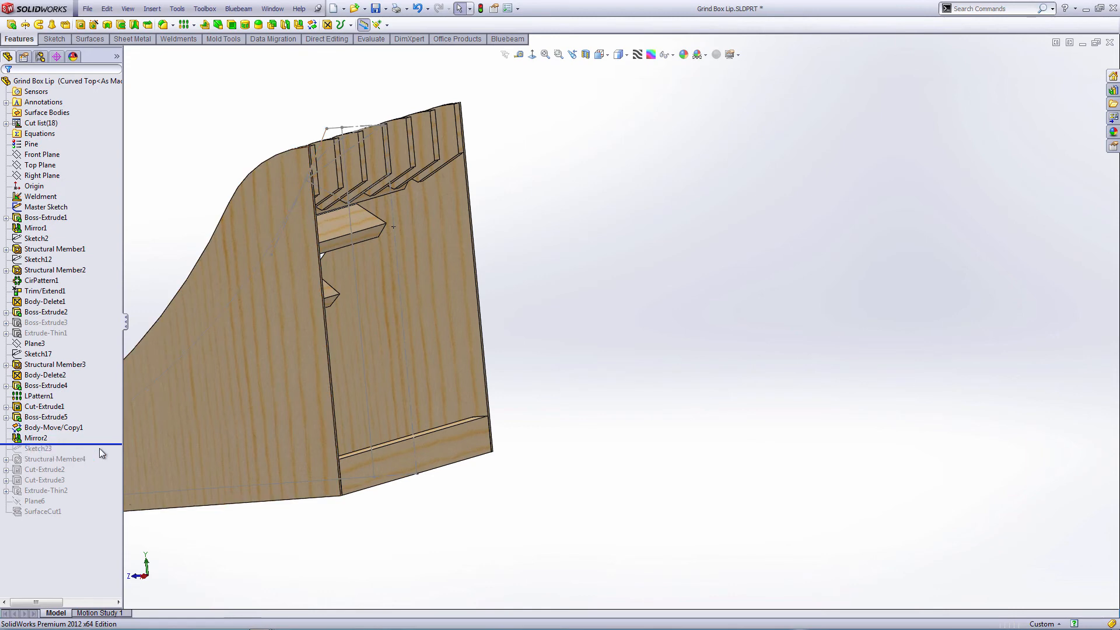
- Roll the history forward to include Sketch23 and hide the construction sketch displayed over the model
drag(99, 443, 105, 453)
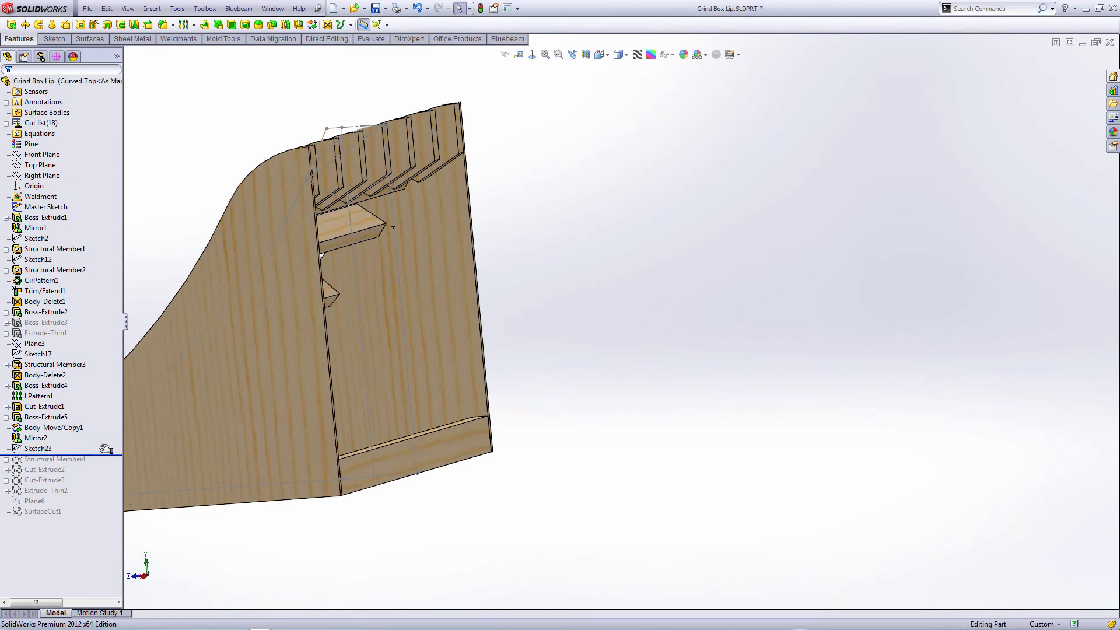
mouse_move(347, 331)
middle_down()
mouse_move(305, 256)
mouse_move(170, 309)
mouse_move(71, 271)
middle_up()
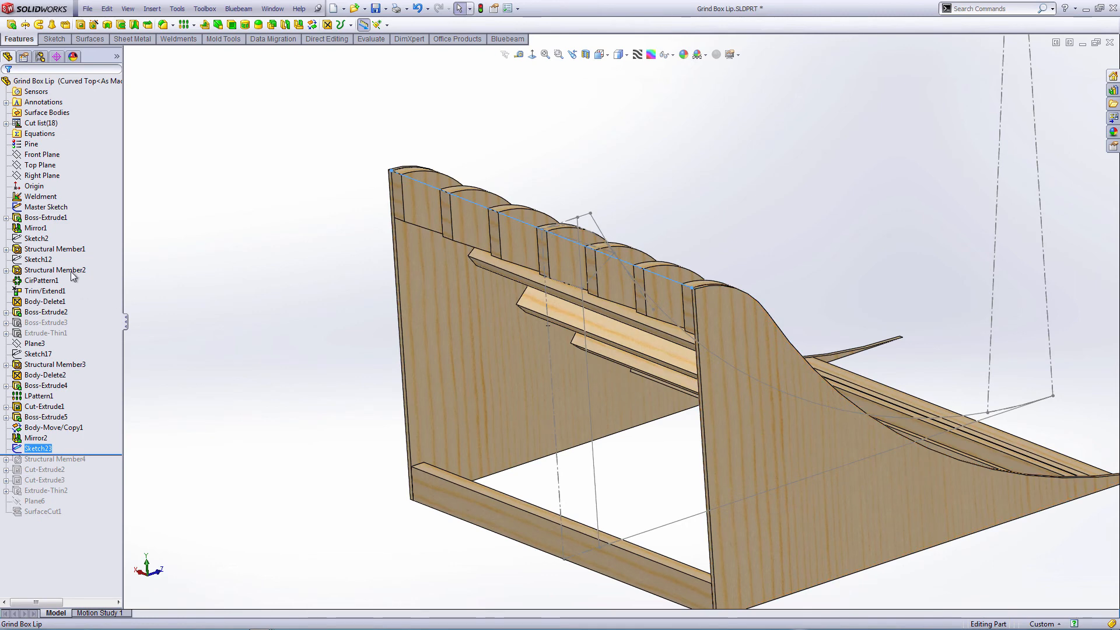
click(52, 191)
click(67, 459)
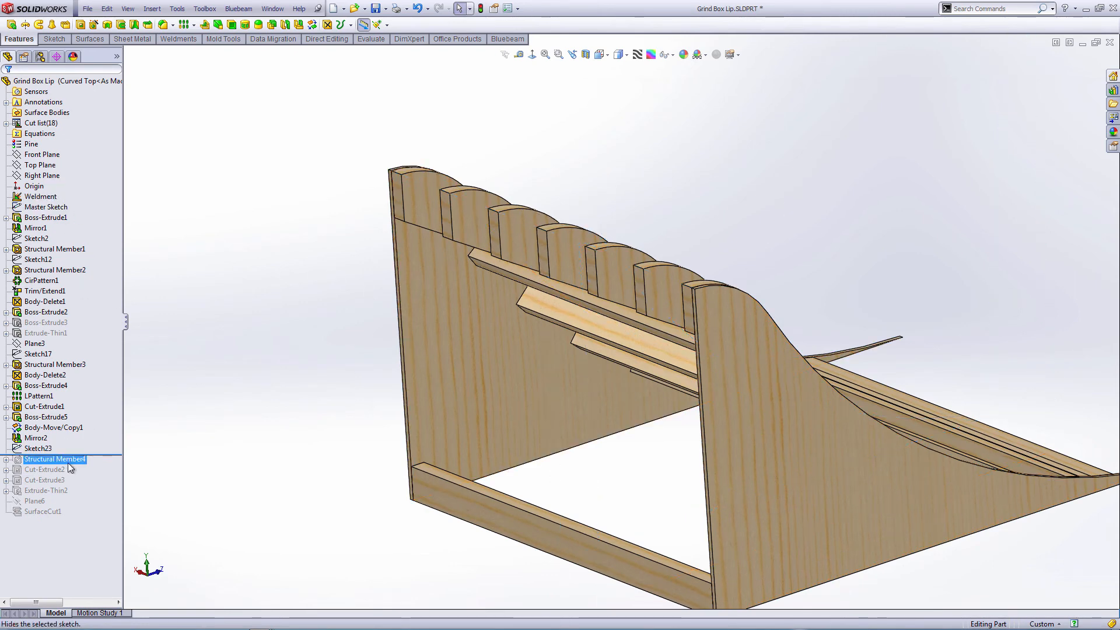
- Highlight Sketch23 and inspect its line running along the top corners of the ribs
click(29, 450)
scroll(754, 296, down, 5)
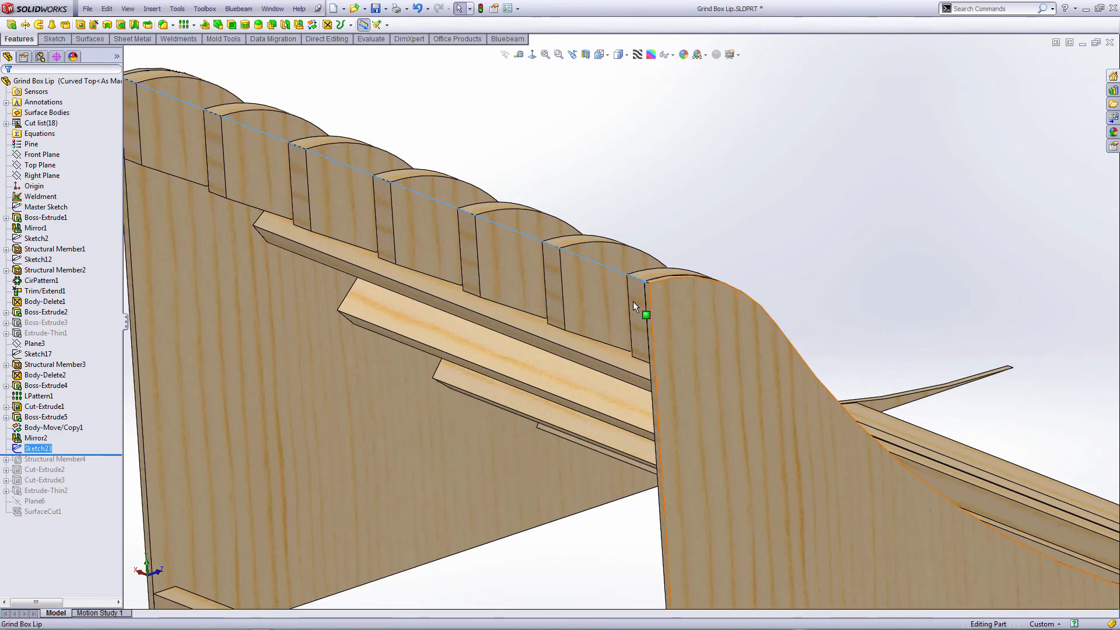
scroll(632, 301, down, 2)
middle_click(675, 267)
middle_drag(675, 267, 650, 252)
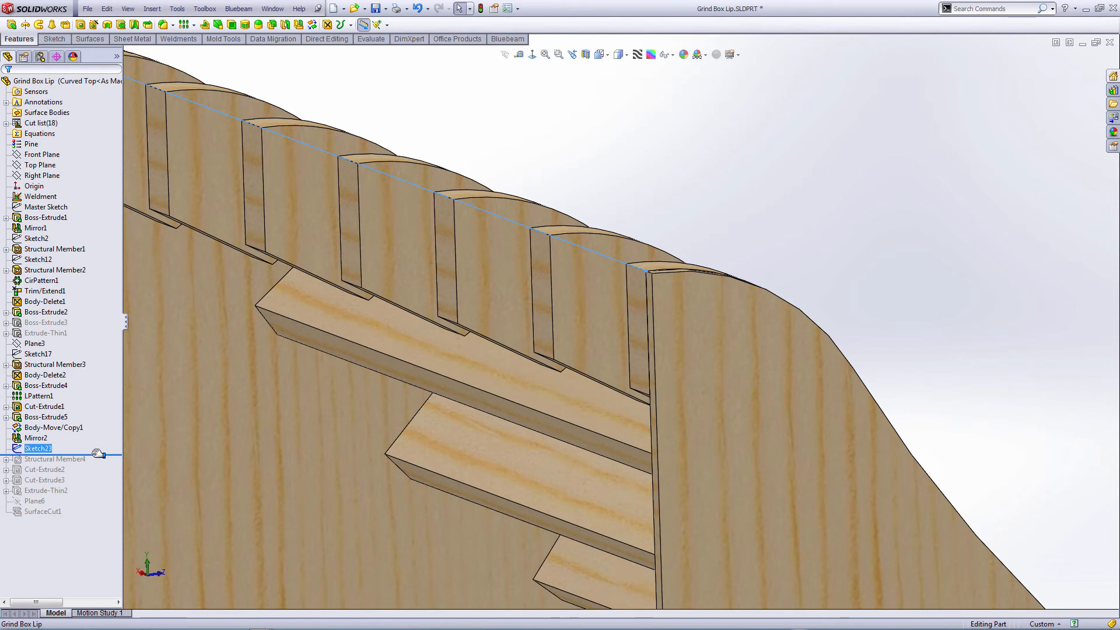
- Roll the history forward through Structural Member4 and Cut-Extrude2, viewing the top cross member and the rib notches around it
mouse_move(98, 454)
mouse_down()
mouse_move(88, 473)
mouse_move(89, 464)
mouse_up()
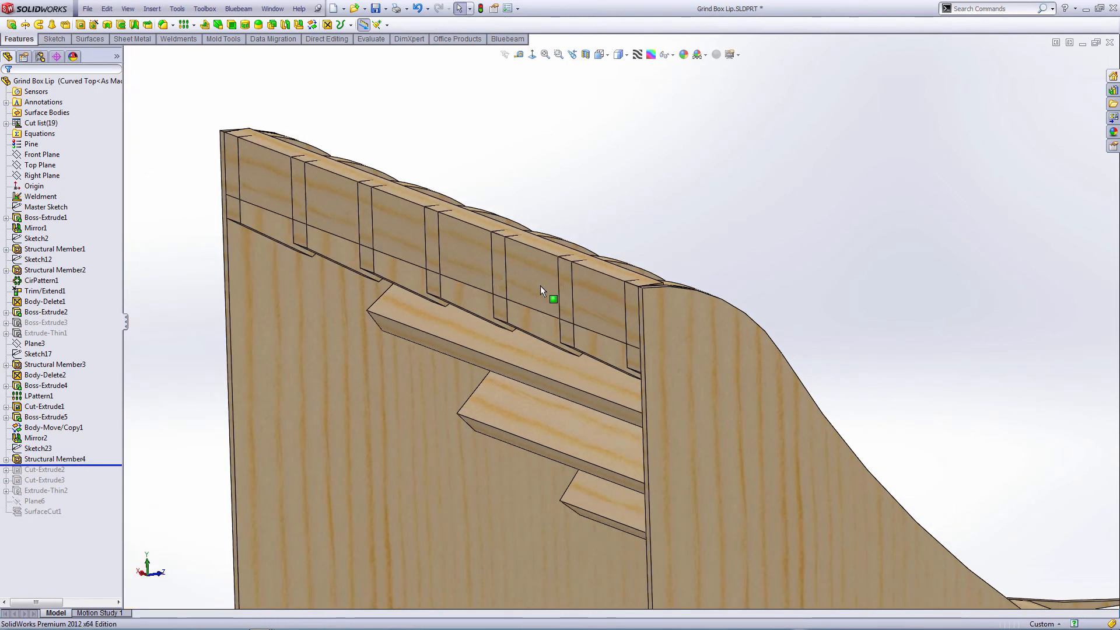
scroll(609, 251, down, 2)
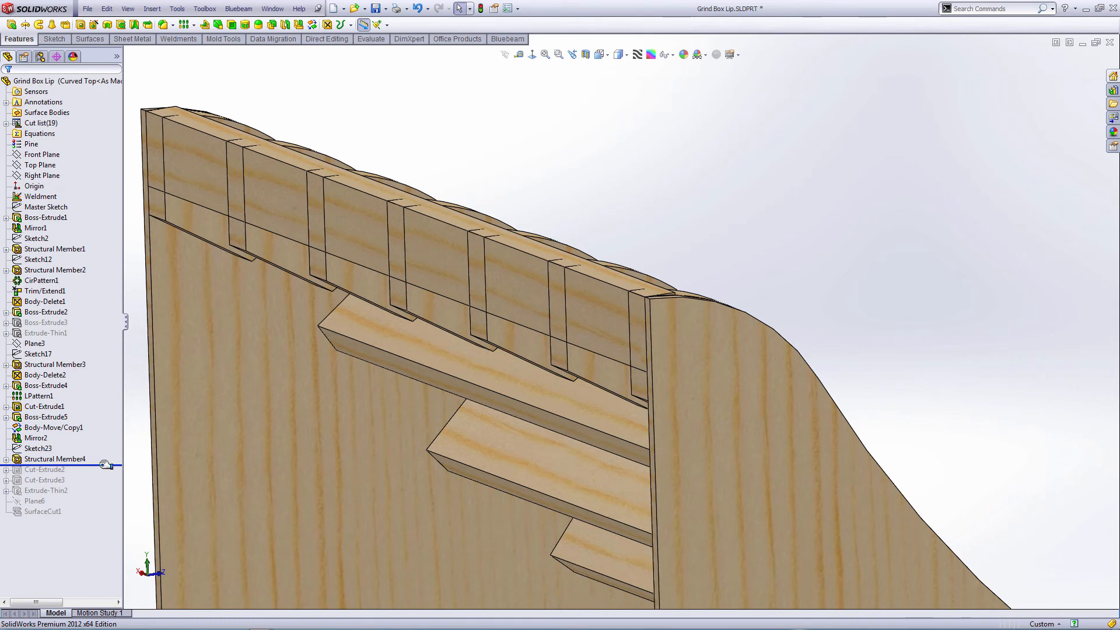
drag(99, 465, 105, 473)
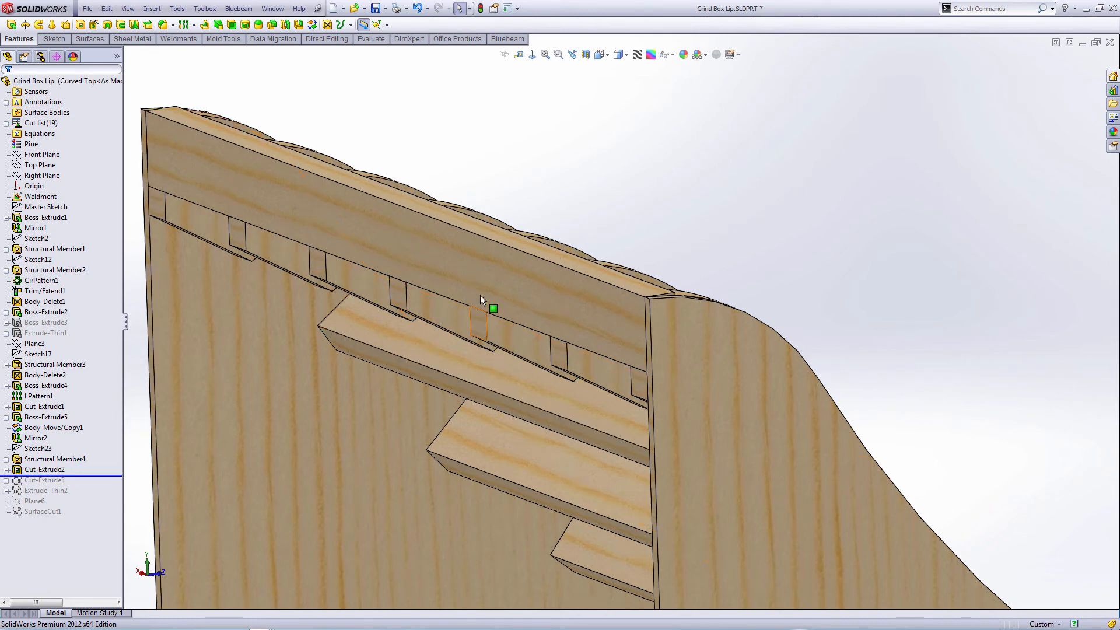
middle_click(482, 277)
middle_drag(475, 264, 558, 328)
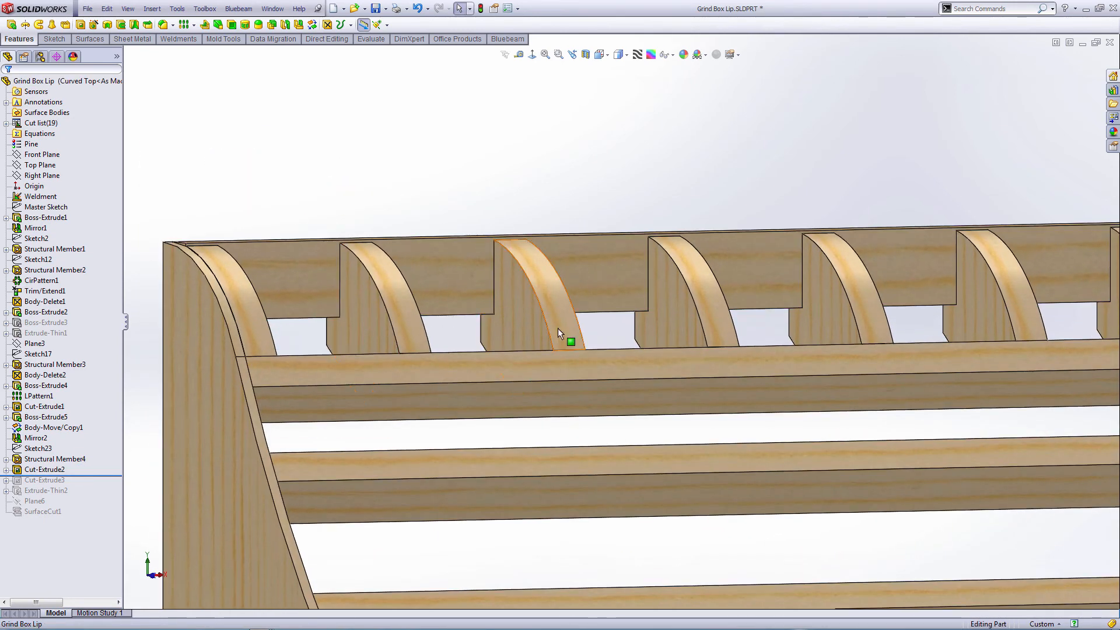
- Select the side faces of two ribs and inspect how they are notched around the top cross member
click(519, 316)
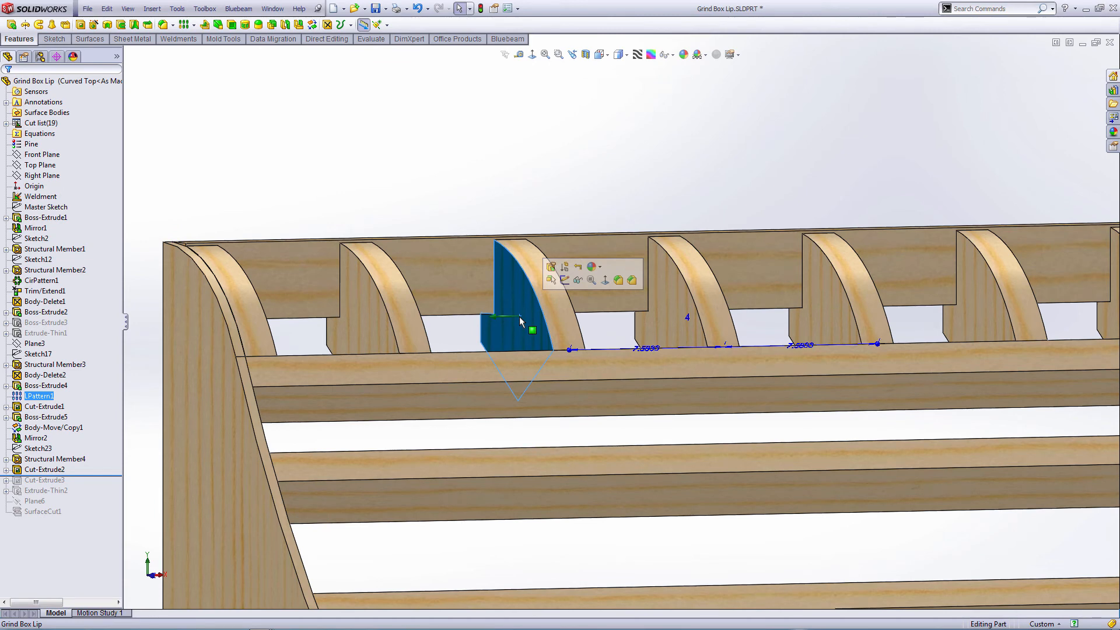
middle_drag(519, 316, 454, 347)
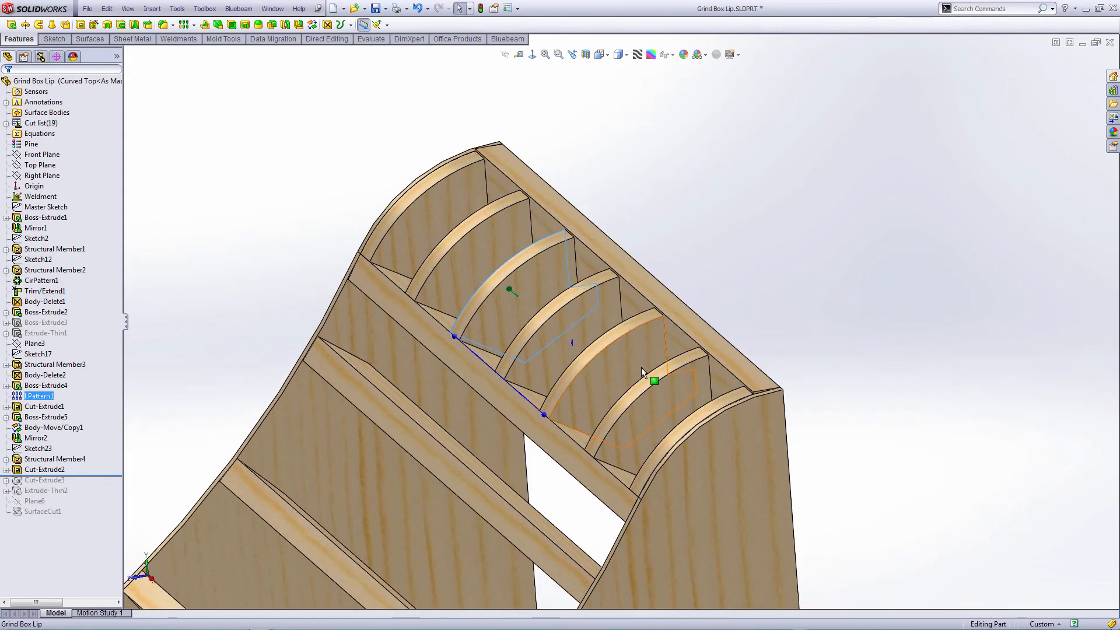
middle_drag(642, 366, 697, 380)
click(686, 397)
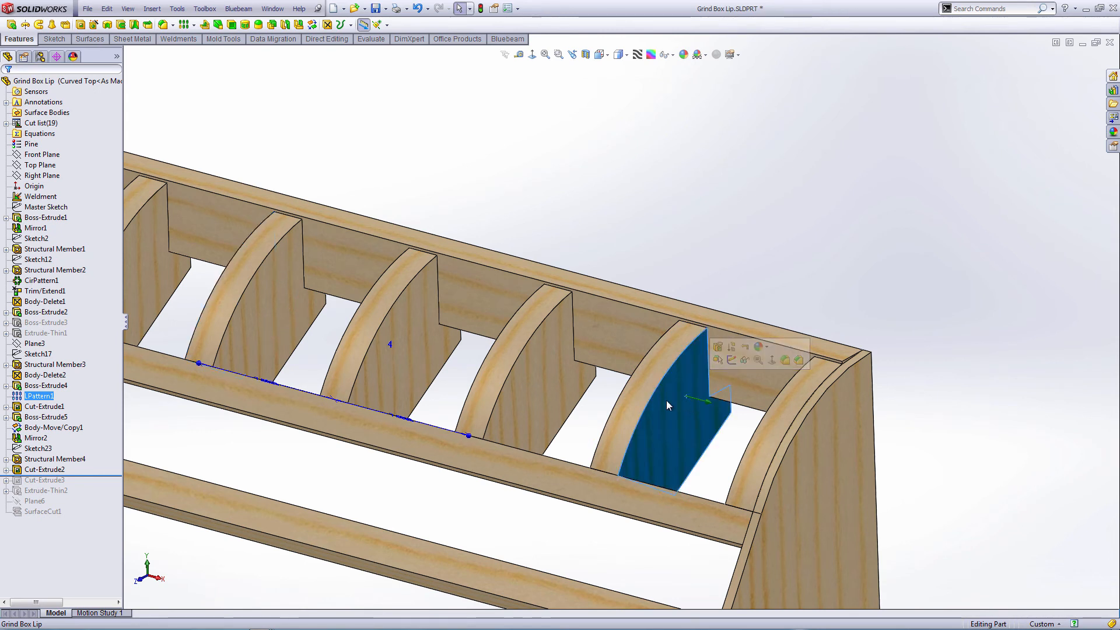
ctrl+click(48, 406)
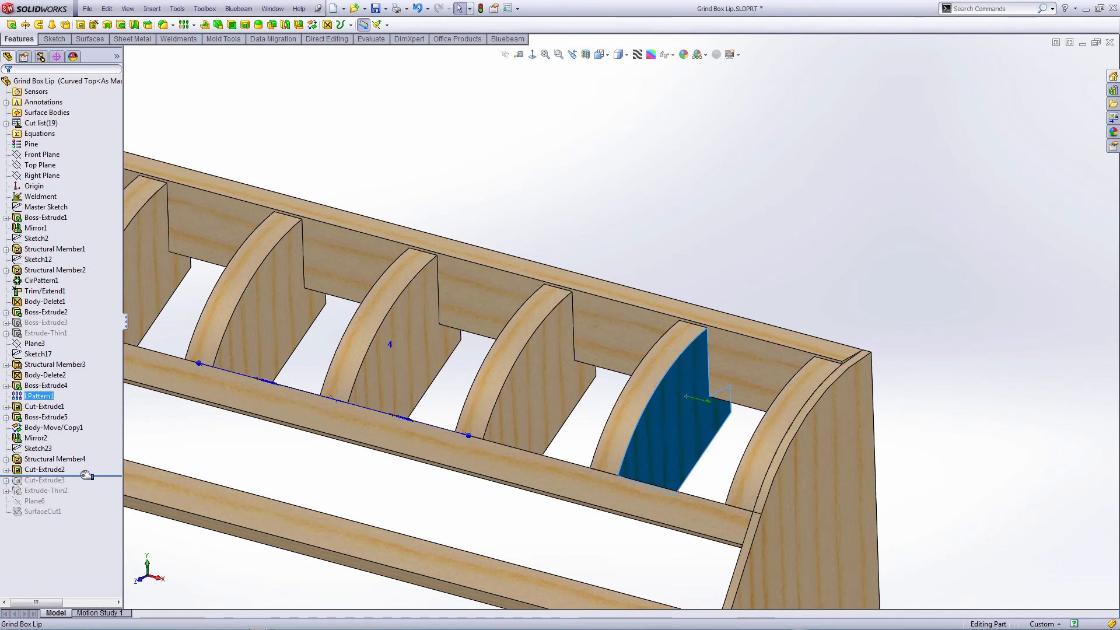
- Roll the history forward to include Cut-Extrude3, toggling it back and forth to compare the top cross member's corner before and after the cut
drag(87, 475, 86, 486)
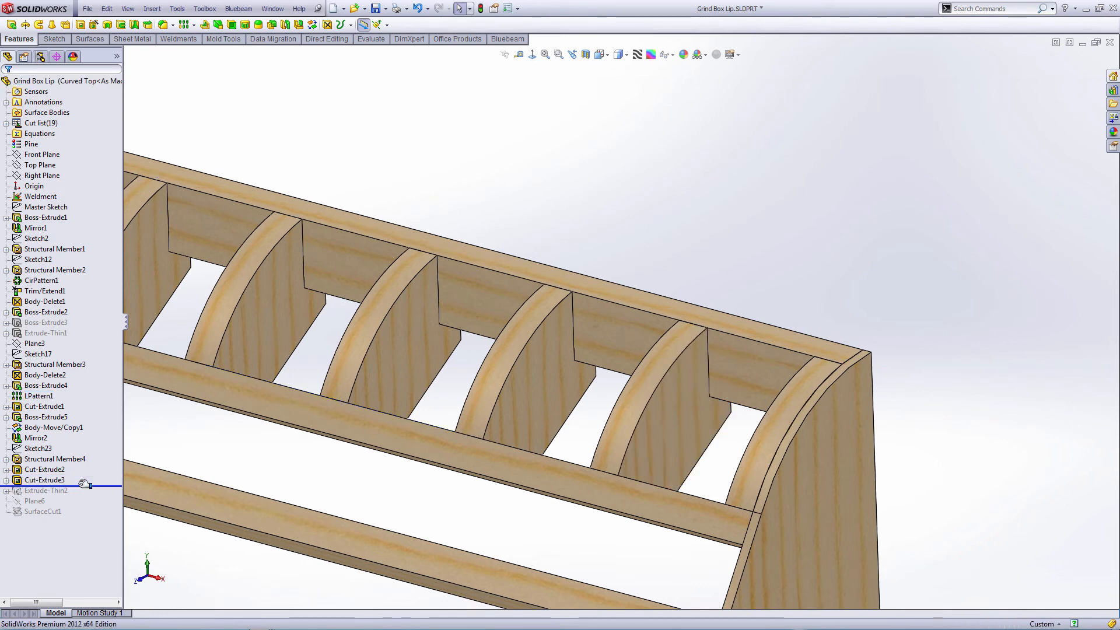
scroll(758, 362, down, 6)
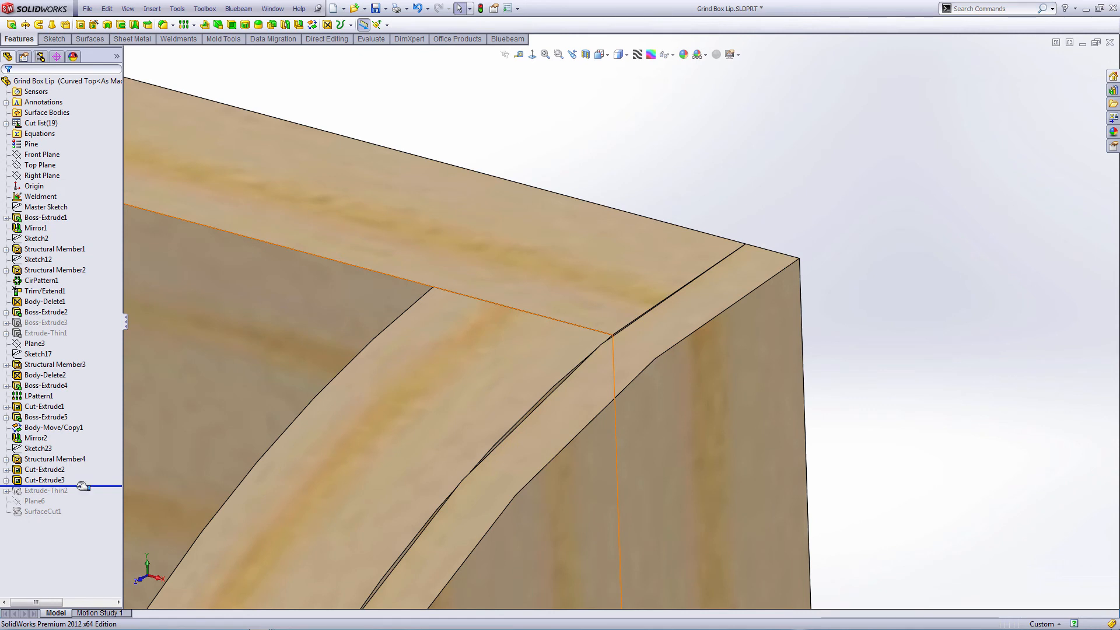
drag(83, 486, 83, 477)
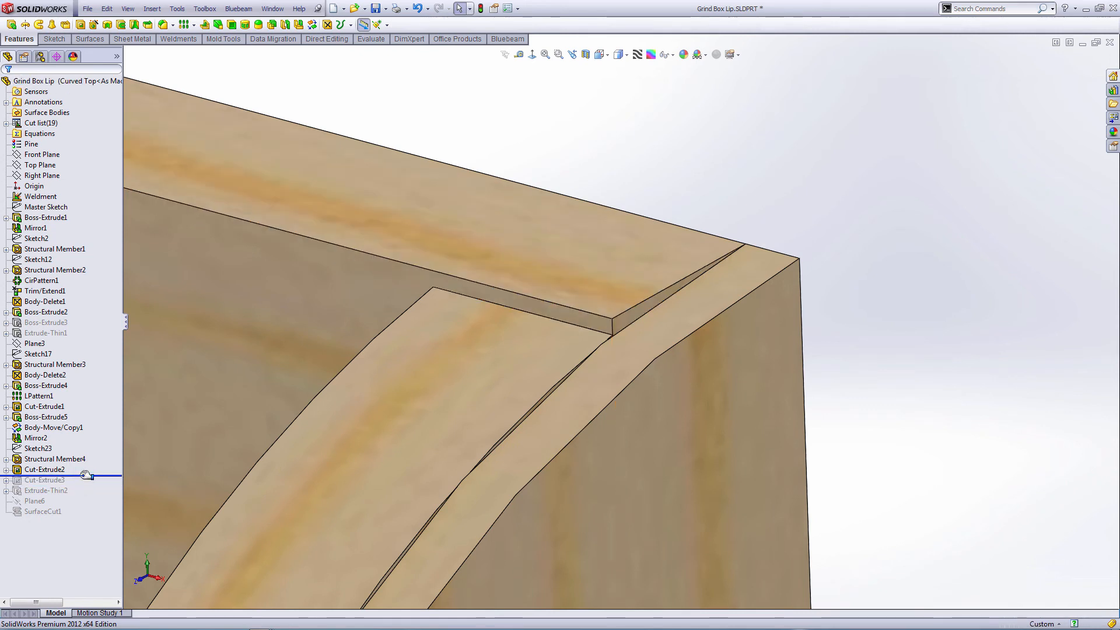
drag(85, 476, 86, 485)
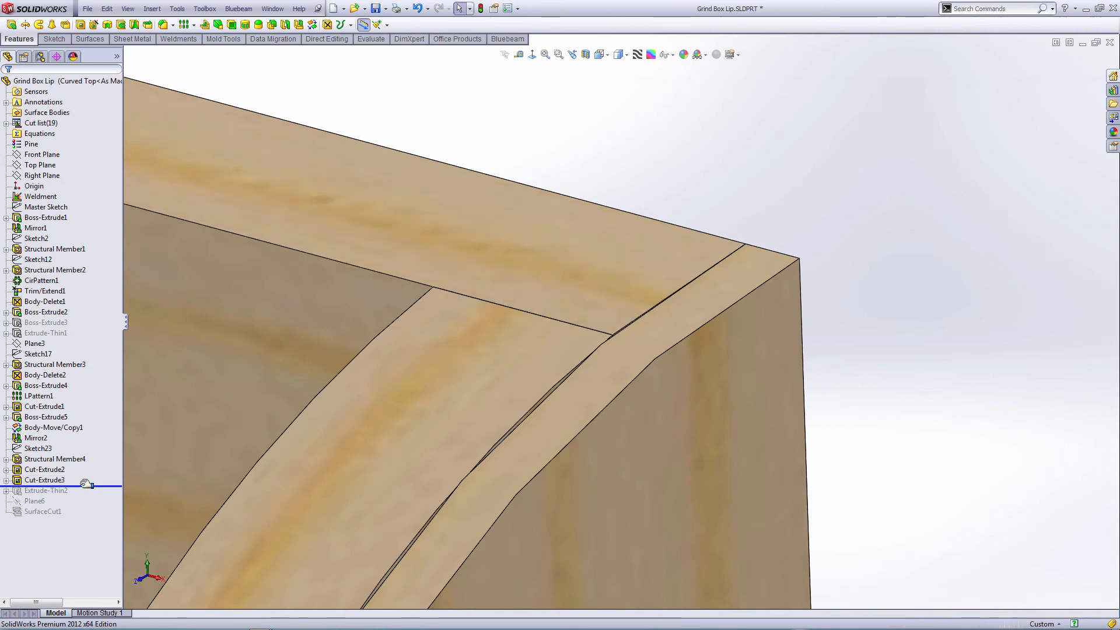
- Roll the history forward to include Extrude-Thin2 and inspect the curved sheet, highlighting its section over the rounded top
drag(87, 484, 85, 496)
scroll(533, 356, up, 5)
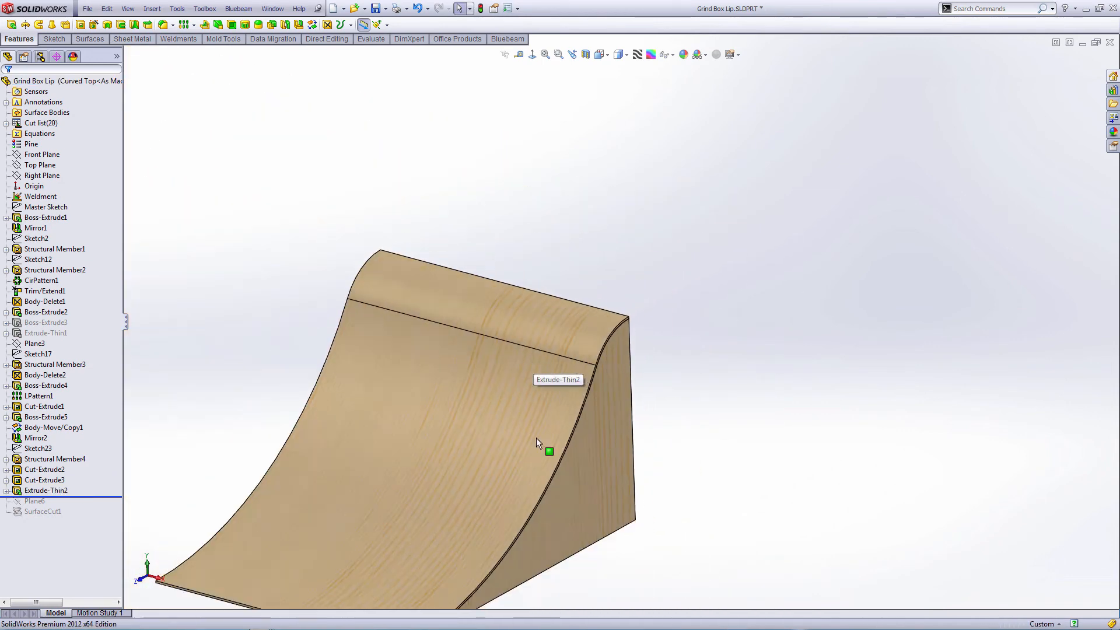
scroll(537, 438, up, 3)
scroll(592, 315, down, 6)
middle_drag(592, 315, 529, 282)
scroll(606, 253, down, 3)
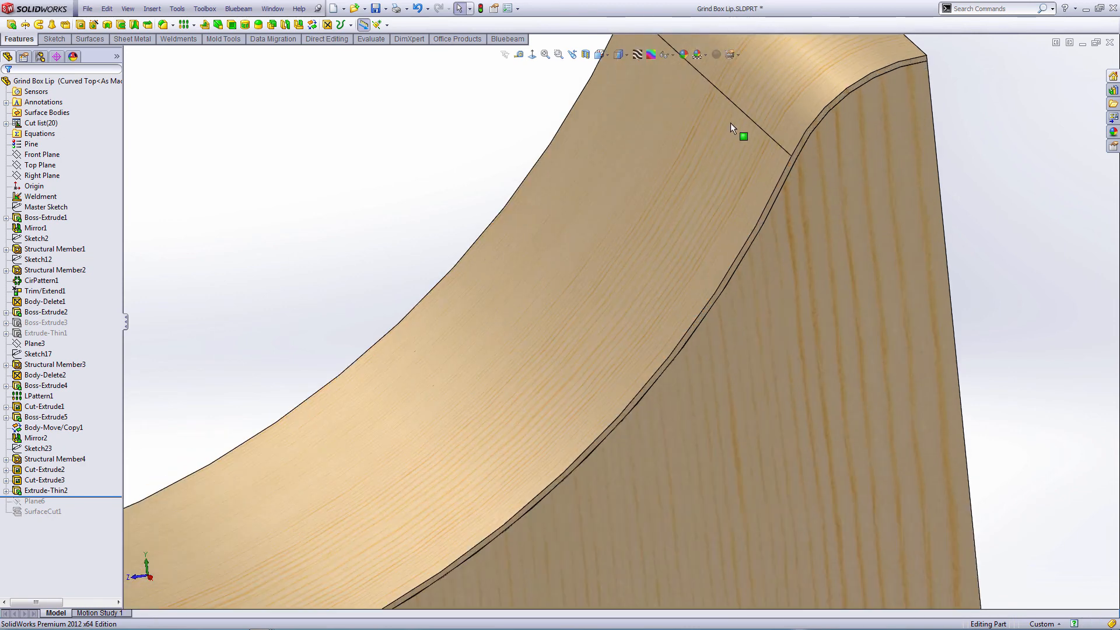
click(809, 104)
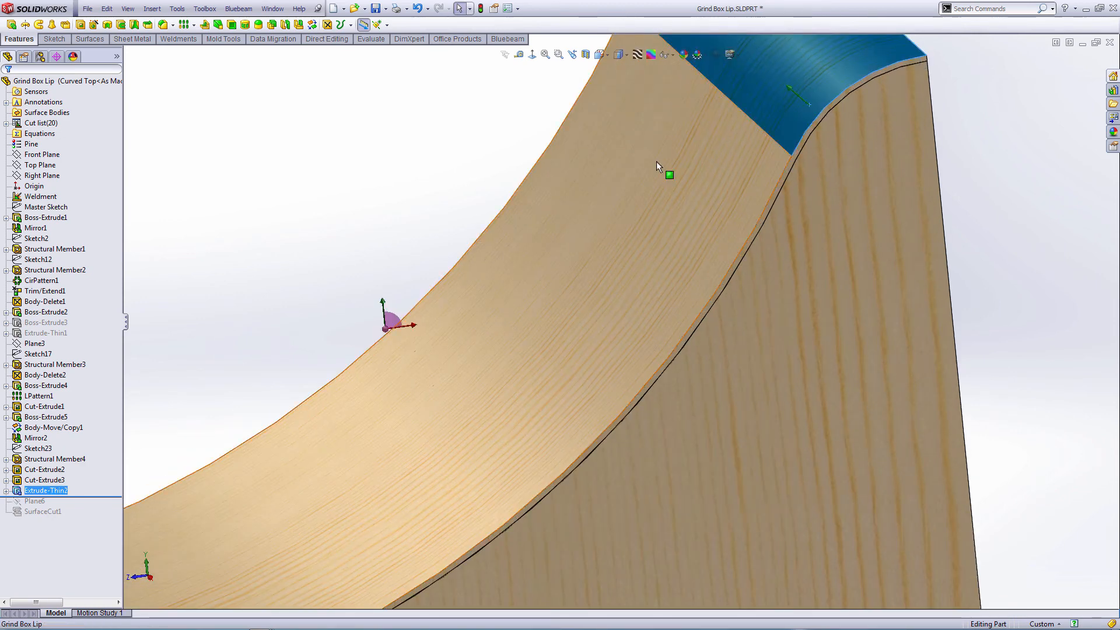
scroll(709, 220, up, 4)
scroll(680, 152, down, 3)
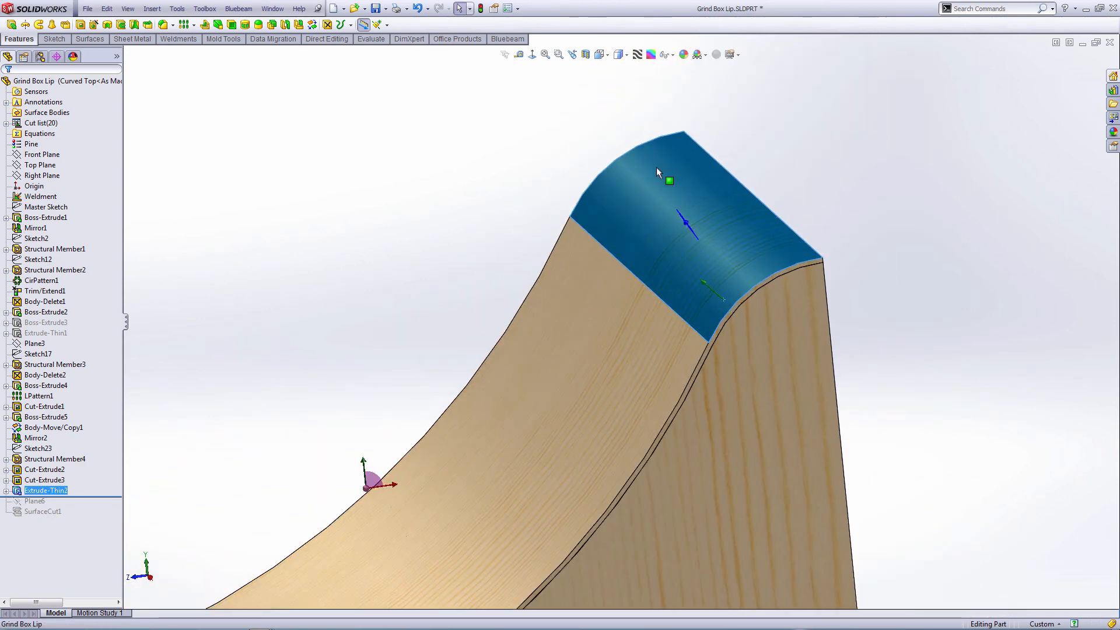
click(230, 437)
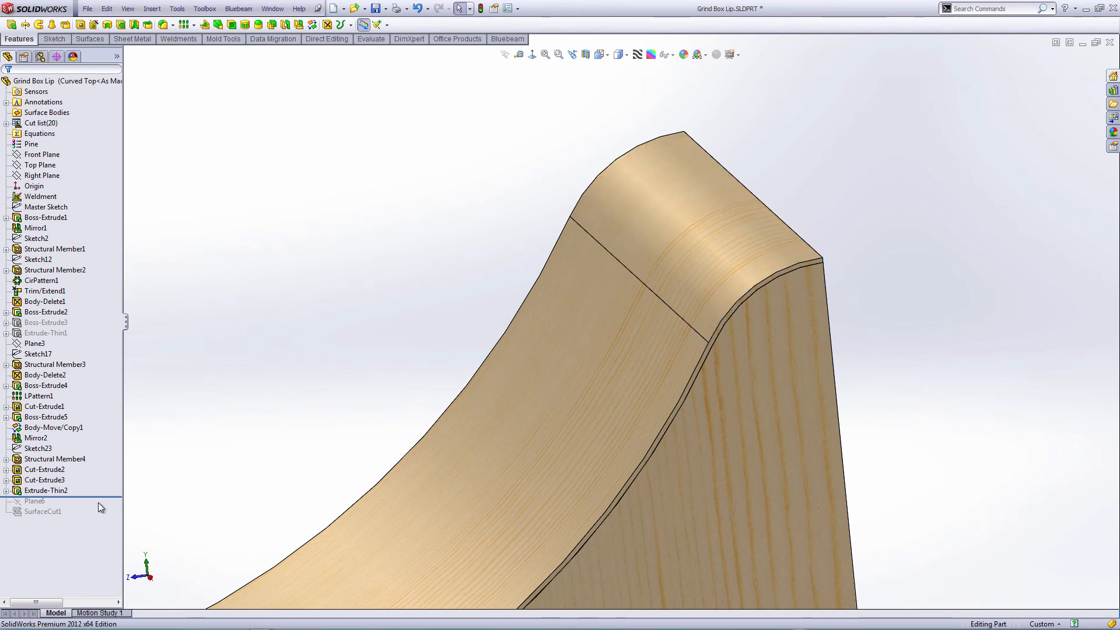
- Roll the history forward to the end through Plane6 and SurfaceCut1, and inspect the side panel and complete ramp
drag(97, 498, 95, 517)
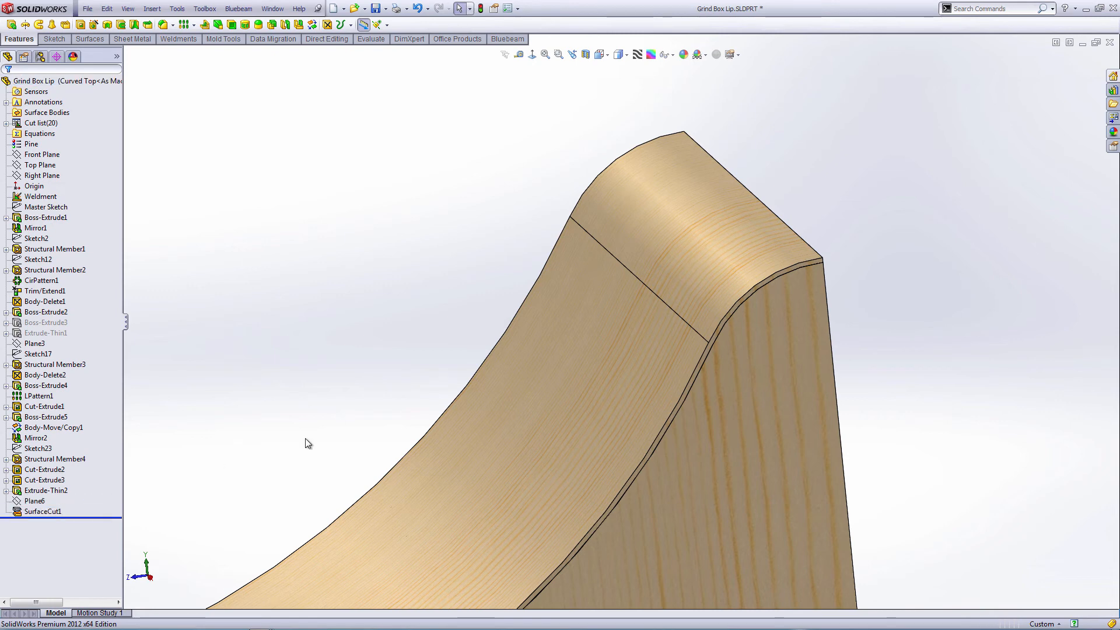
scroll(513, 375, up, 3)
scroll(665, 491, down, 4)
scroll(663, 492, up, 2)
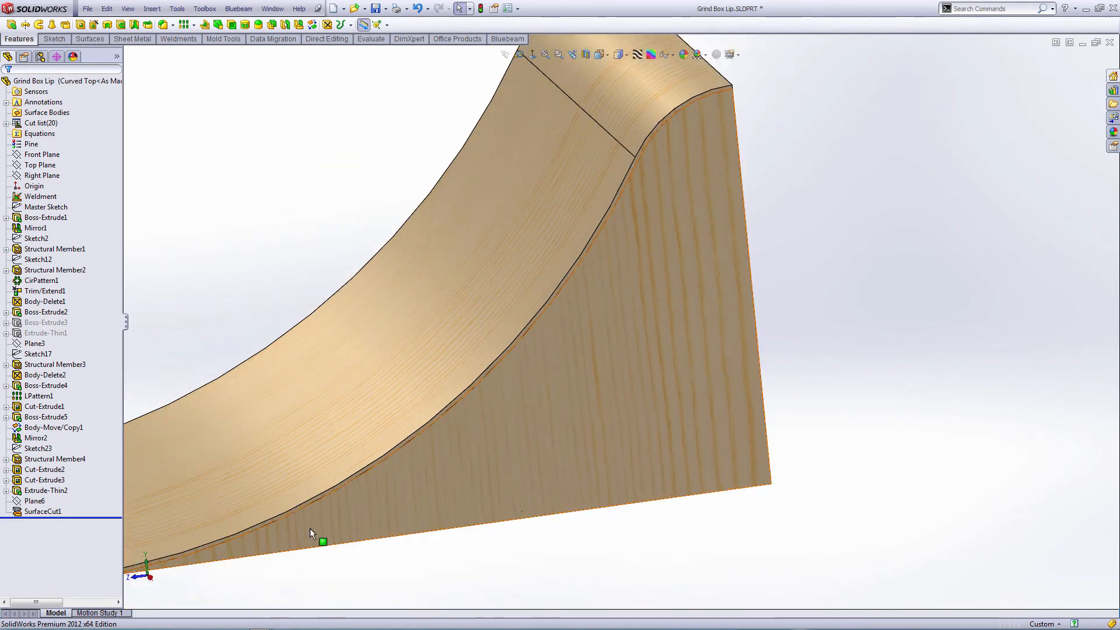
middle_drag(564, 402, 602, 402)
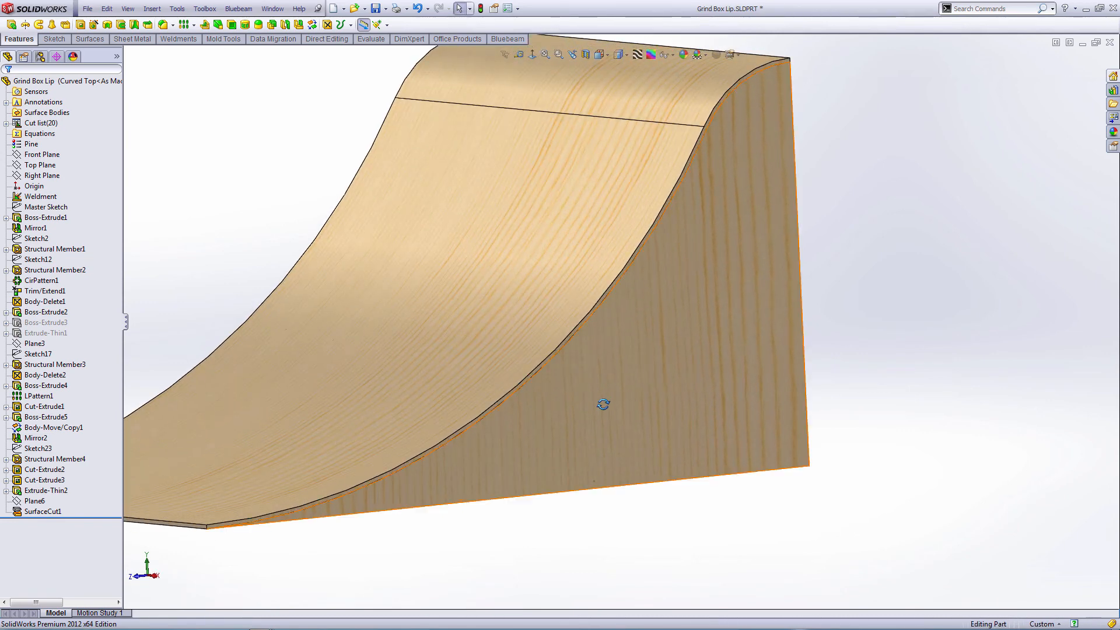
scroll(432, 381, up, 4)
scroll(422, 344, down, 2)
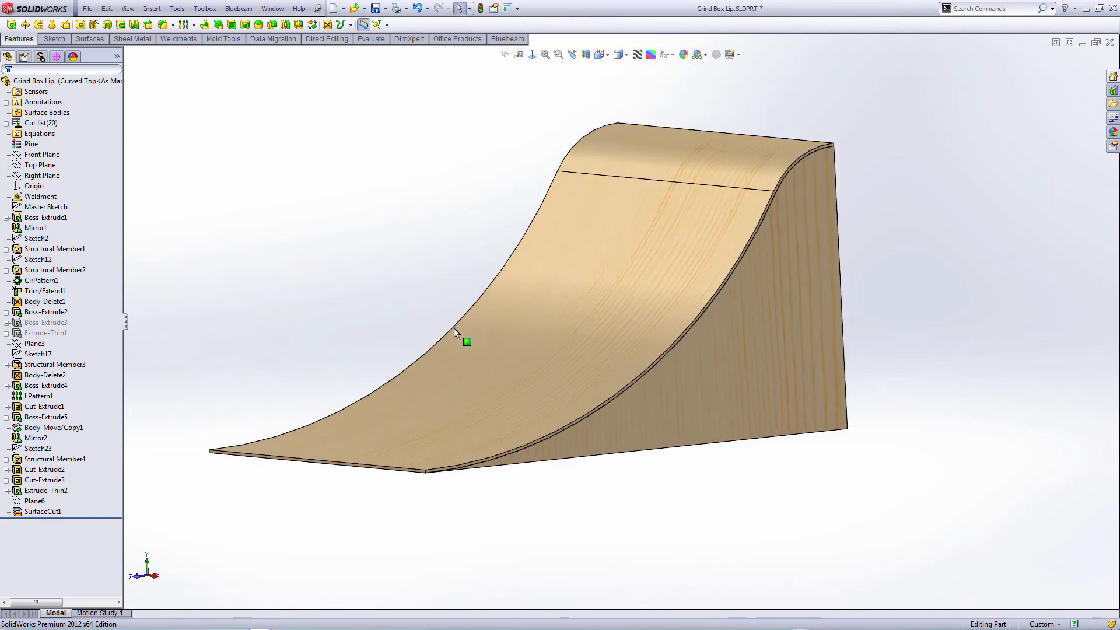
- Open SurfaceCut1's definition to review its cutting plane and the body it affects, and close it
right_click(42, 511)
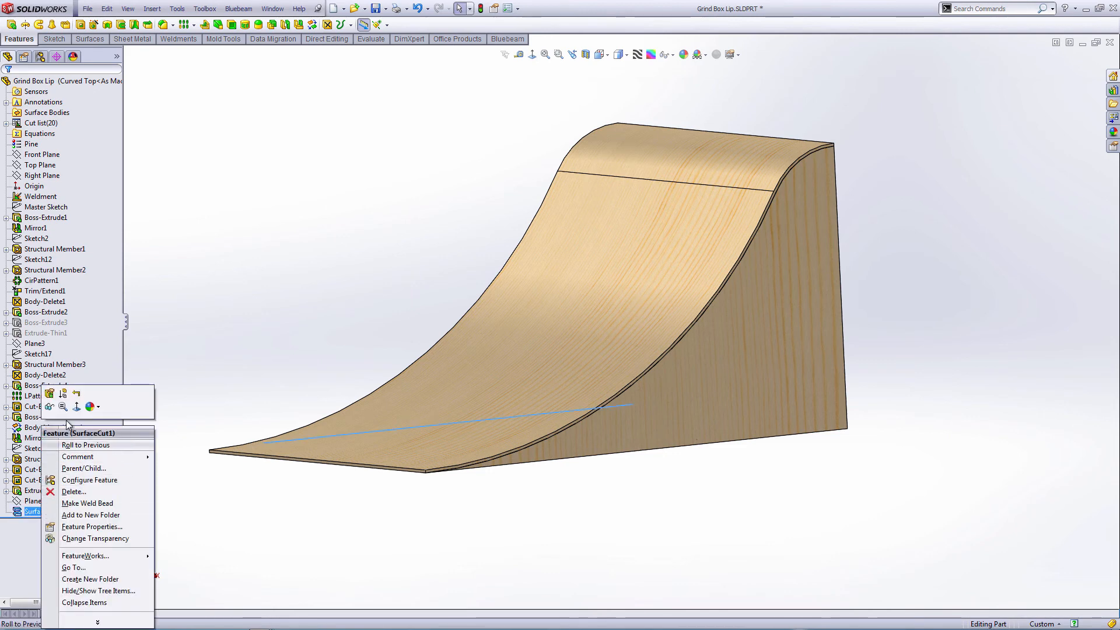
click(51, 390)
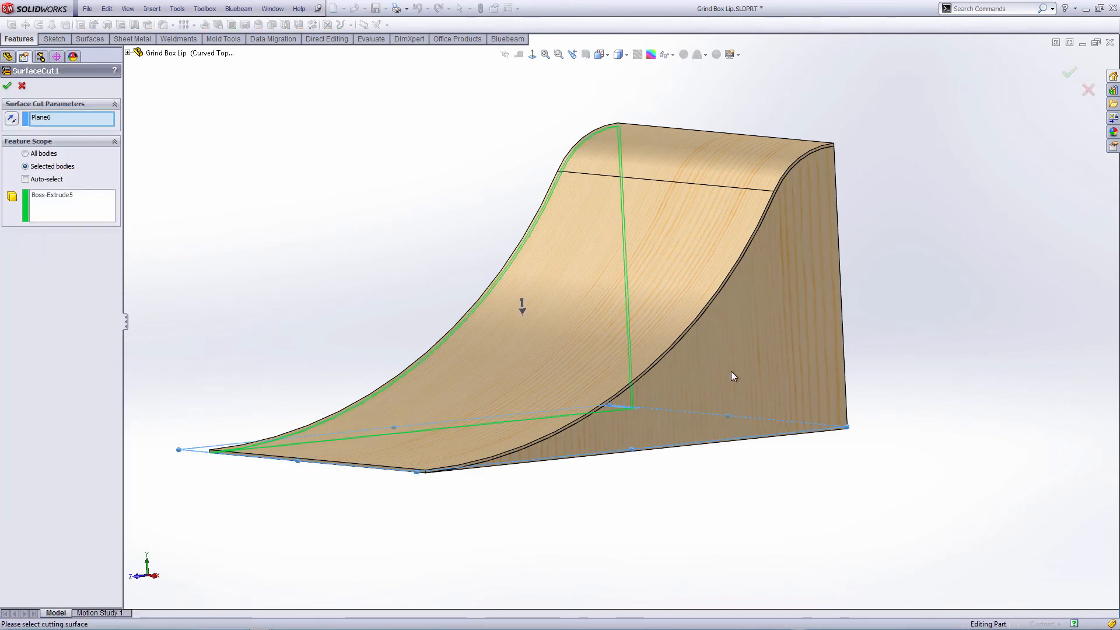
right_click(809, 334)
- Inspect the ramp's underside where the side panel meets the cross members, and view the whole frame from behind
scroll(632, 491, down, 5)
middle_drag(583, 436, 507, 394)
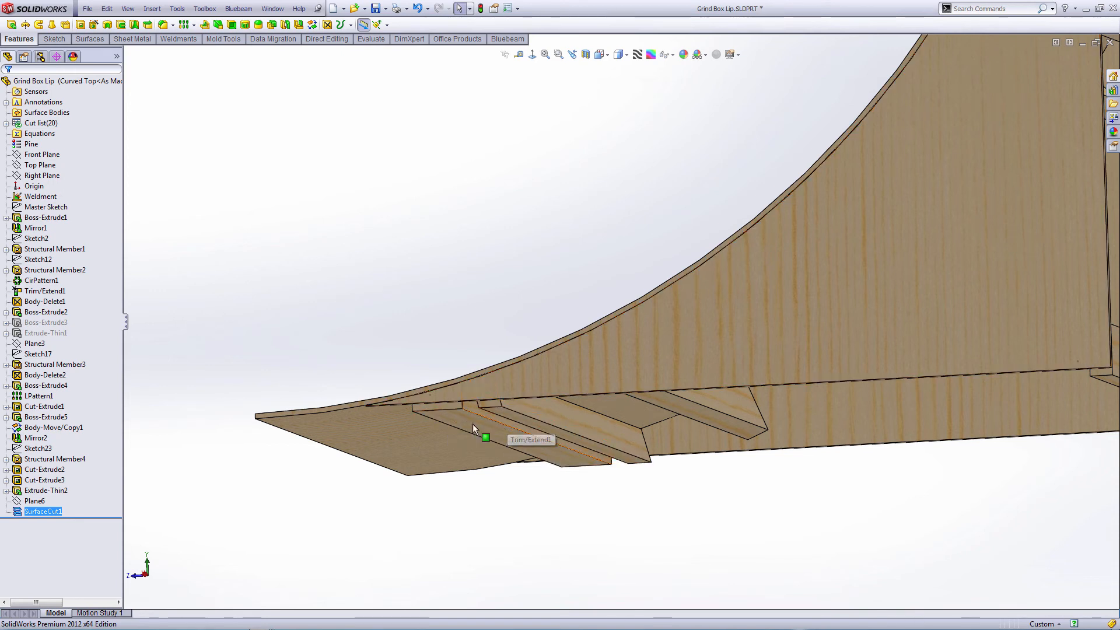
scroll(517, 410, up, 2)
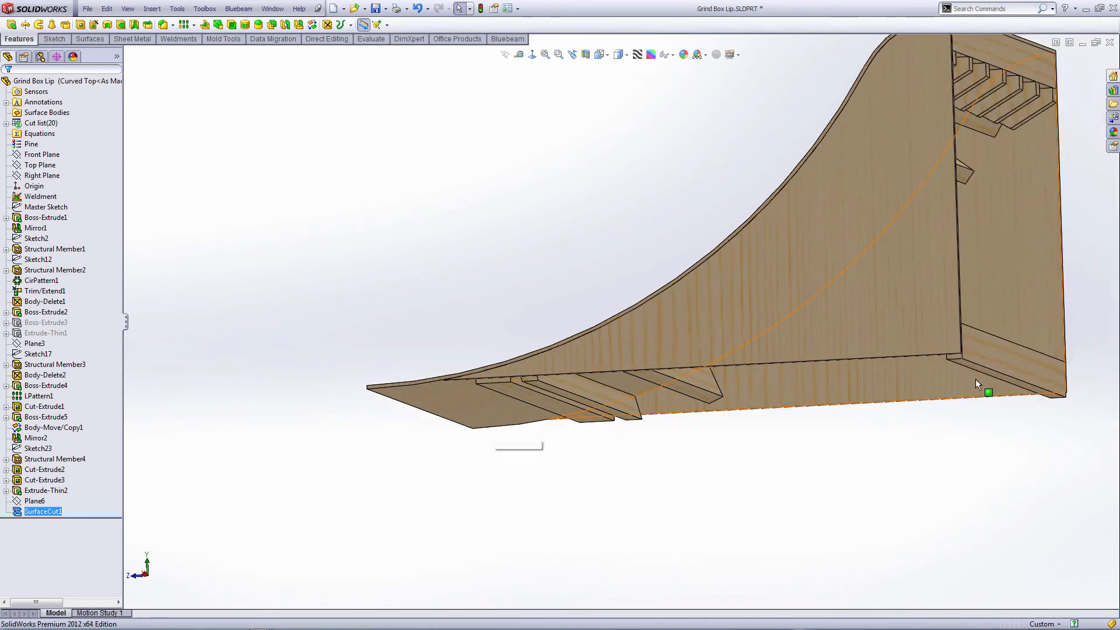
scroll(975, 379, down, 4)
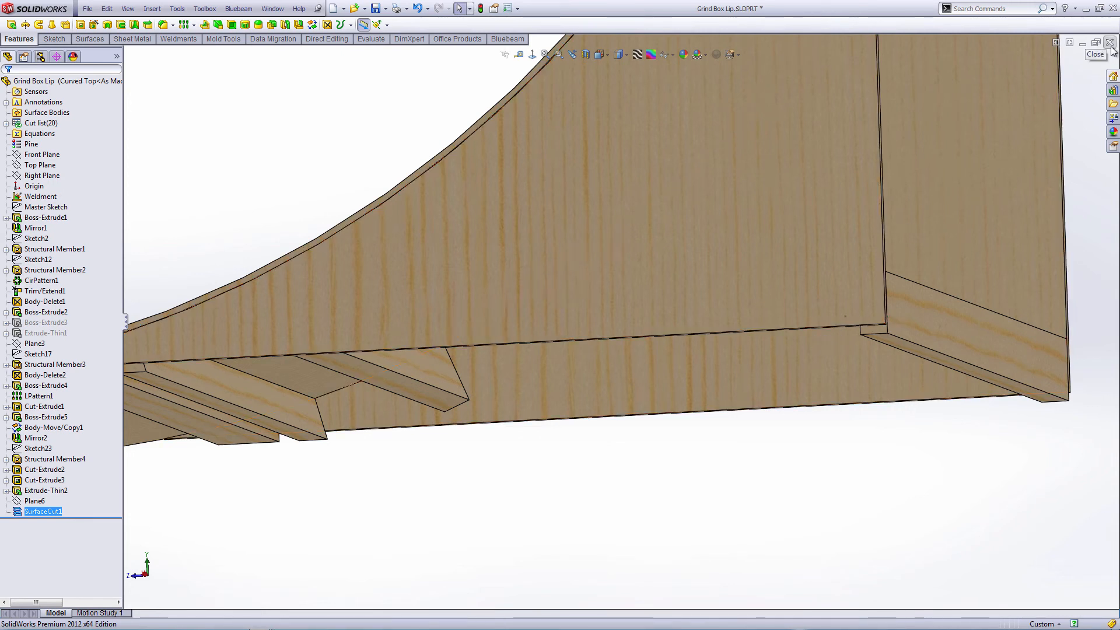
scroll(528, 404, up, 3)
middle_drag(525, 402, 513, 179)
scroll(516, 180, down, 2)
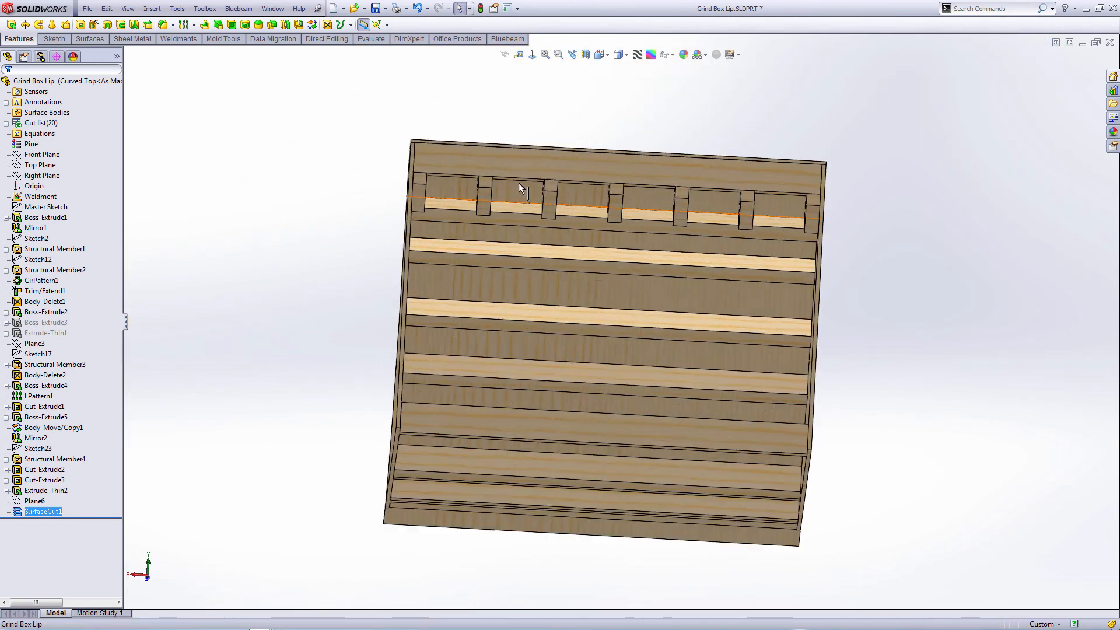
- Activate the Default configuration of the Grind Box Lip part and show its feature history
middle_drag(619, 309, 501, 324)
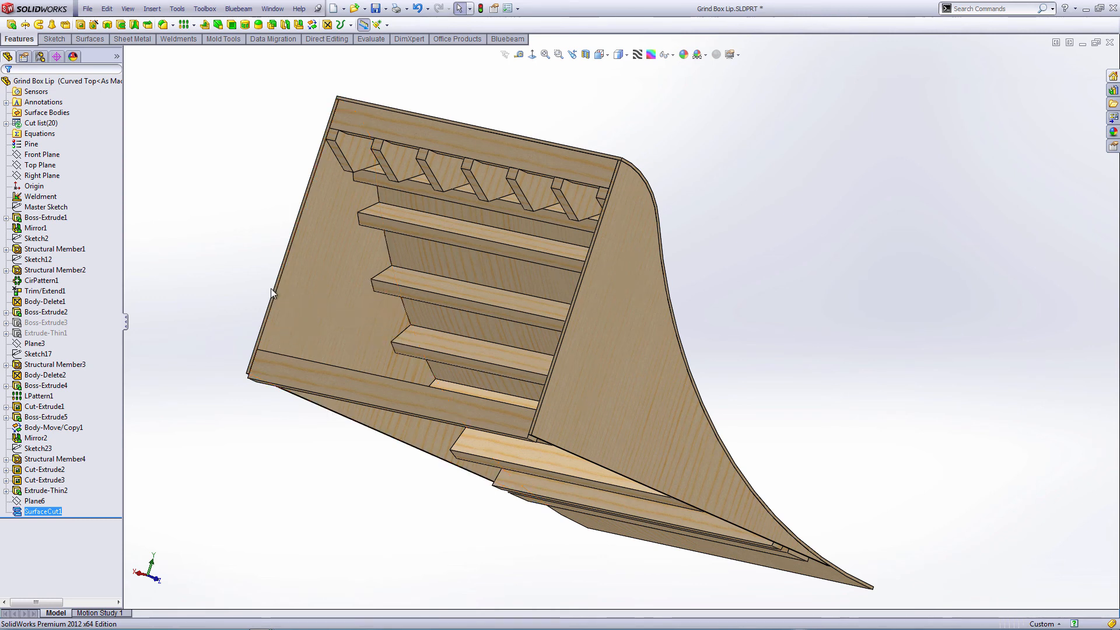
middle_drag(457, 243, 412, 195)
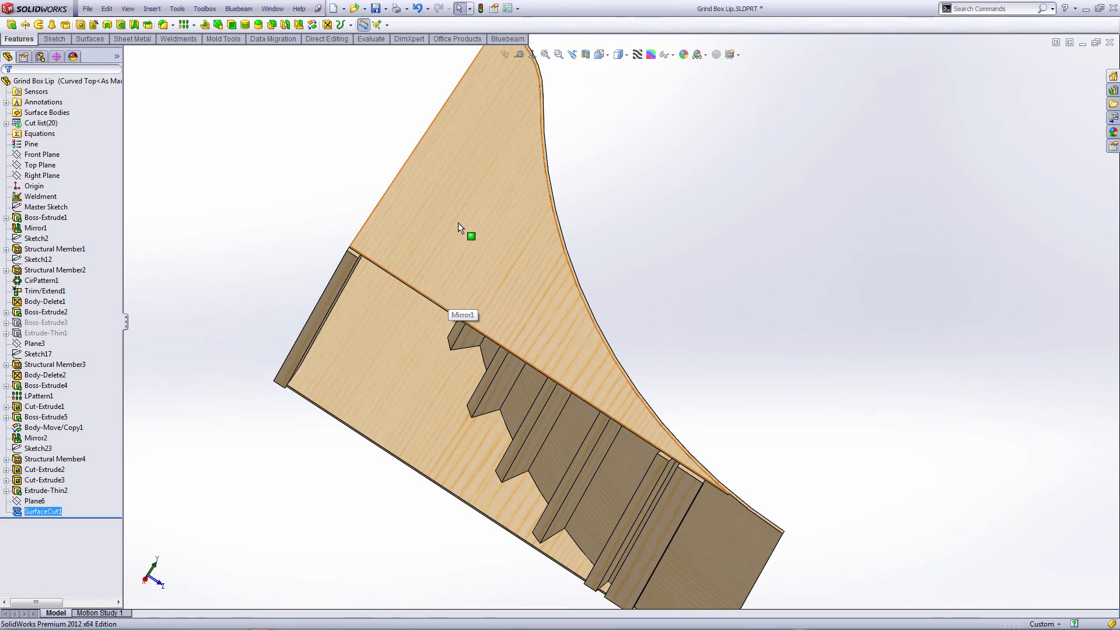
middle_drag(457, 222, 656, 435)
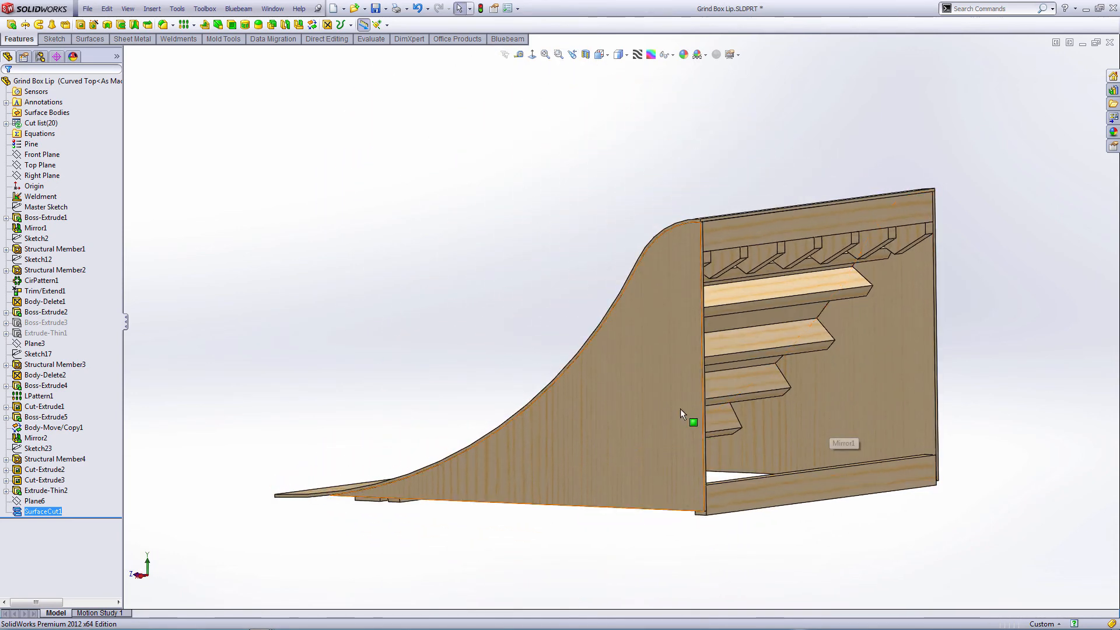
middle_drag(474, 316, 423, 302)
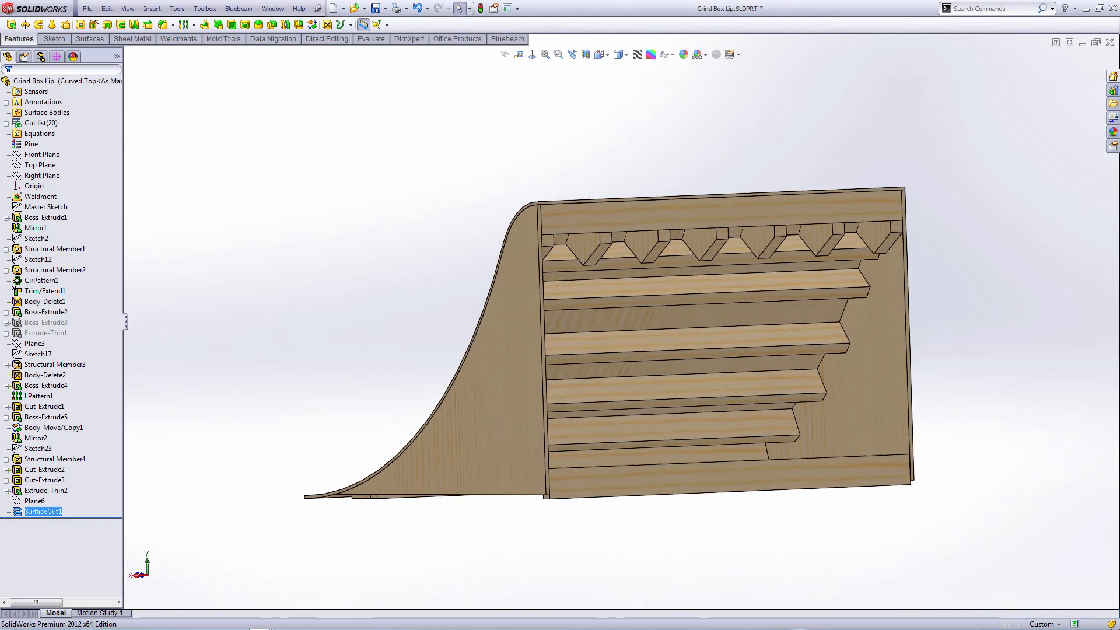
middle_drag(390, 193, 419, 260)
click(41, 57)
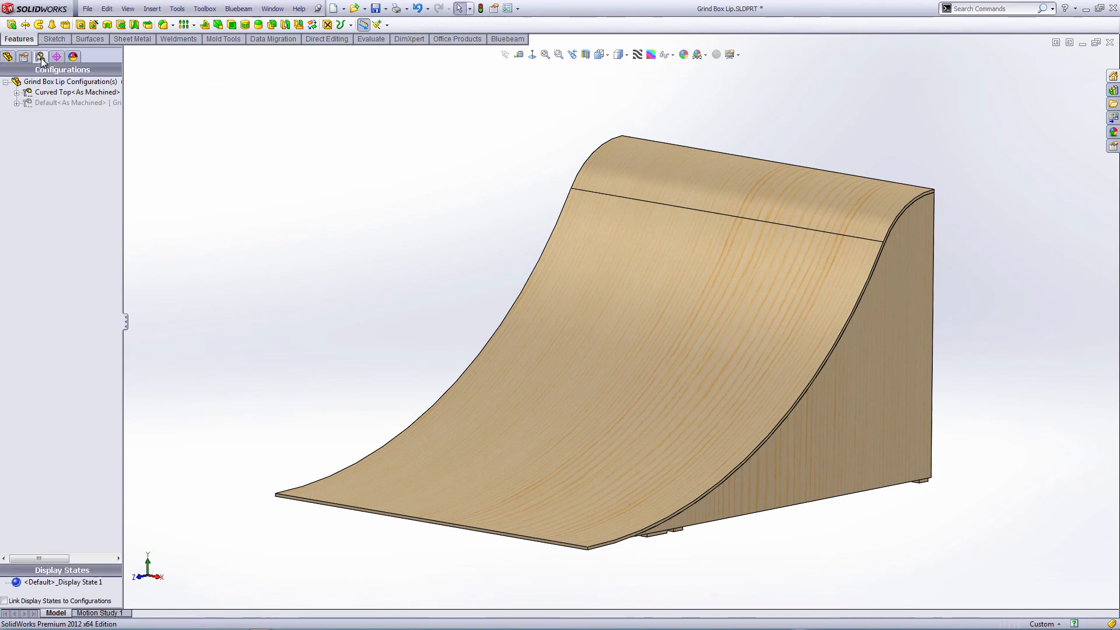
double_click(45, 103)
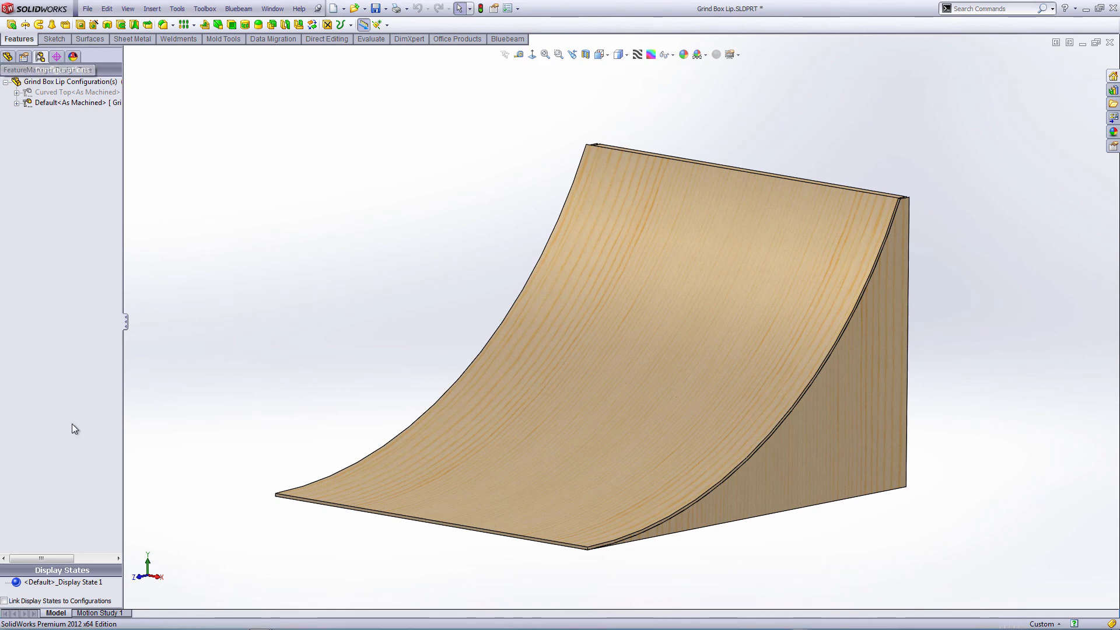
click(7, 56)
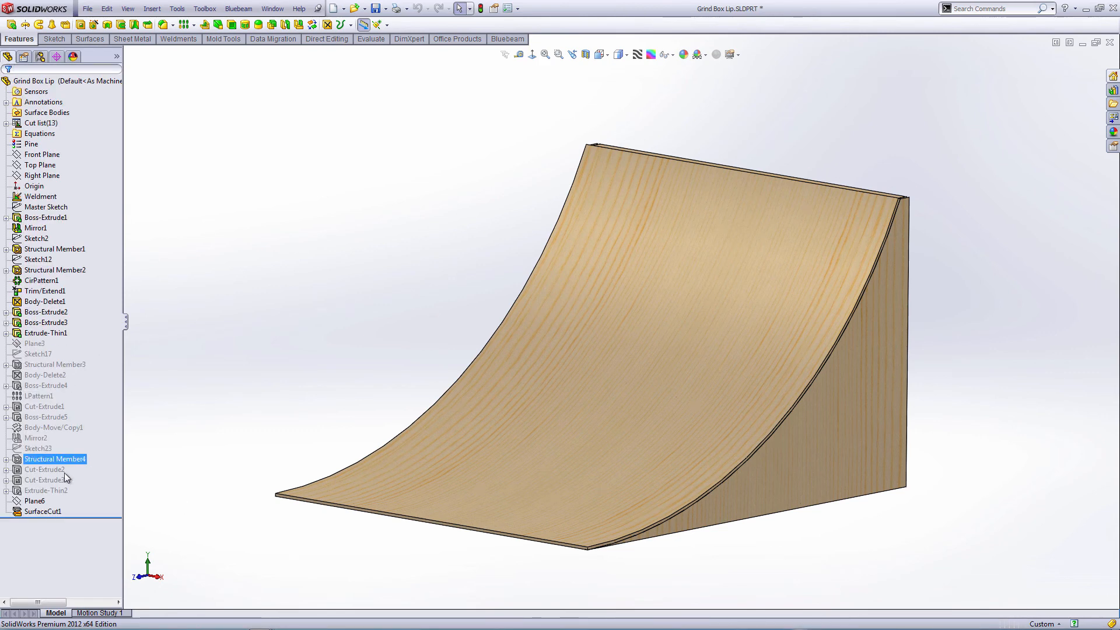
- Edit SurfaceCut1 in the Default configuration to add the Boss-Extrude1 side panel to the bodies being cut
click(36, 501)
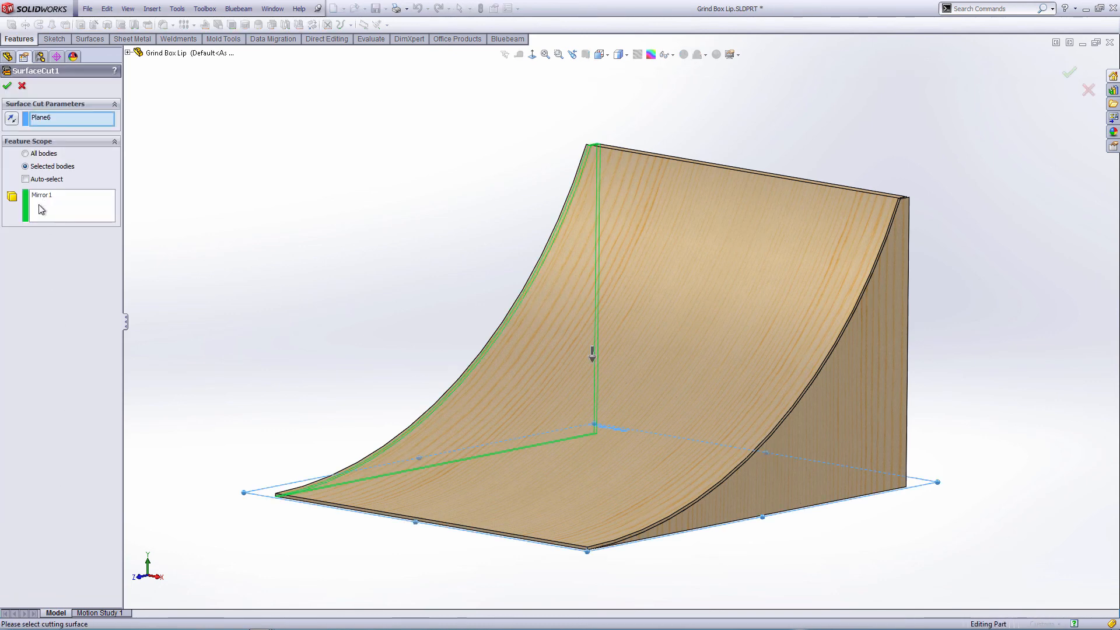
click(41, 209)
click(865, 447)
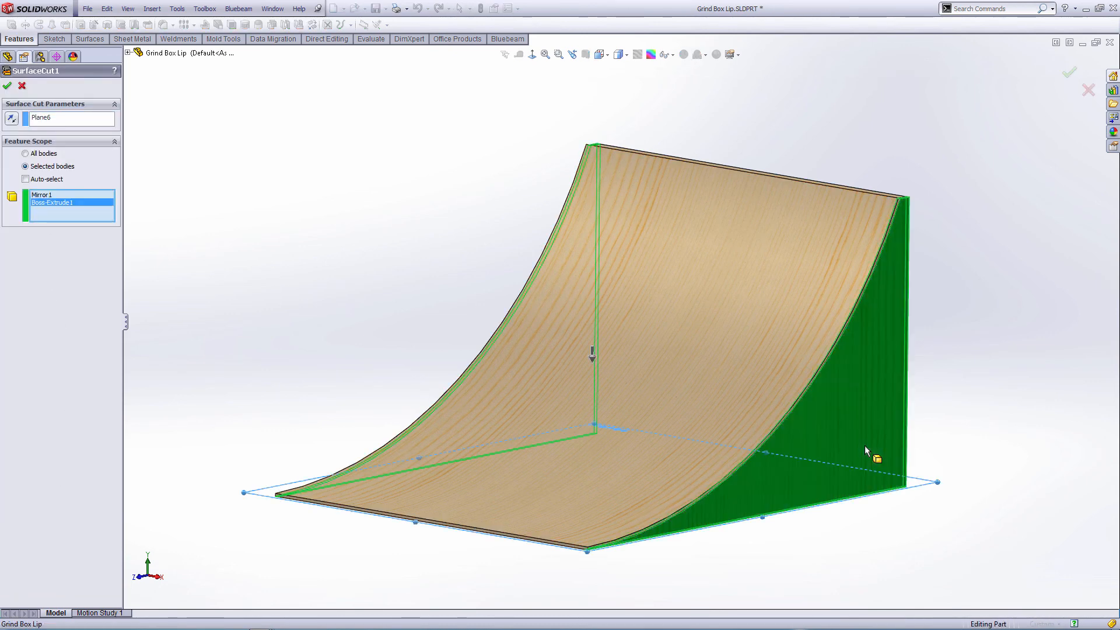
key(Return)
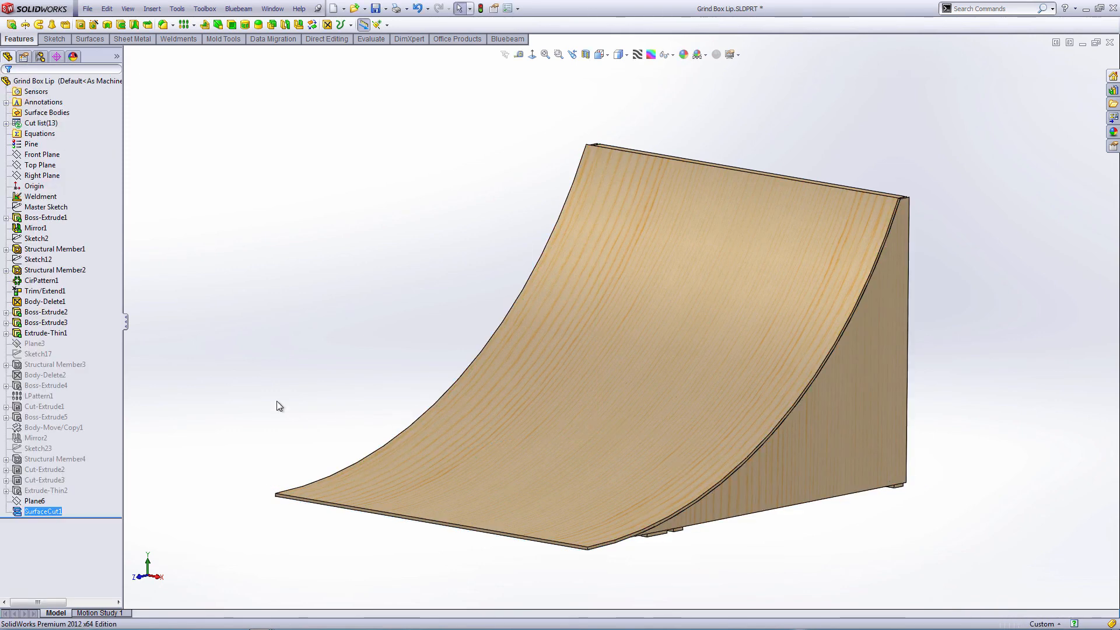
- Save the Grind Box Lip part and close it to return to the Grind Box Assembly
key(ctrl+s)
click(996, 132)
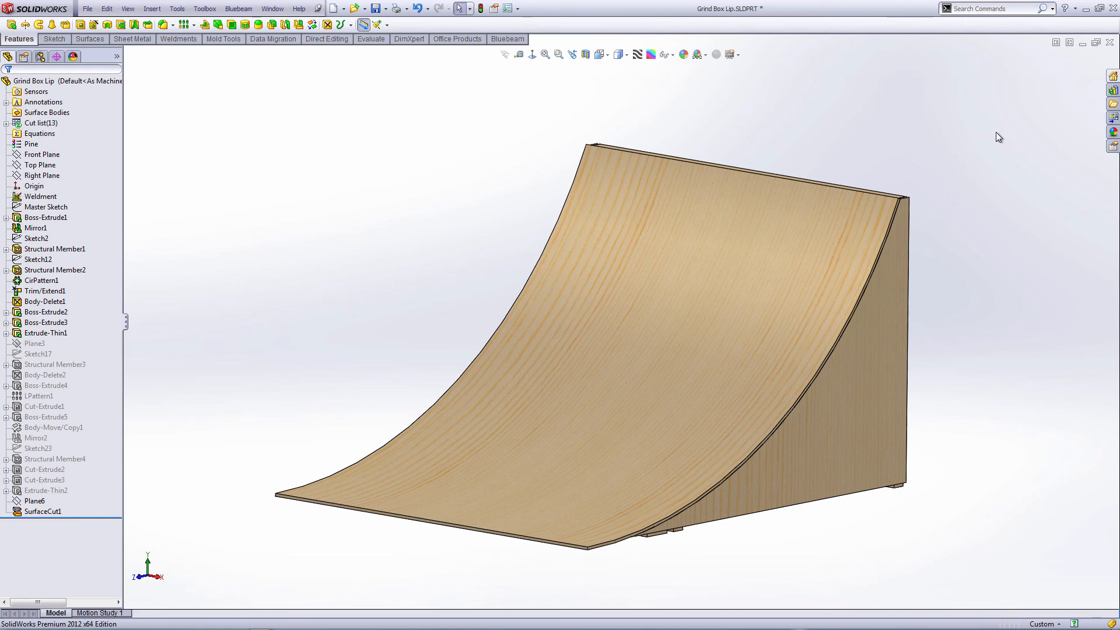
key(ctrl+s)
click(1108, 45)
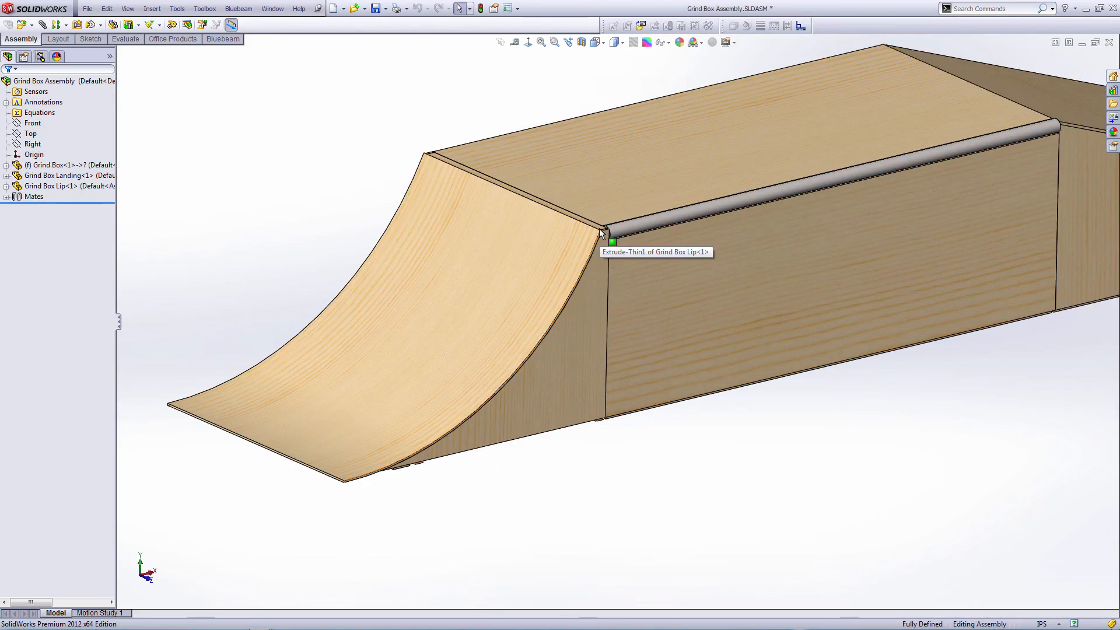
- Examine the corner where the lip's top edge and side panel meet the grind box and its round rail
scroll(601, 230, down, 5)
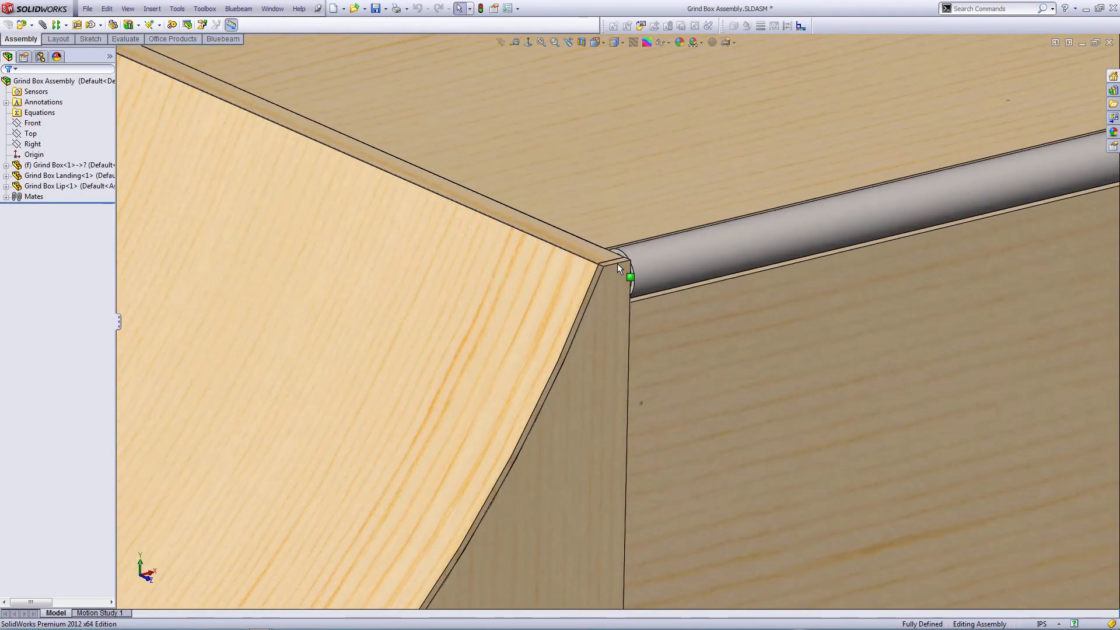
scroll(636, 269, up, 2)
click(639, 264)
middle_drag(638, 263, 534, 312)
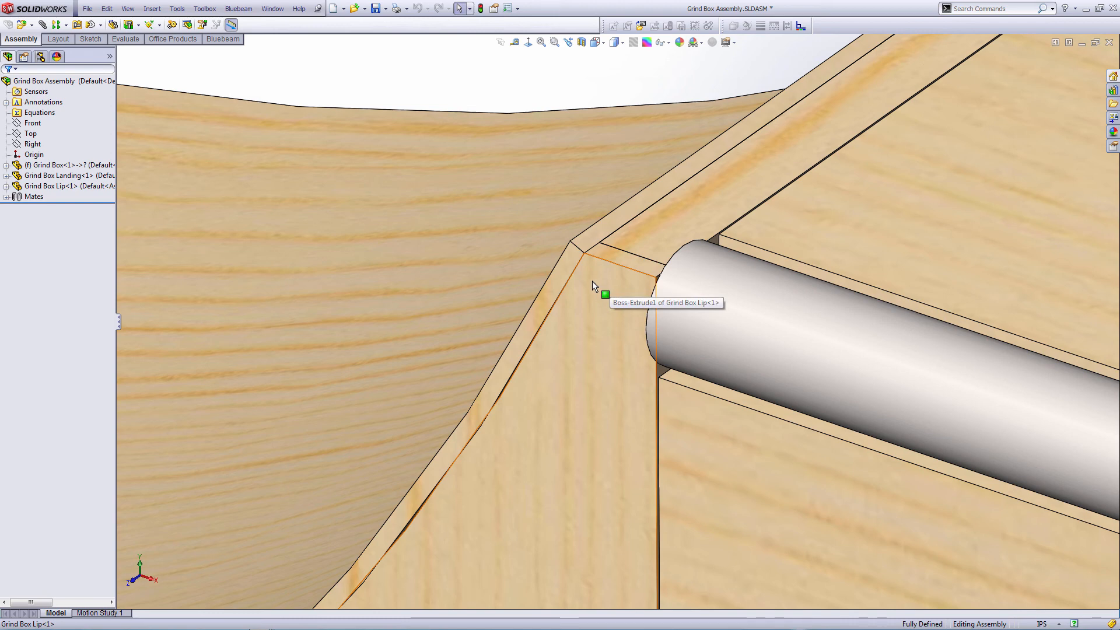
middle_drag(586, 271, 670, 232)
scroll(585, 370, up, 5)
mouse_move(592, 379)
middle_down()
mouse_move(572, 362)
mouse_move(577, 320)
mouse_move(596, 370)
middle_up()
scroll(596, 369, up, 4)
scroll(576, 423, down, 1)
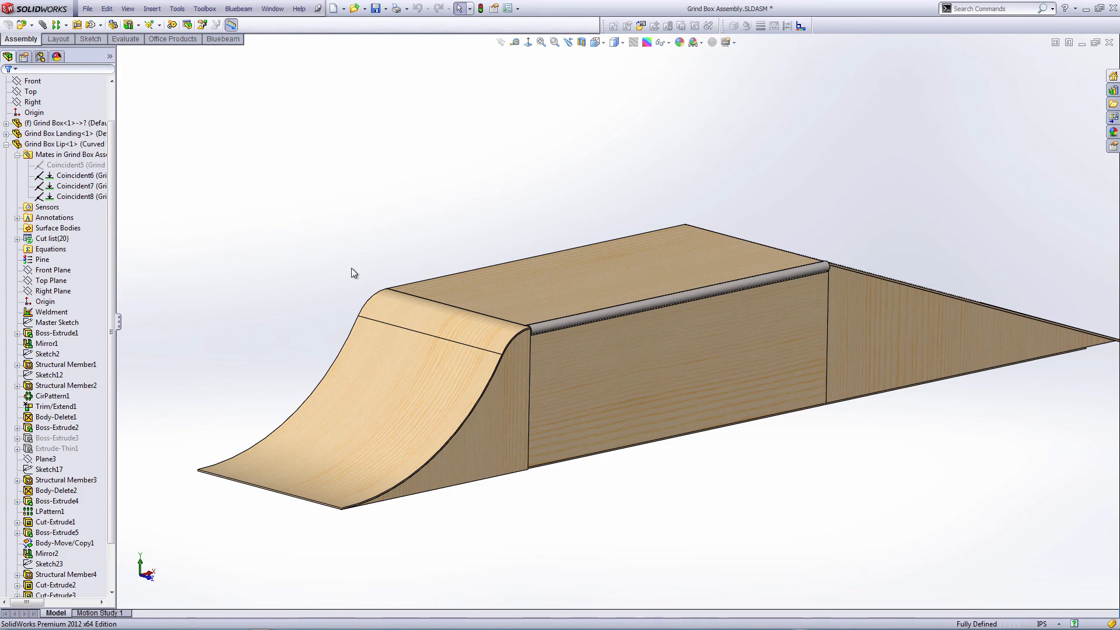
- Inspect the underside framing of the lip, grind box and landing with the Curved Top lip in place
middle_drag(351, 269, 317, 5)
mouse_move(316, 5)
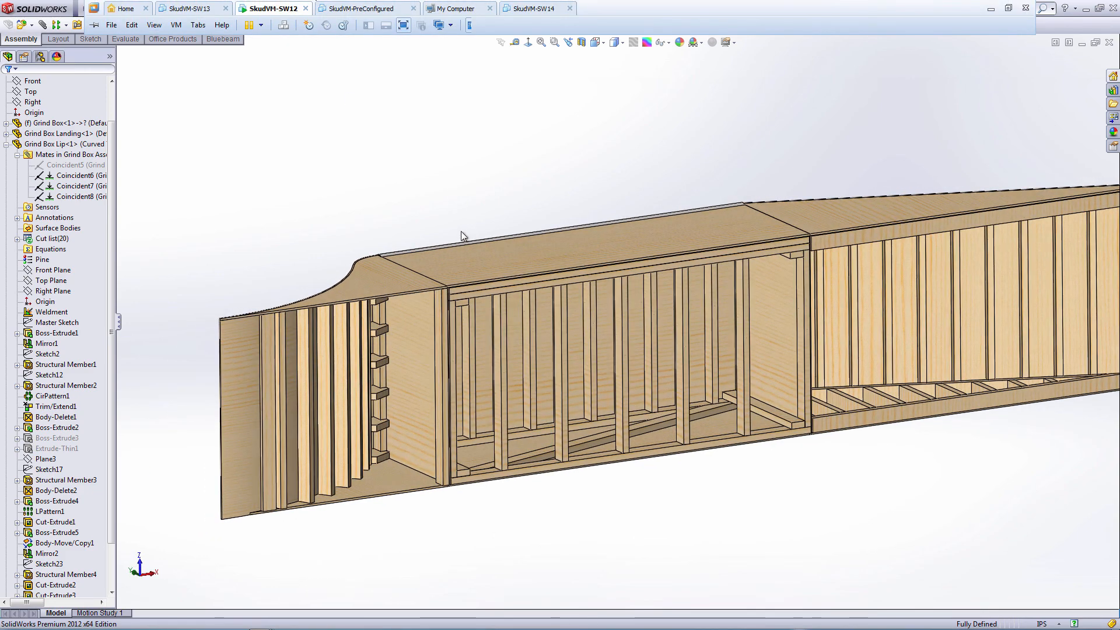
middle_drag(450, 217, 381, 290)
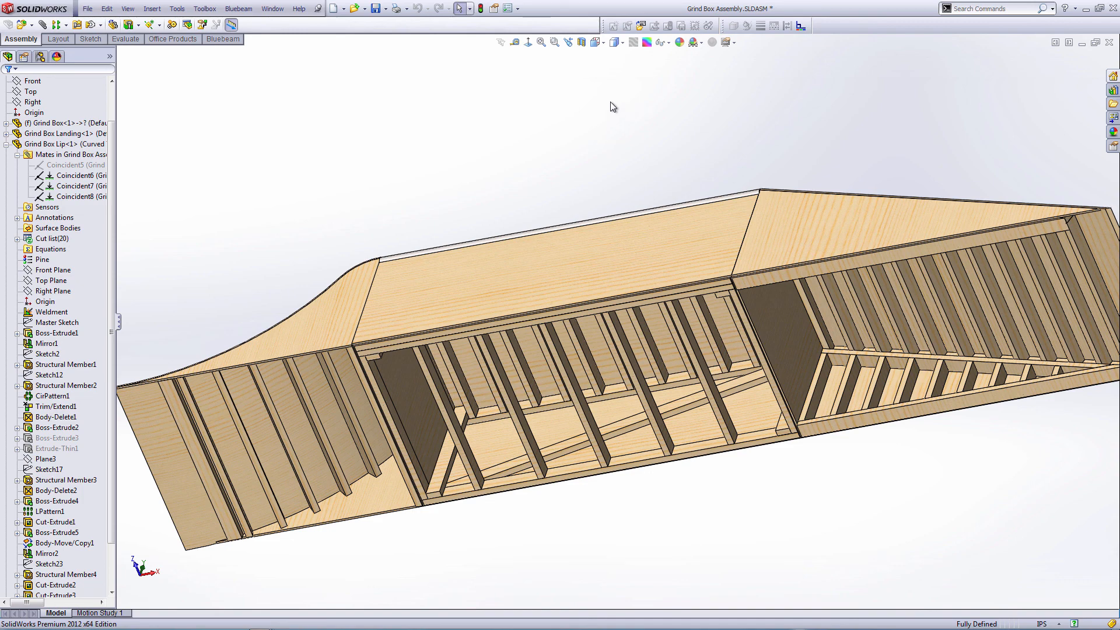
middle_drag(610, 105, 721, 306)
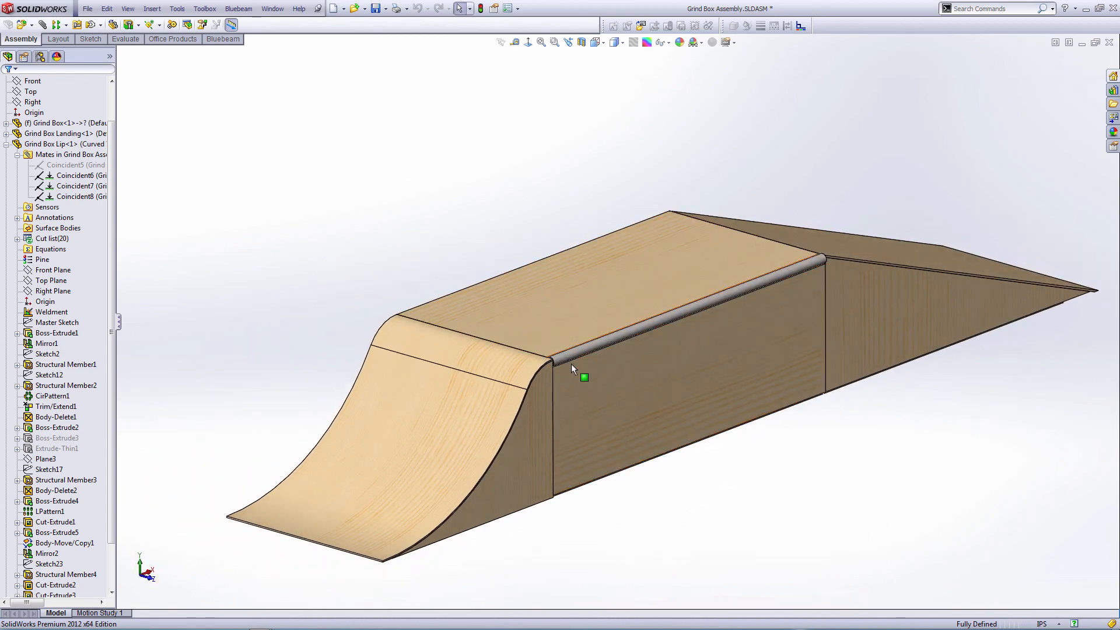
- Examine how the curved lip's plywood edge meets the grind box deck and the end of the round rail
scroll(544, 346, down, 5)
scroll(544, 346, down, 4)
middle_drag(561, 330, 463, 387)
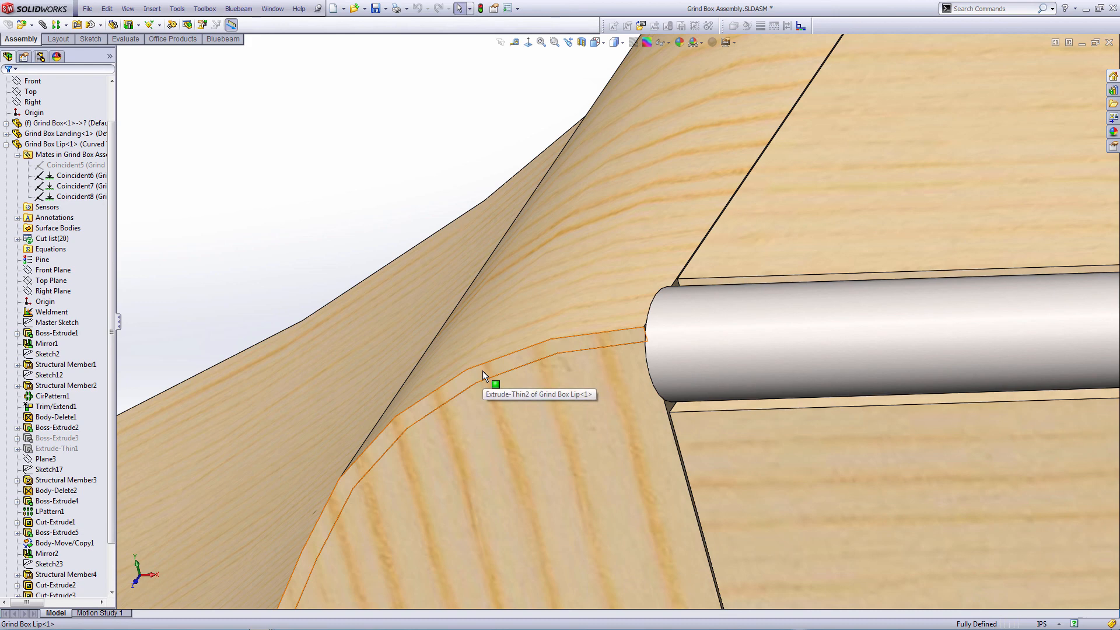
middle_drag(482, 370, 533, 349)
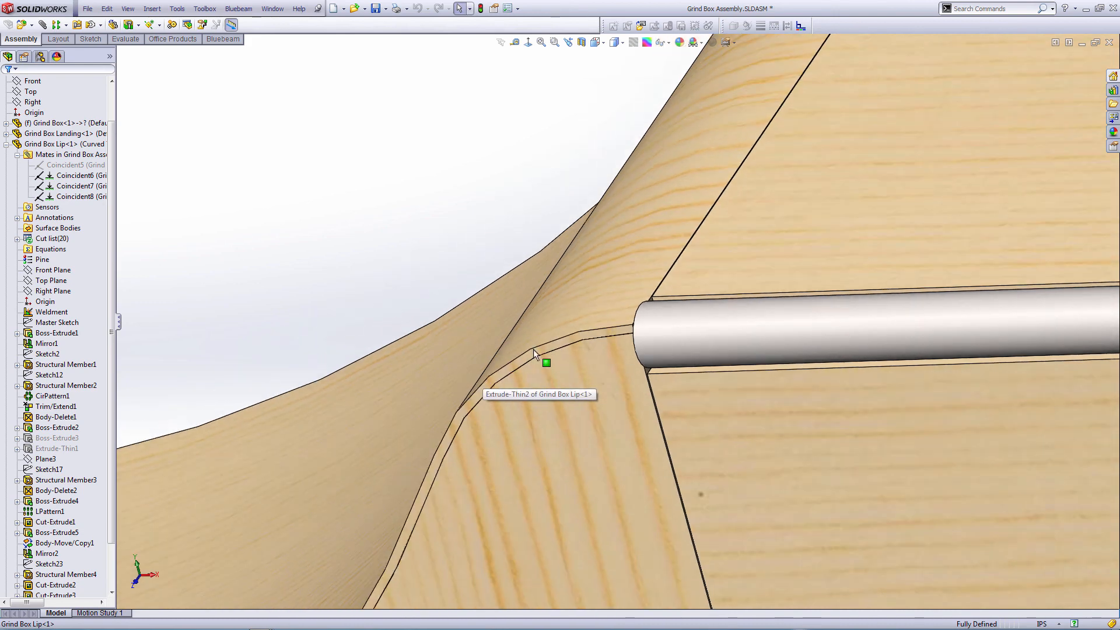
middle_drag(699, 272, 747, 221)
scroll(748, 222, up, 4)
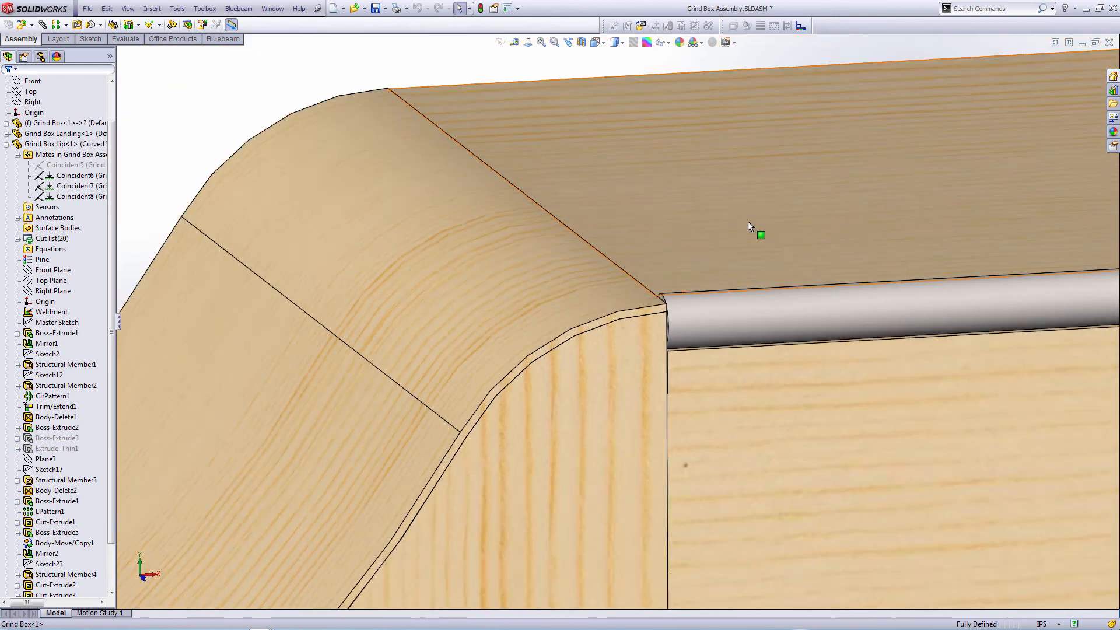
scroll(646, 349, up, 2)
scroll(645, 348, up, 4)
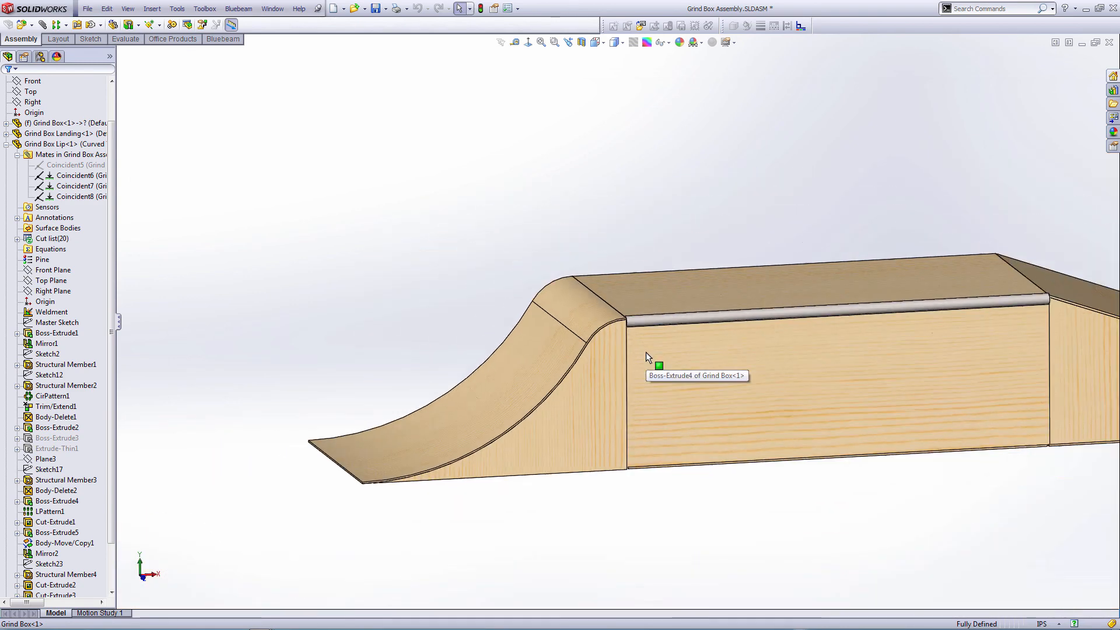
- Review the complete ramp assembly from the lip side, including the grind box, rail and landing
middle_drag(682, 318, 762, 315)
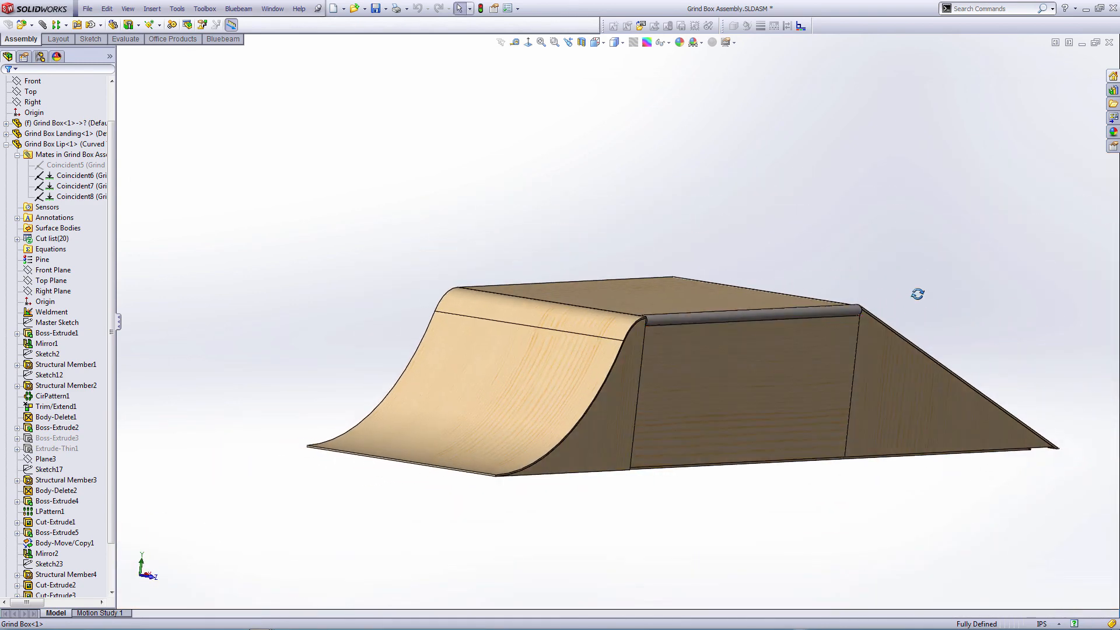
middle_drag(917, 292, 890, 318)
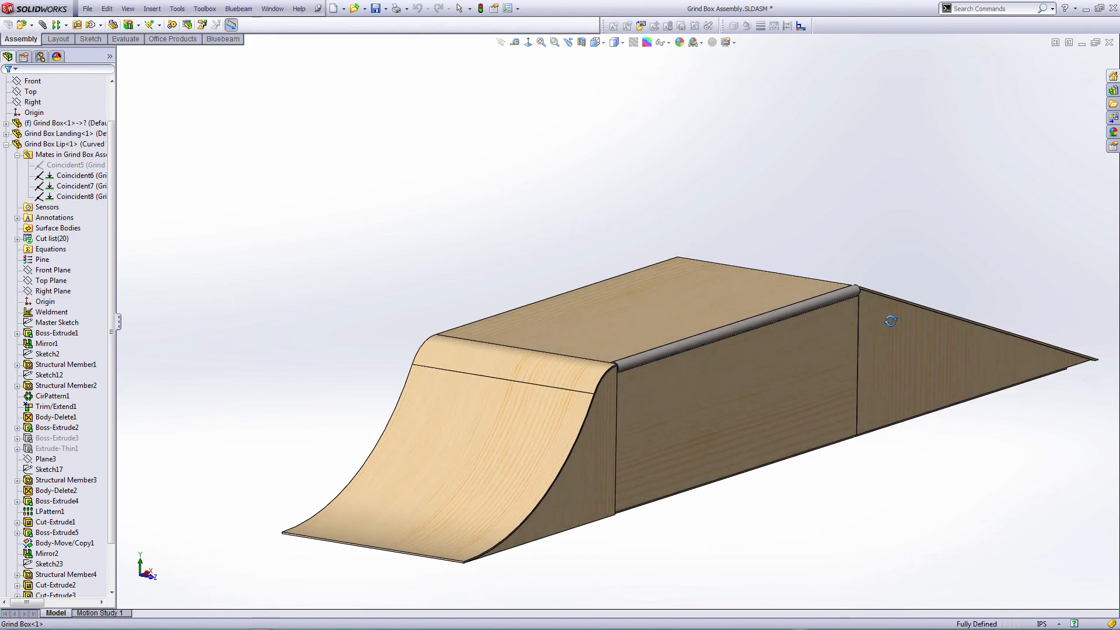
scroll(772, 385, up, 2)
scroll(759, 385, down, 2)
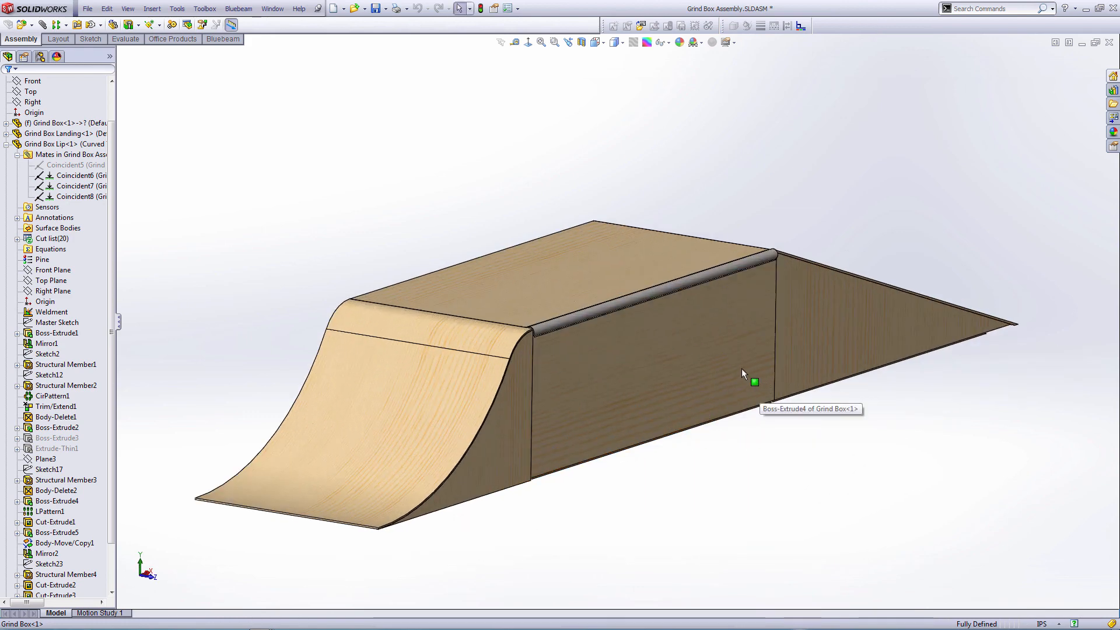
mouse_move(722, 317)
middle_down()
mouse_move(721, 337)
mouse_move(729, 281)
mouse_move(709, 313)
middle_up()
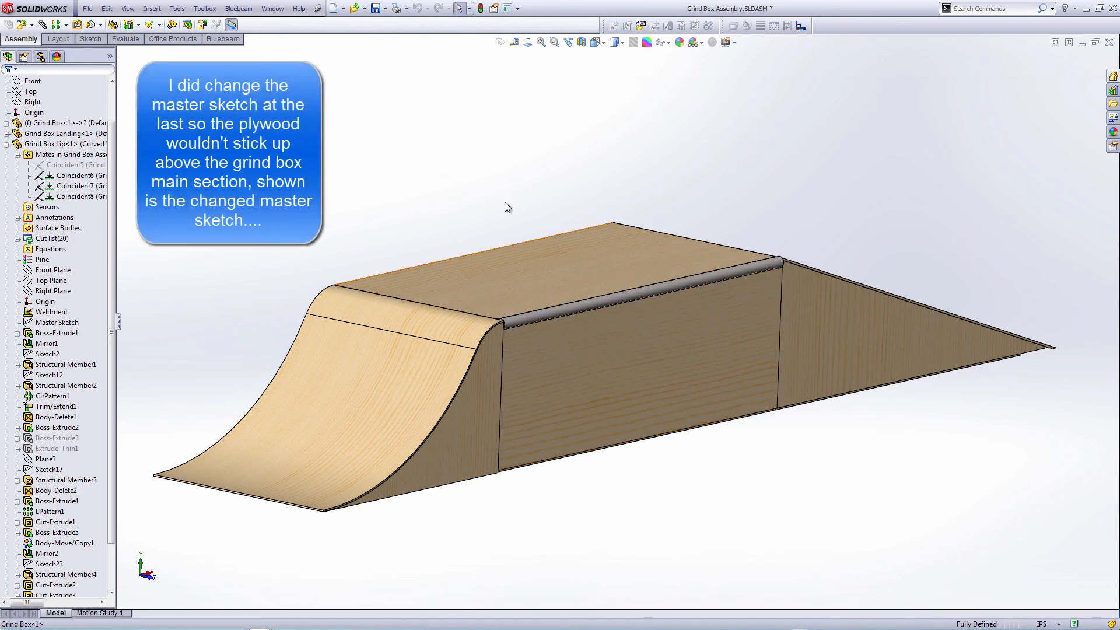